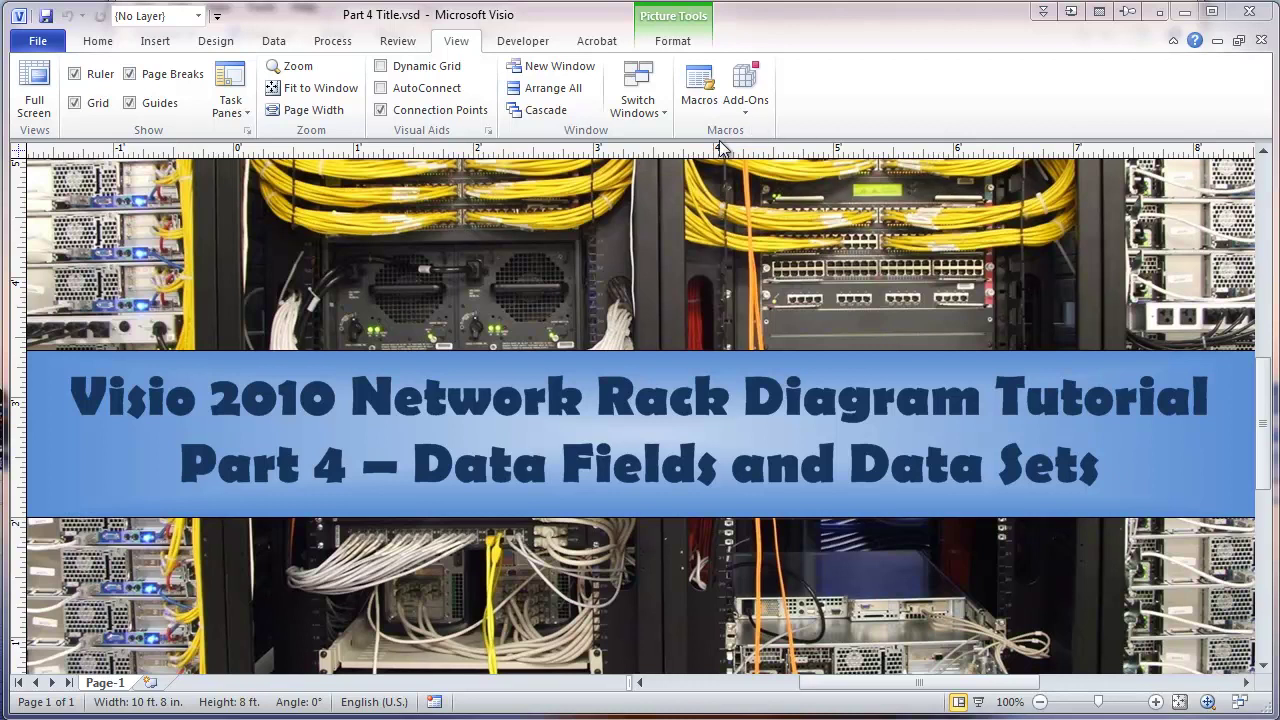
Step: Switch to the drawing "Visio at start of Part 4.vsd" and display the rack's data fields in the Shape Data window
{"action": "left_click", "coordinate": [640, 106]}
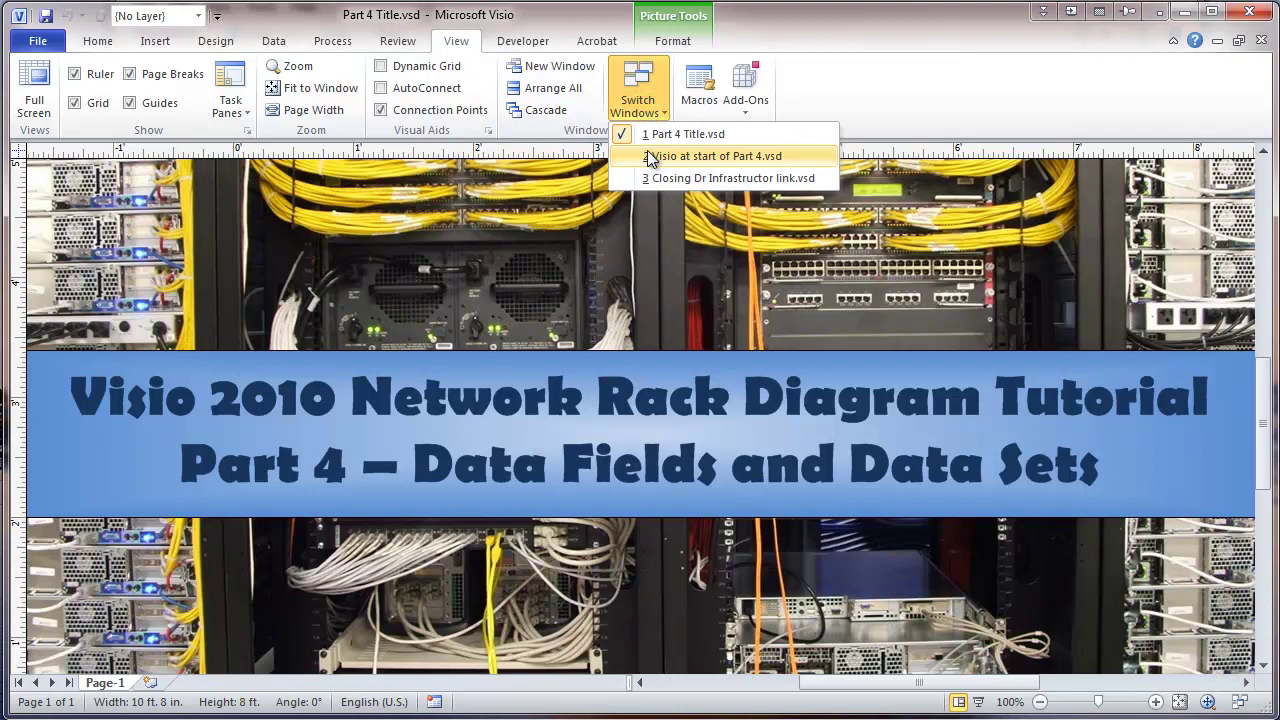
{"action": "left_click", "coordinate": [650, 156]}
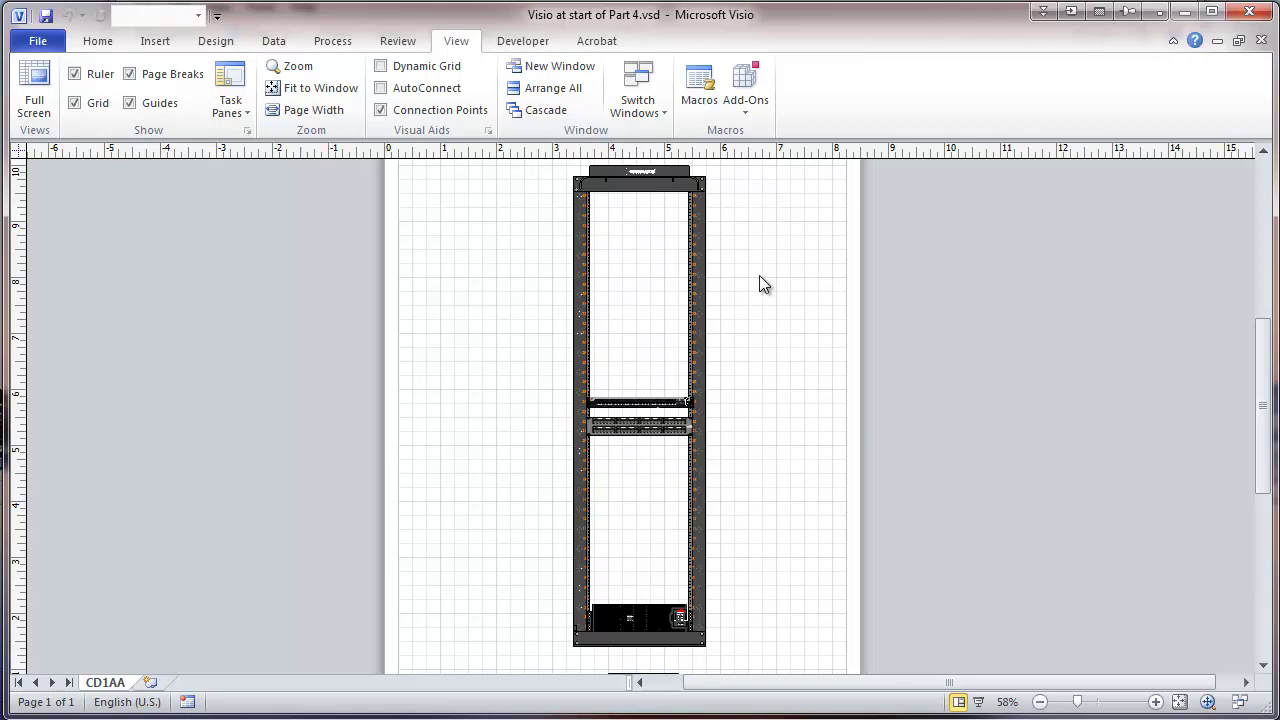
{"action": "left_click", "coordinate": [242, 104]}
{"action": "left_click", "coordinate": [260, 158]}
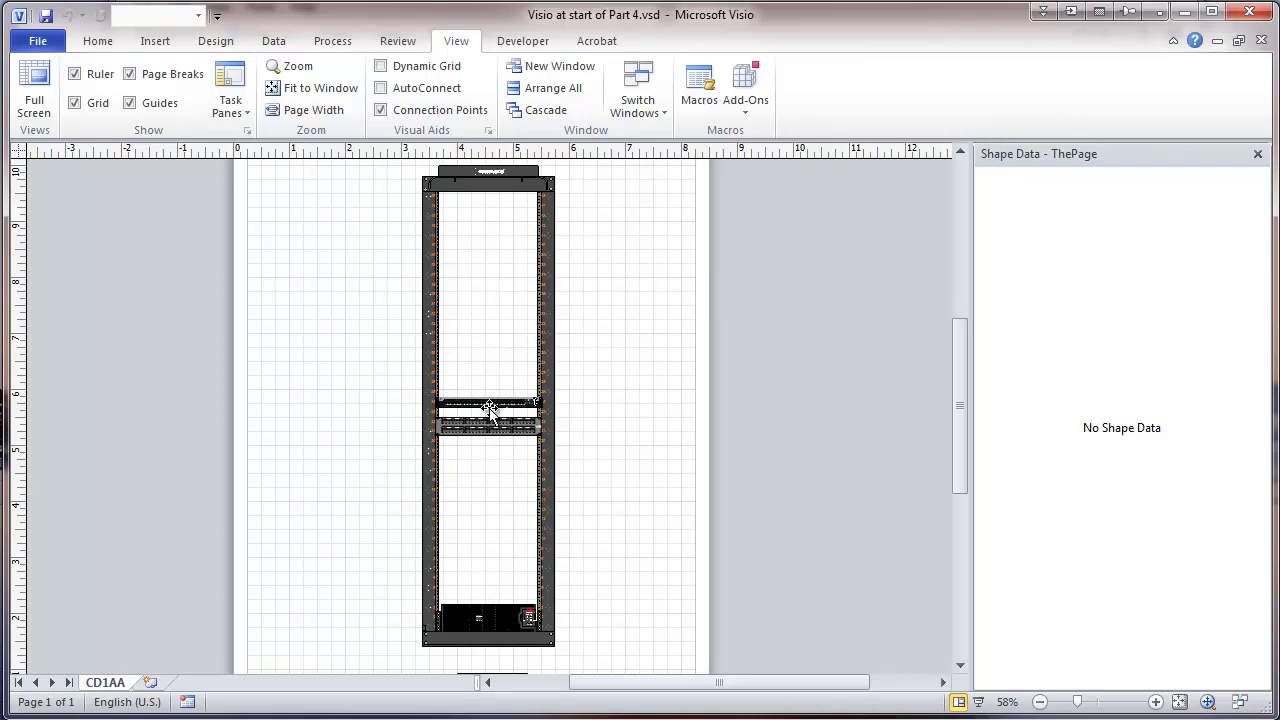
{"action": "left_click", "coordinate": [555, 348]}
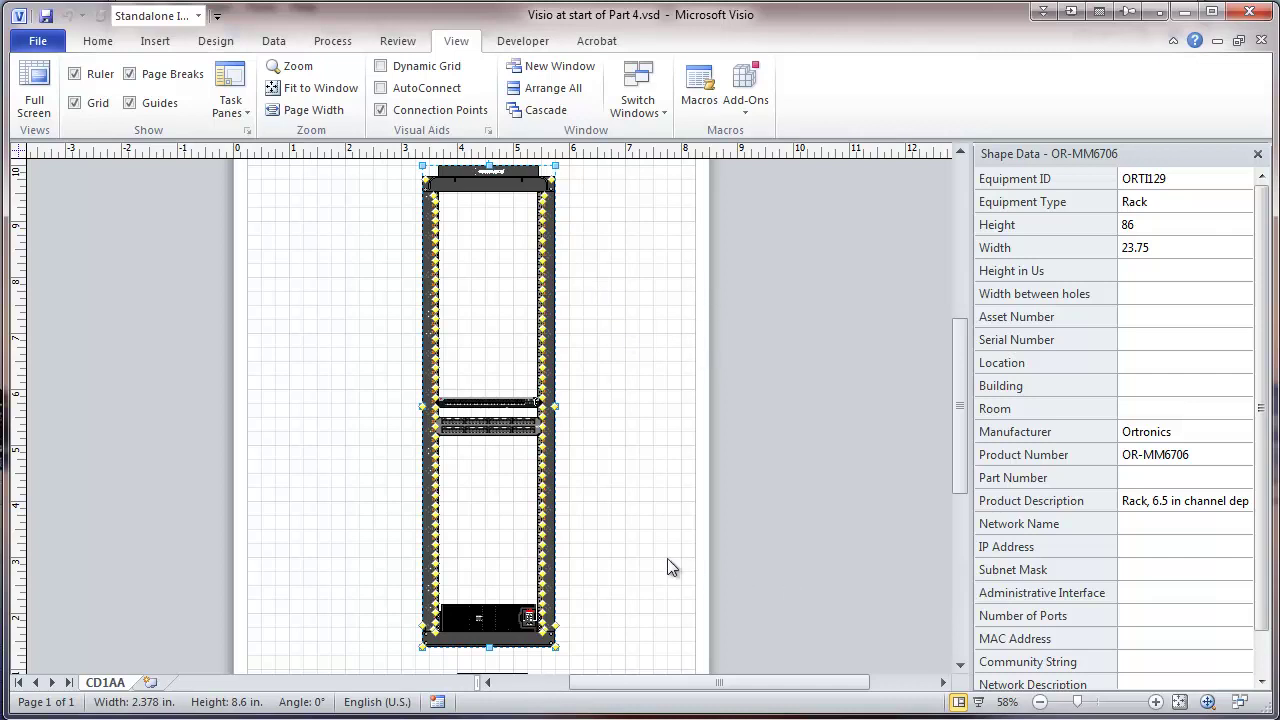
{"action": "left_click", "coordinate": [1040, 702]}
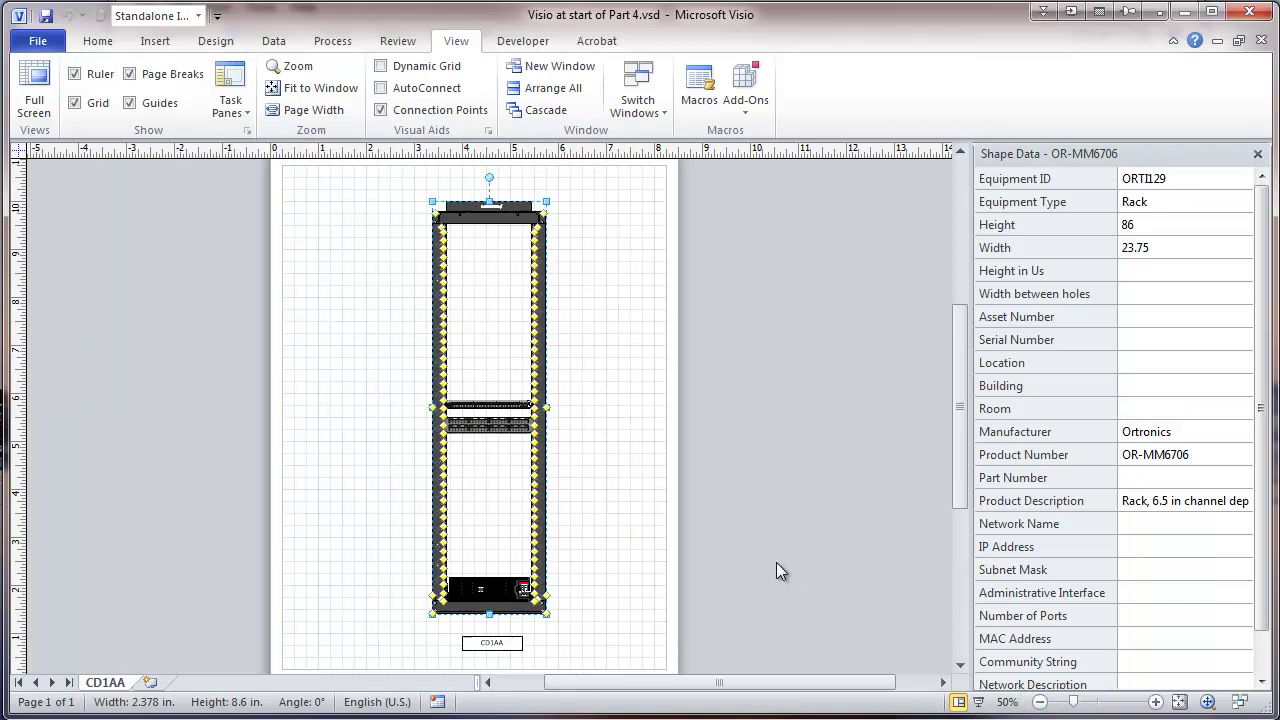
Step: Delete all shape data fields common to the rack and its mounted equipment through Define Shape Data
{"action": "left_click", "coordinate": [626, 466]}
{"action": "left_click_drag", "start_coordinate": [371, 186], "coordinate": [612, 629]}
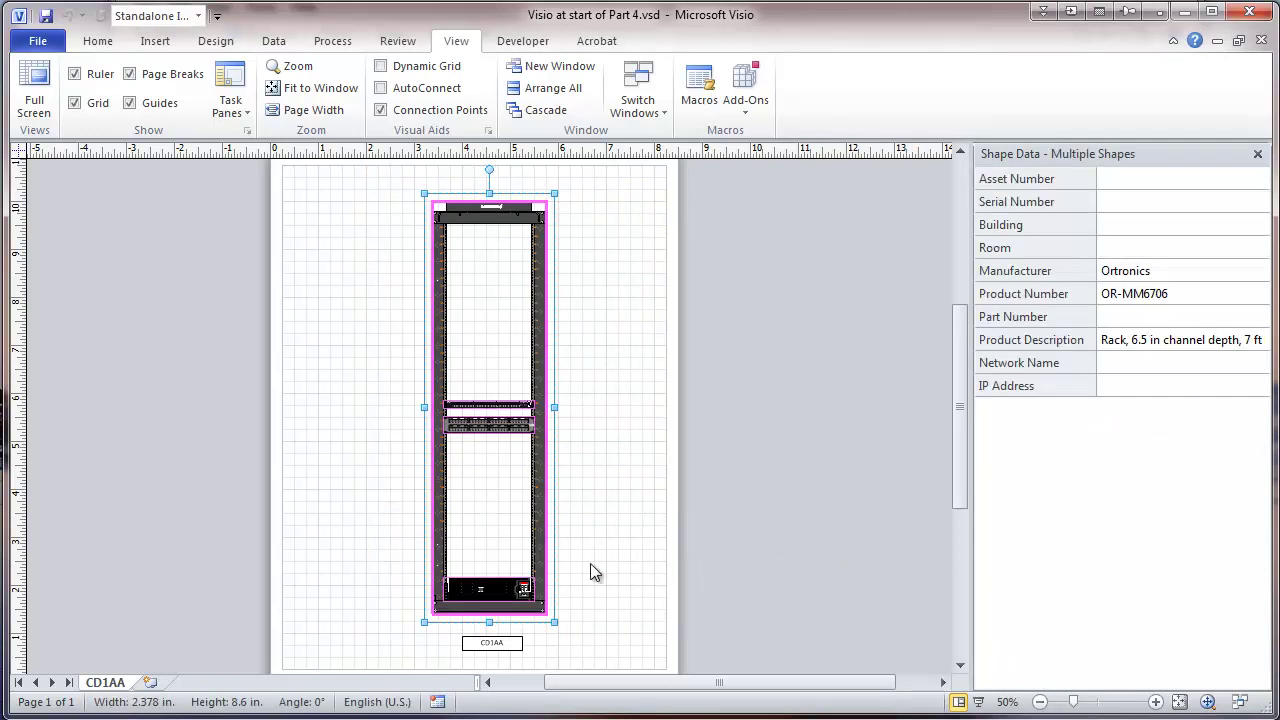
{"action": "right_click", "coordinate": [537, 372]}
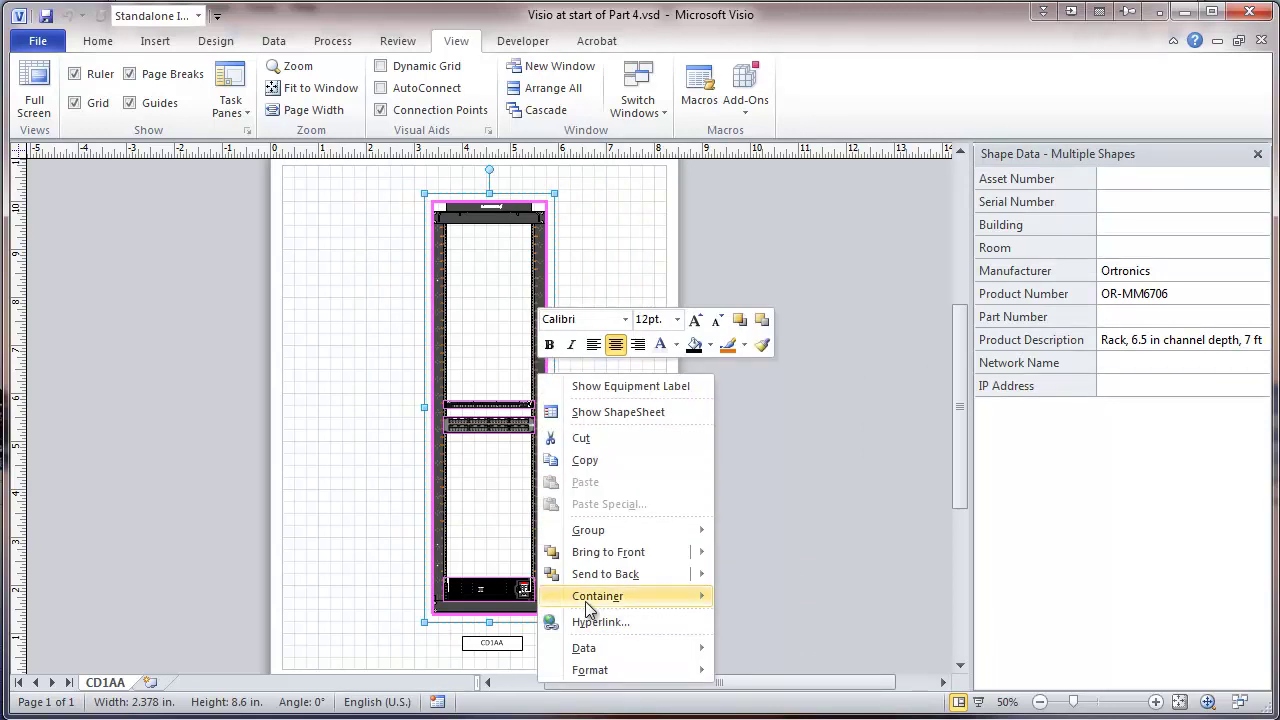
{"action": "mouse_move", "coordinate": [670, 648]}
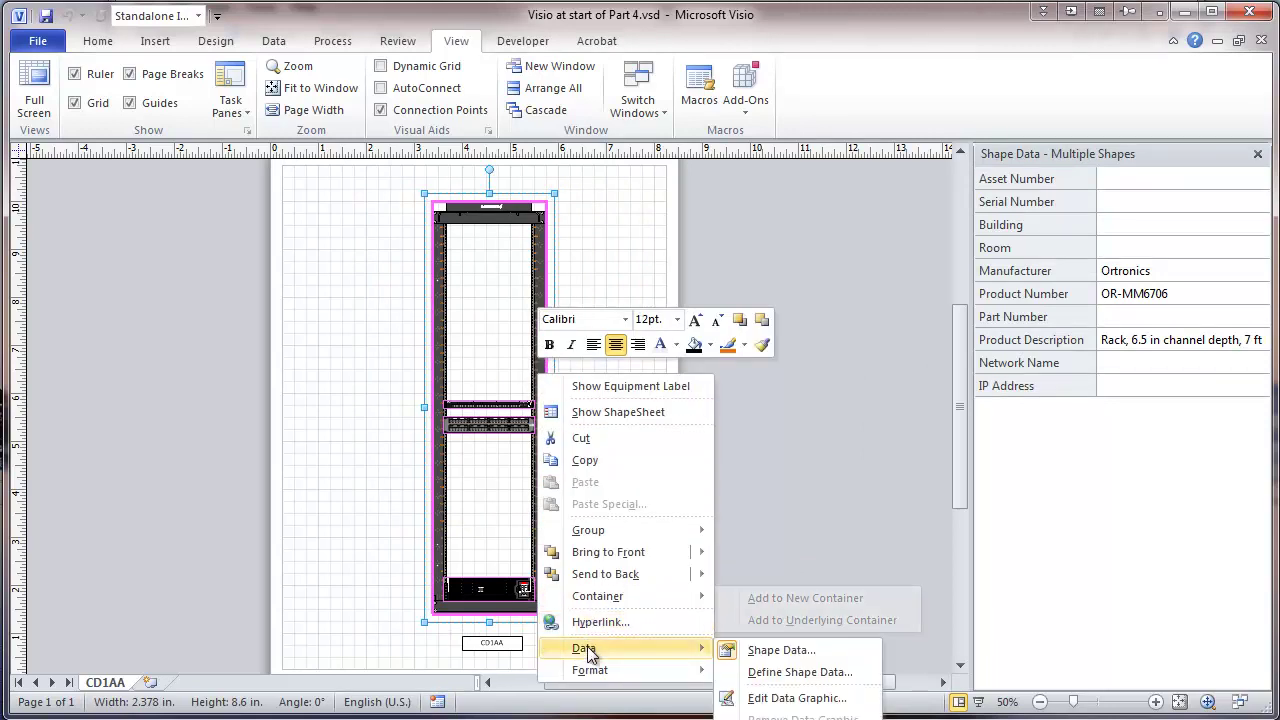
{"action": "left_click", "coordinate": [779, 670]}
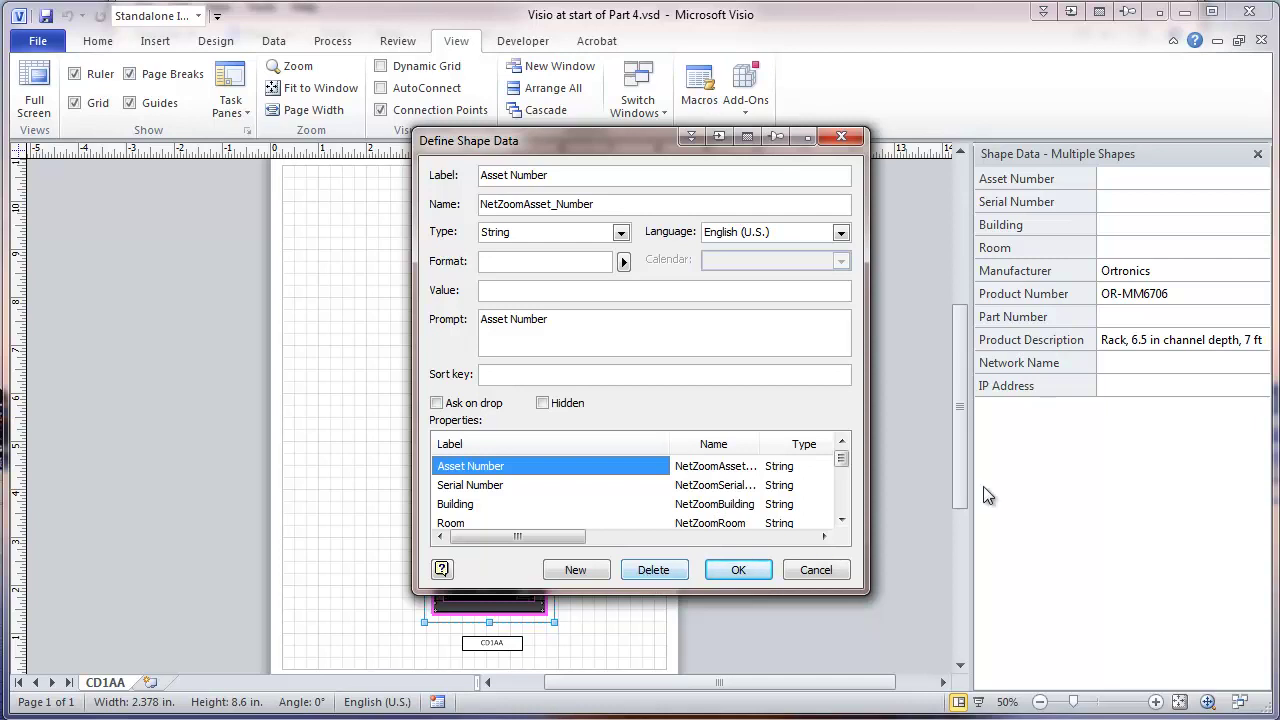
{"action": "left_click", "coordinate": [645, 568]}
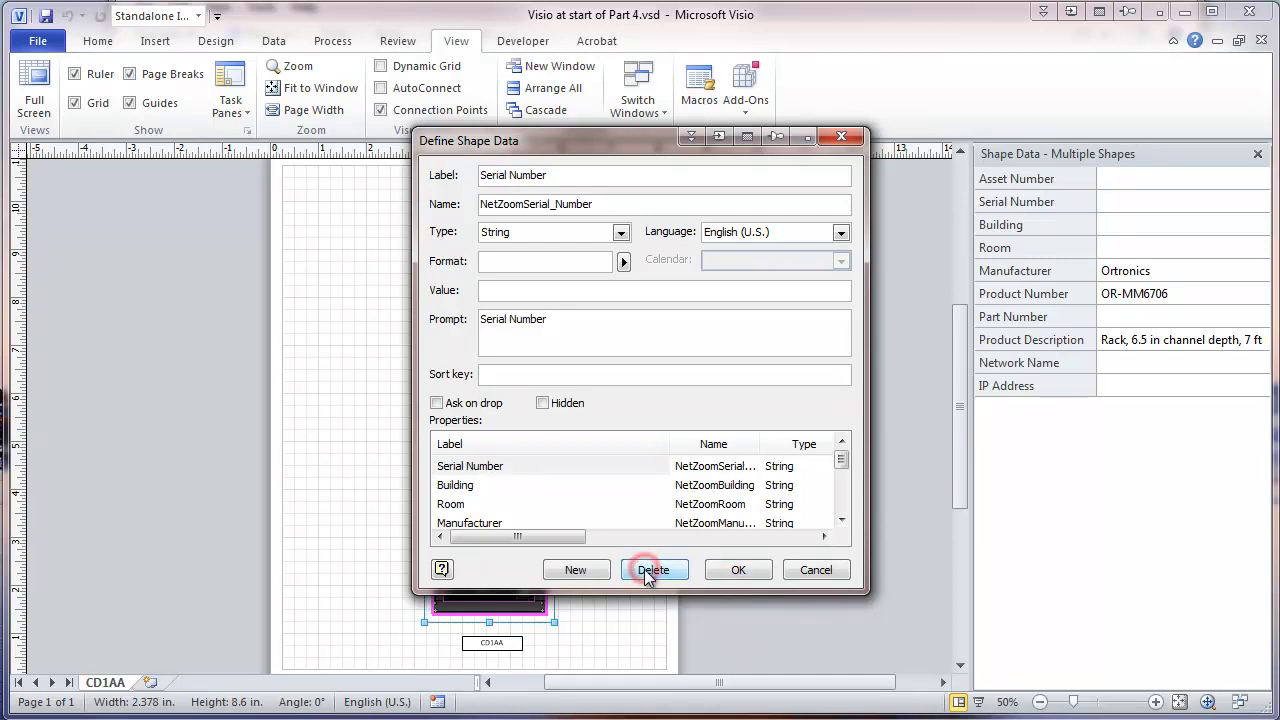
{"action": "left_click", "coordinate": [653, 569]}
{"action": "left_click", "coordinate": [653, 569]}
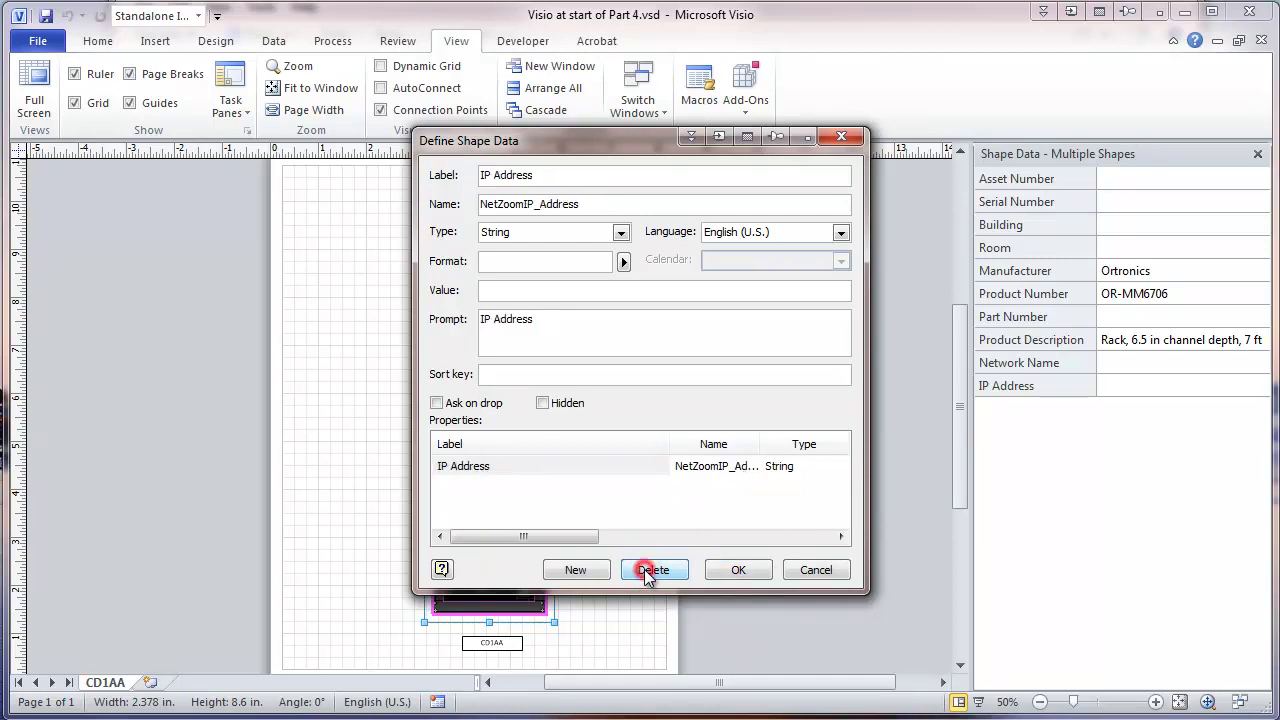
{"action": "left_click", "coordinate": [652, 569]}
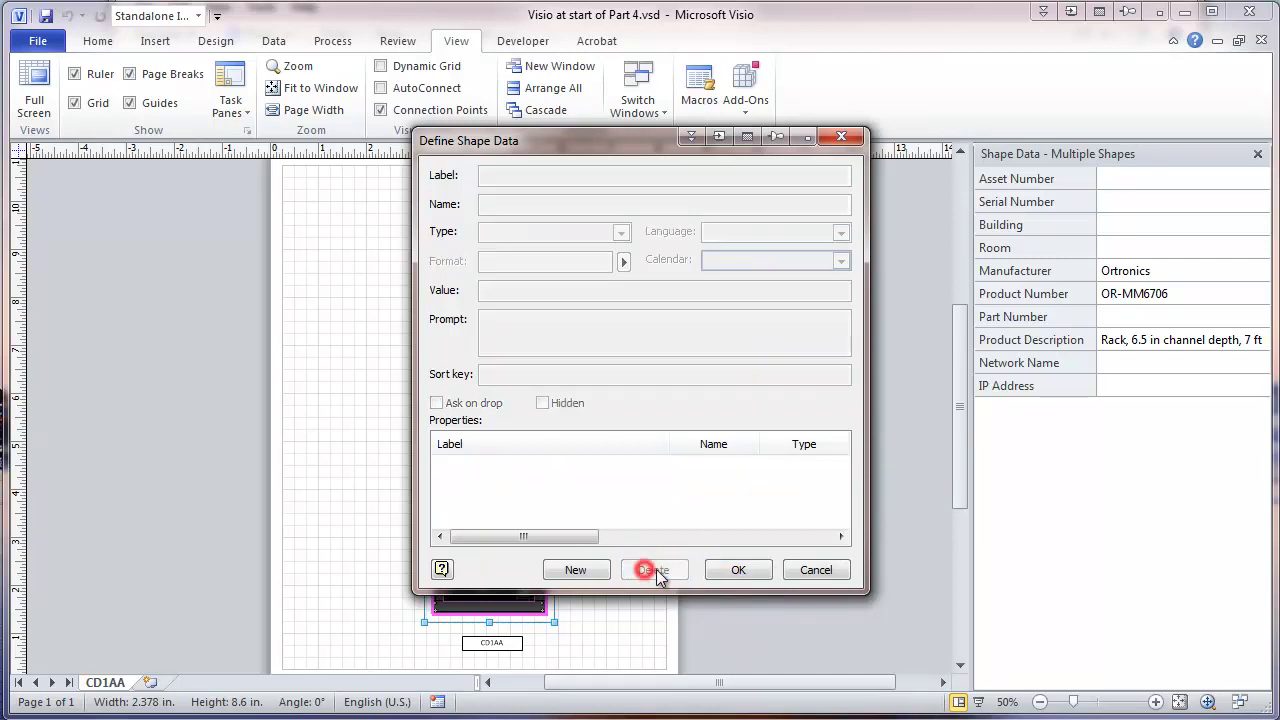
{"action": "left_click", "coordinate": [736, 568]}
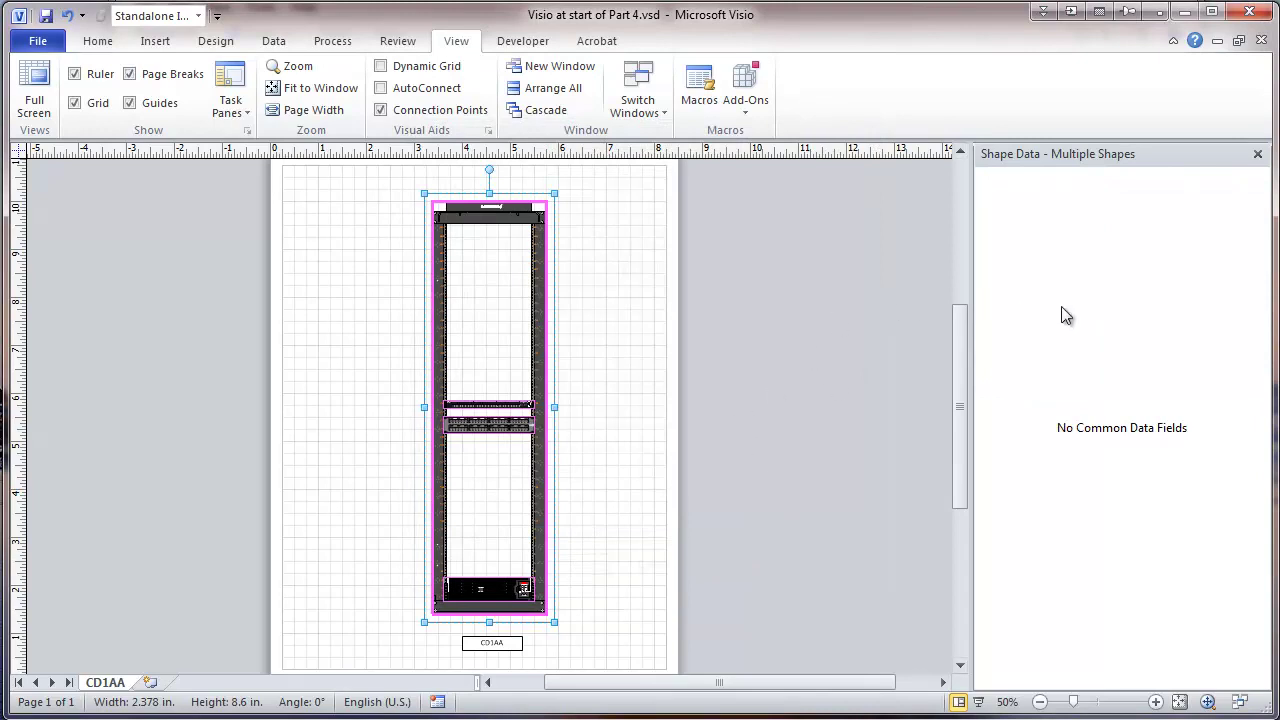
{"action": "left_click", "coordinate": [590, 327]}
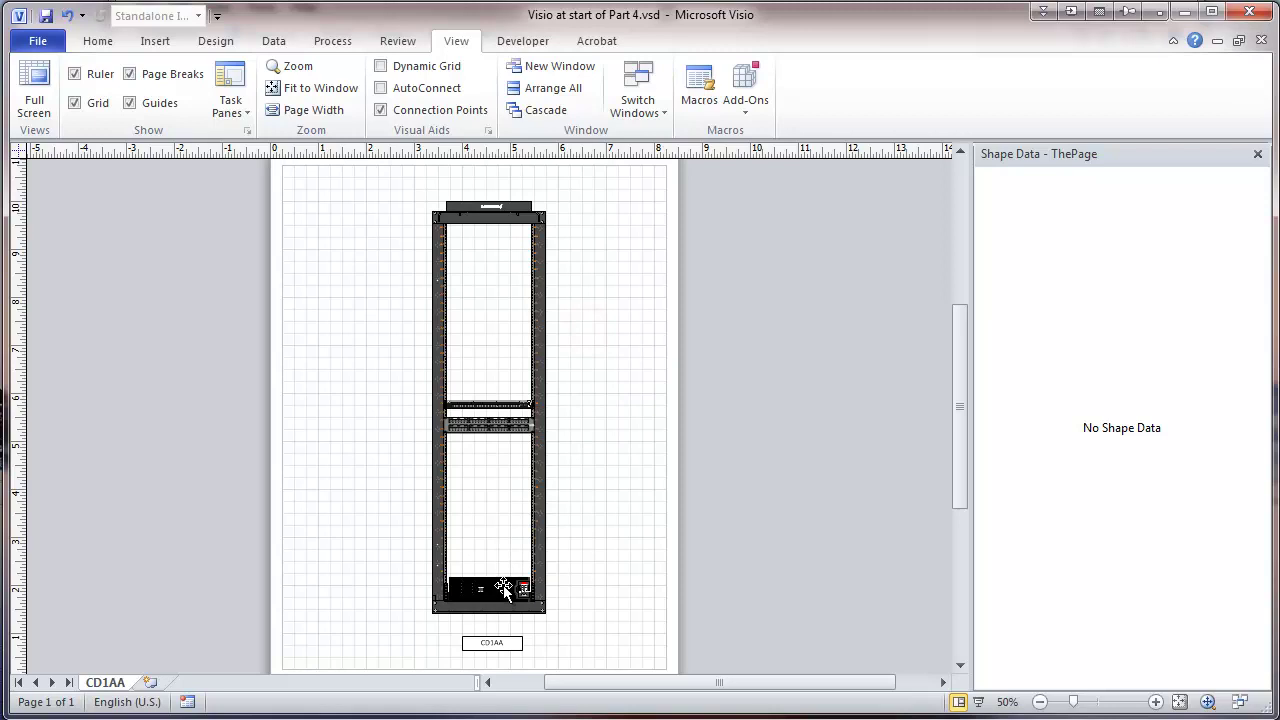
Step: Check the UPS's remaining shape data fields and those it shares with the patch panel
{"action": "left_click", "coordinate": [503, 587]}
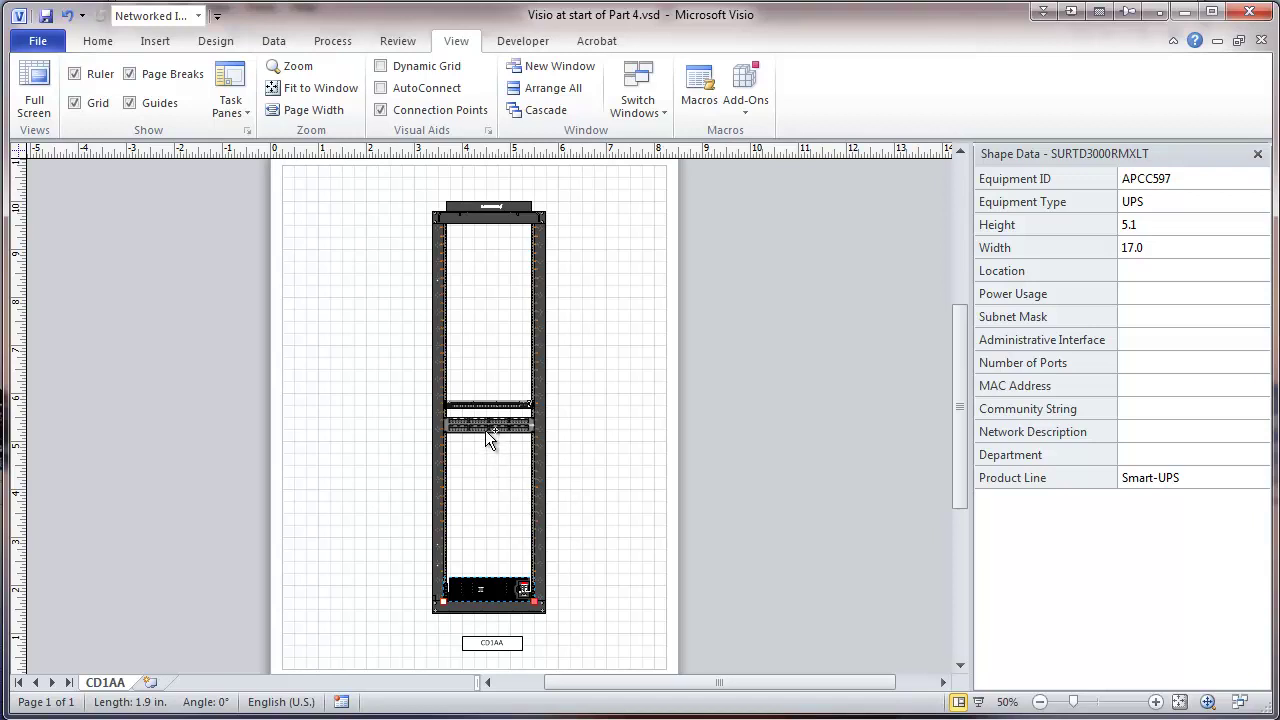
{"action": "left_click", "coordinate": [485, 430], "text": "shift"}
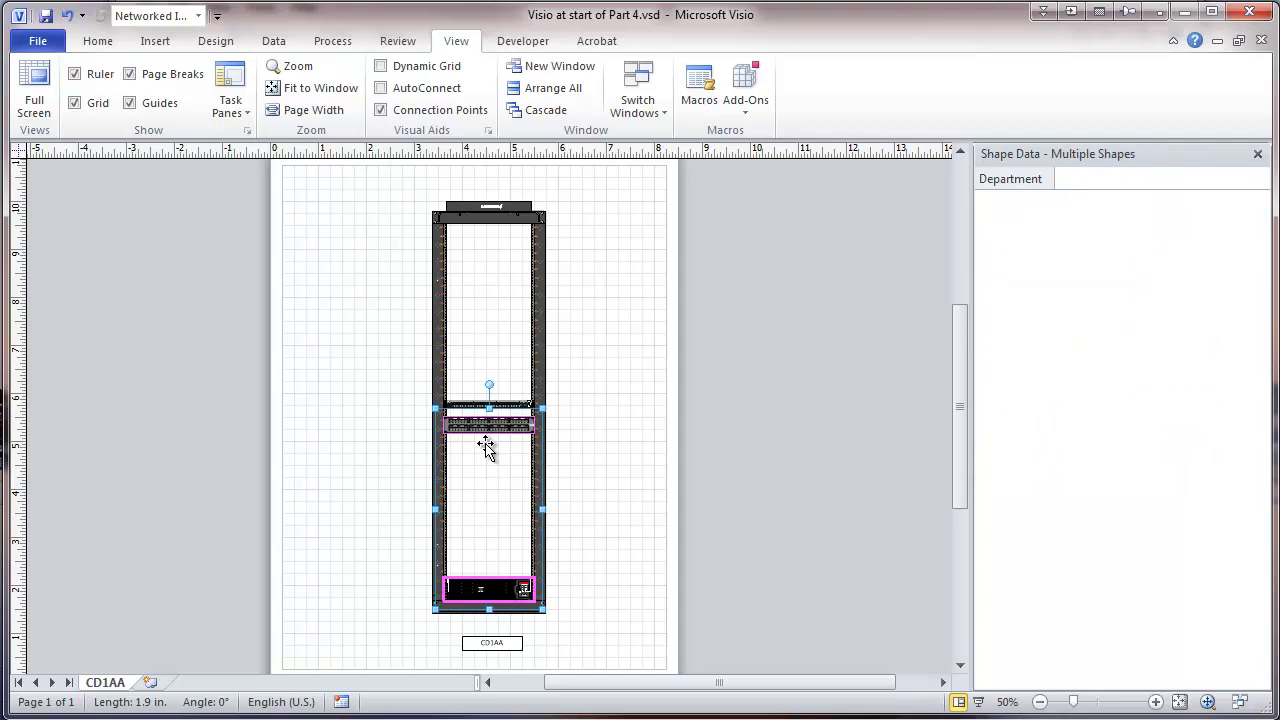
{"action": "left_click", "coordinate": [586, 373]}
Step: Delete all shape data fields shared by the patch panel and the switch above it
{"action": "left_click", "coordinate": [490, 428]}
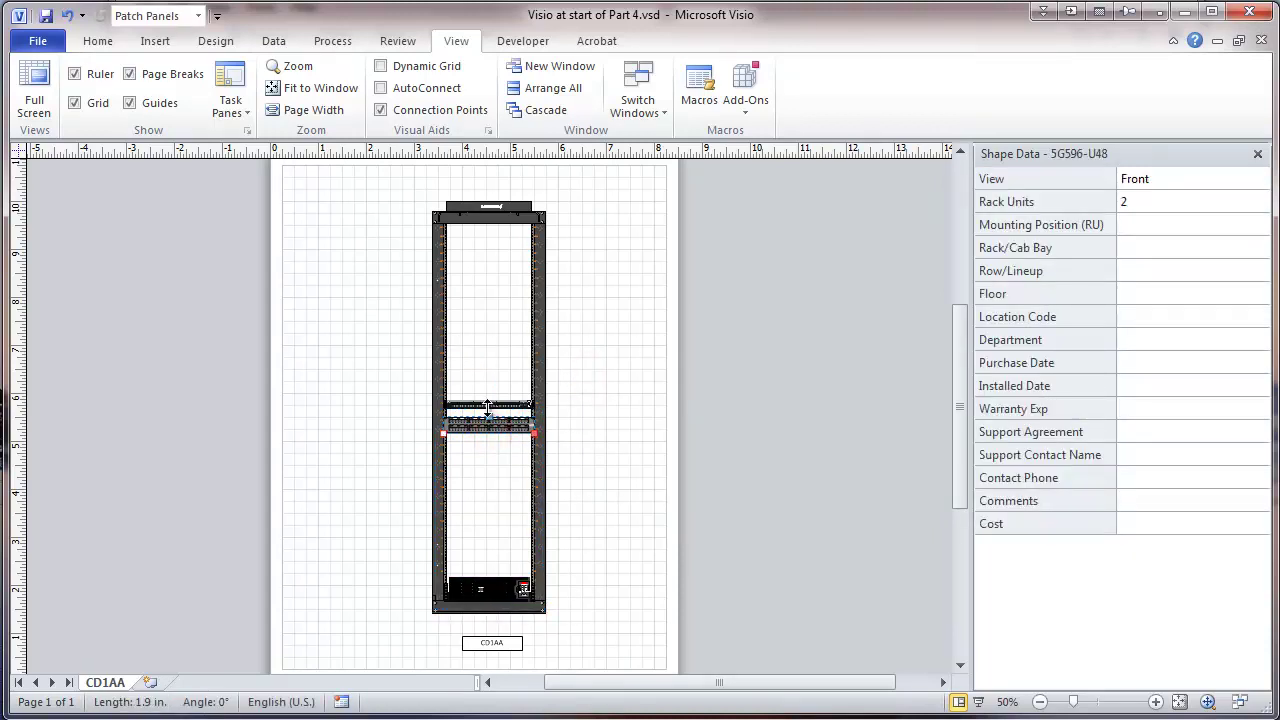
{"action": "left_click", "coordinate": [488, 401], "text": "shift"}
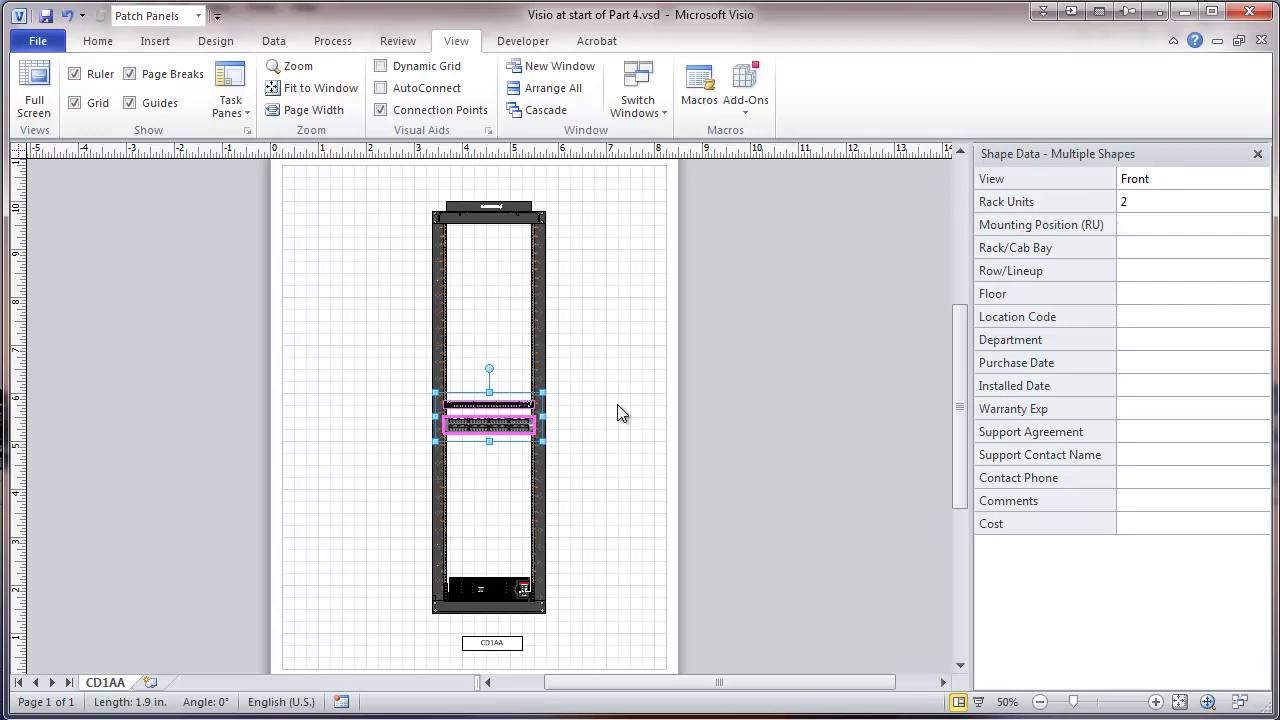
{"action": "left_click", "coordinate": [541, 302], "text": "shift"}
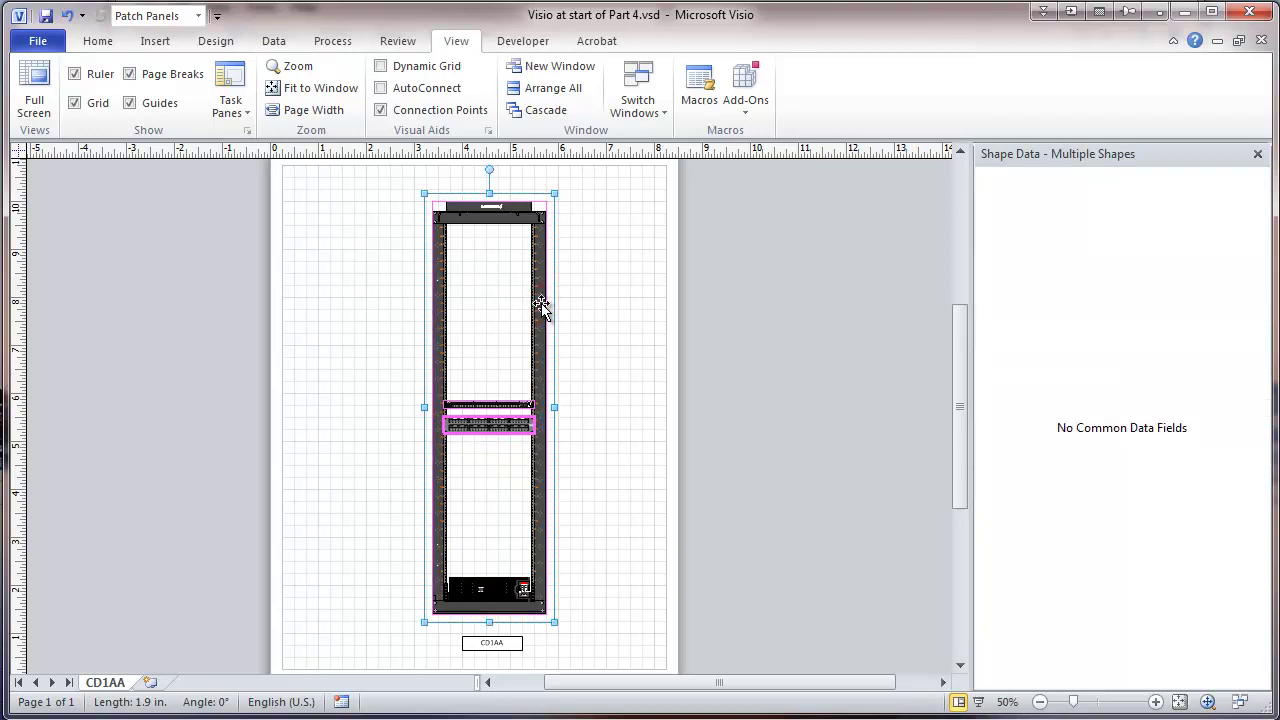
{"action": "left_click", "coordinate": [543, 358], "text": "shift"}
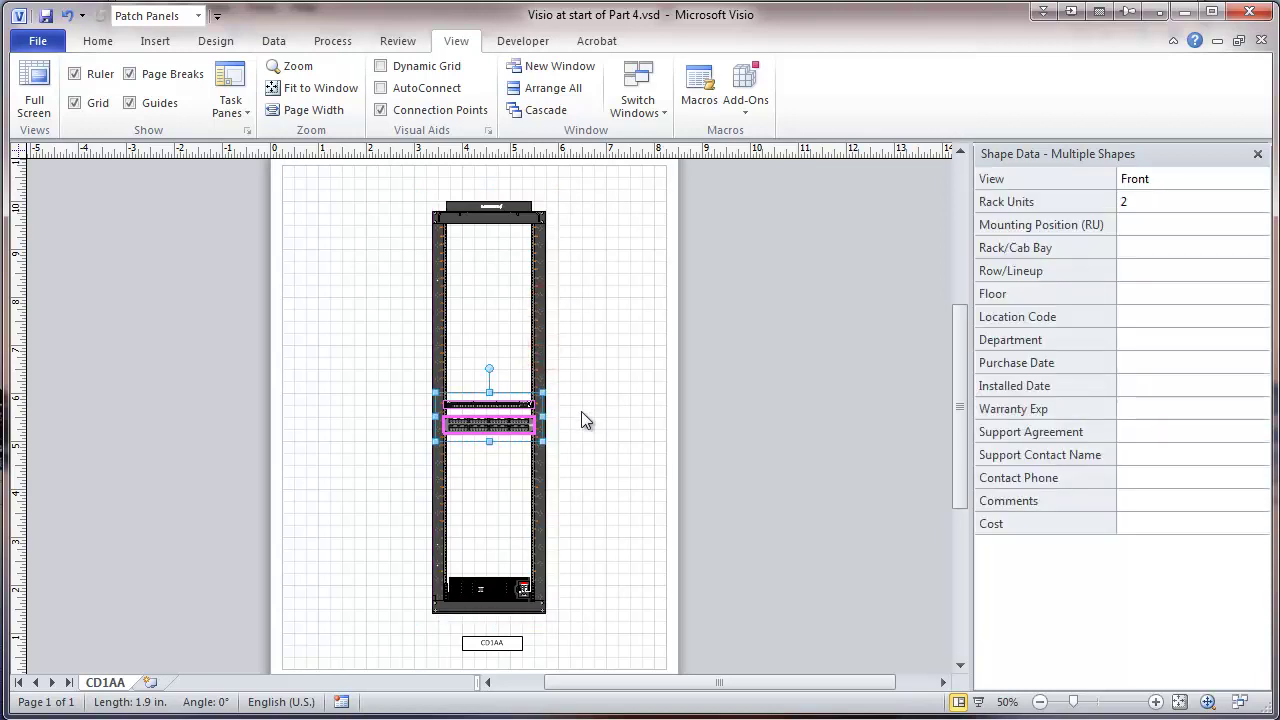
{"action": "right_click", "coordinate": [1172, 160]}
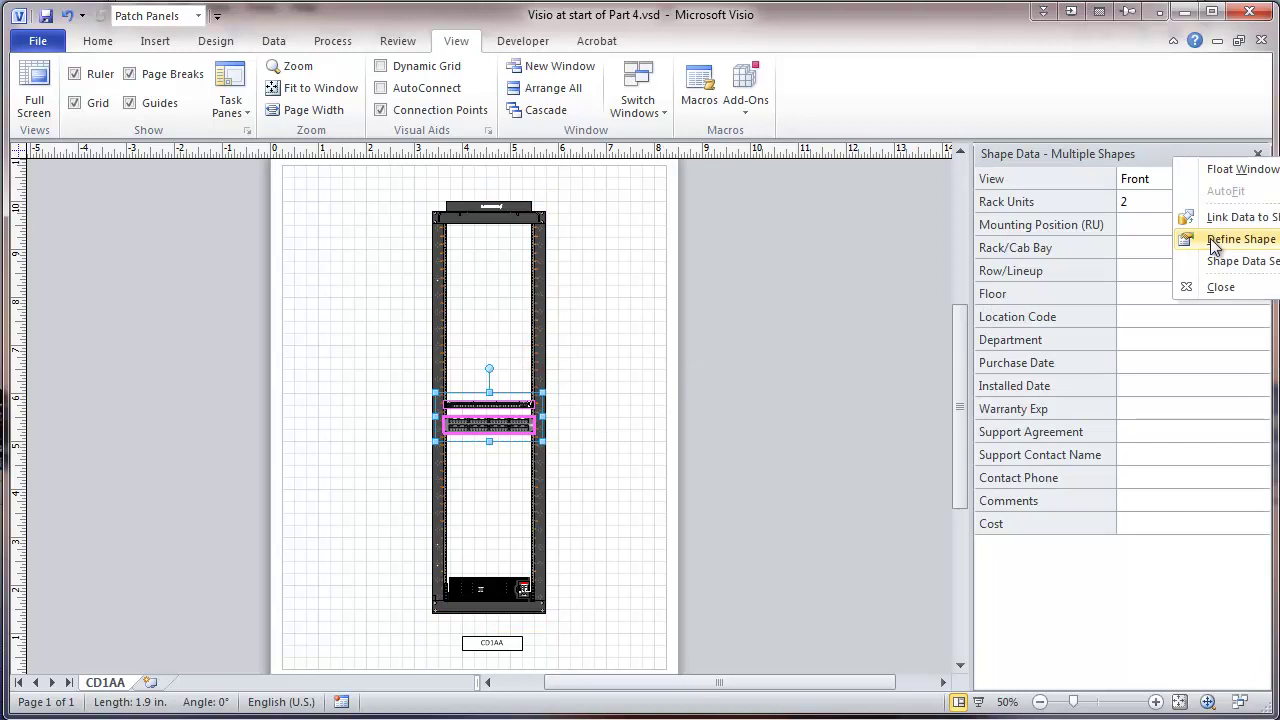
{"action": "left_click", "coordinate": [1200, 244]}
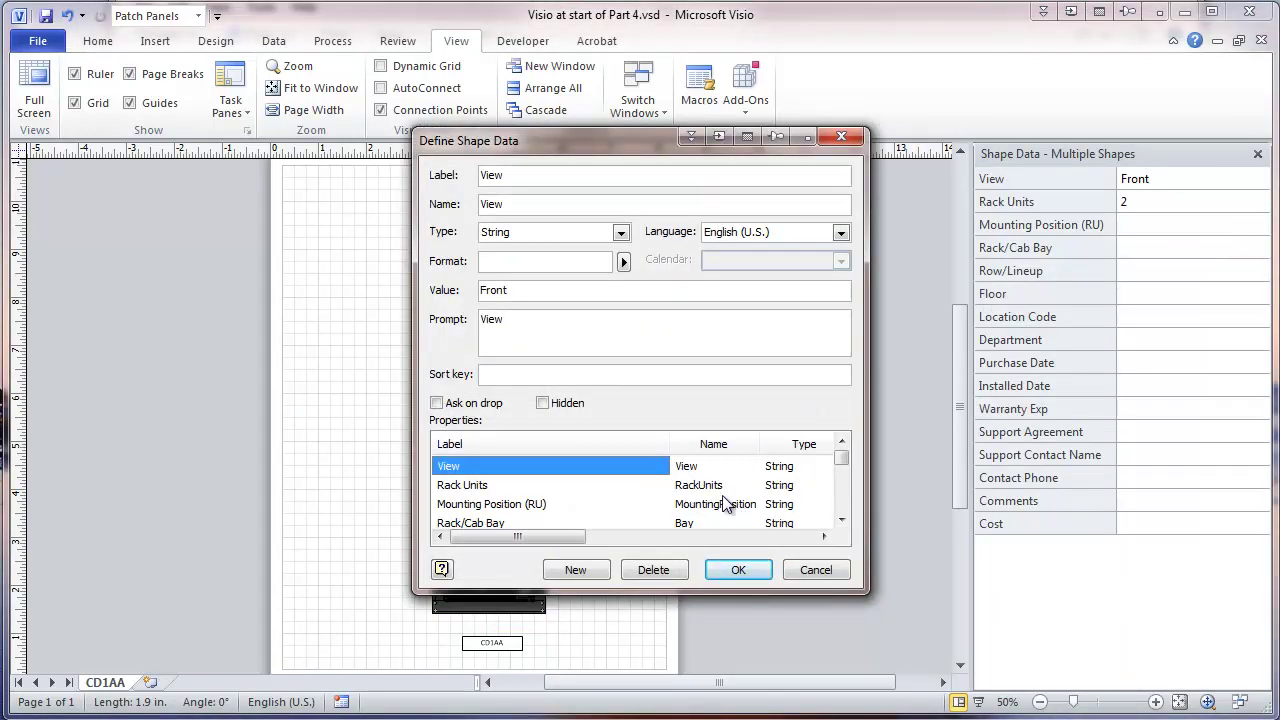
{"action": "left_click", "coordinate": [654, 569]}
{"action": "left_click", "coordinate": [654, 569]}
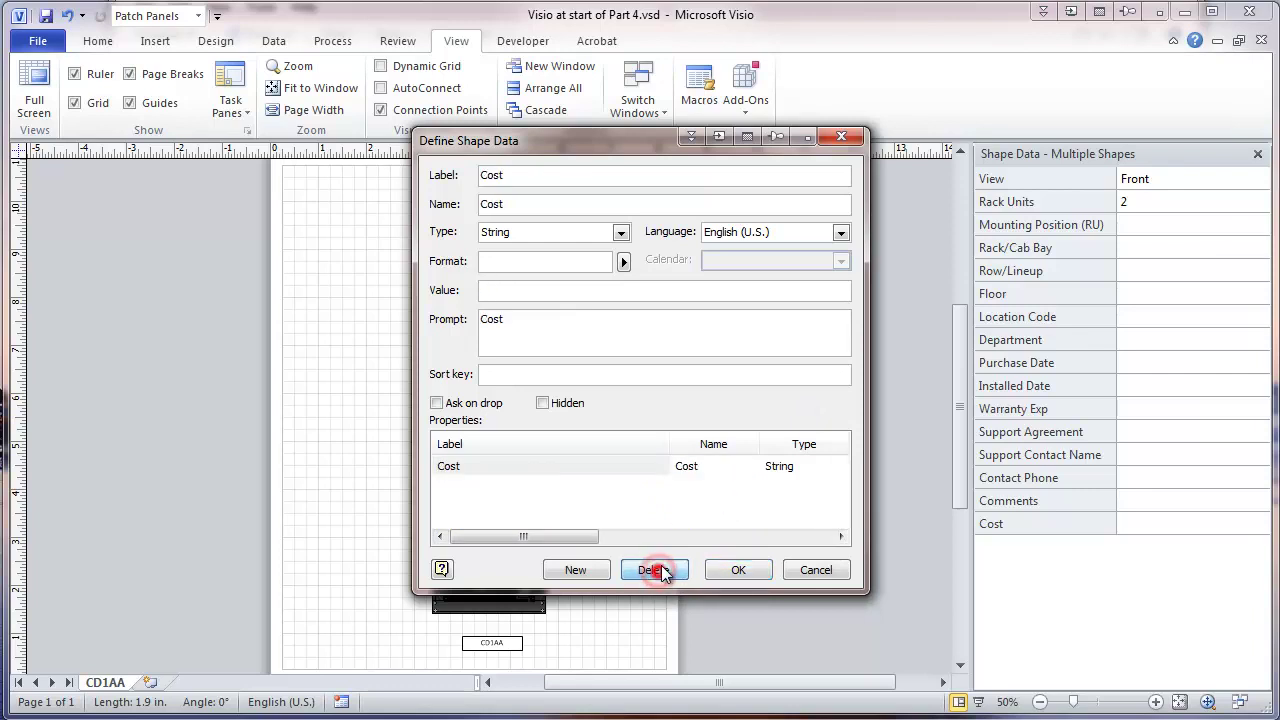
{"action": "left_click", "coordinate": [654, 569]}
{"action": "left_click", "coordinate": [736, 569]}
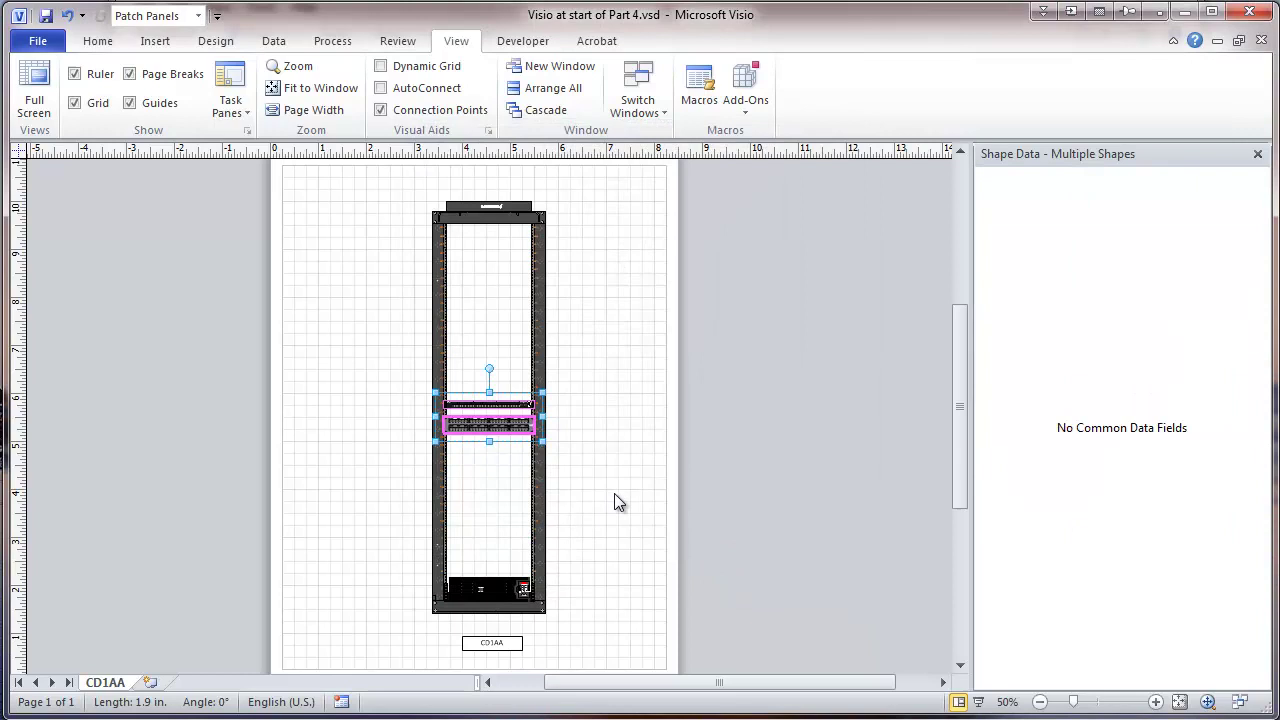
{"action": "left_click", "coordinate": [593, 478]}
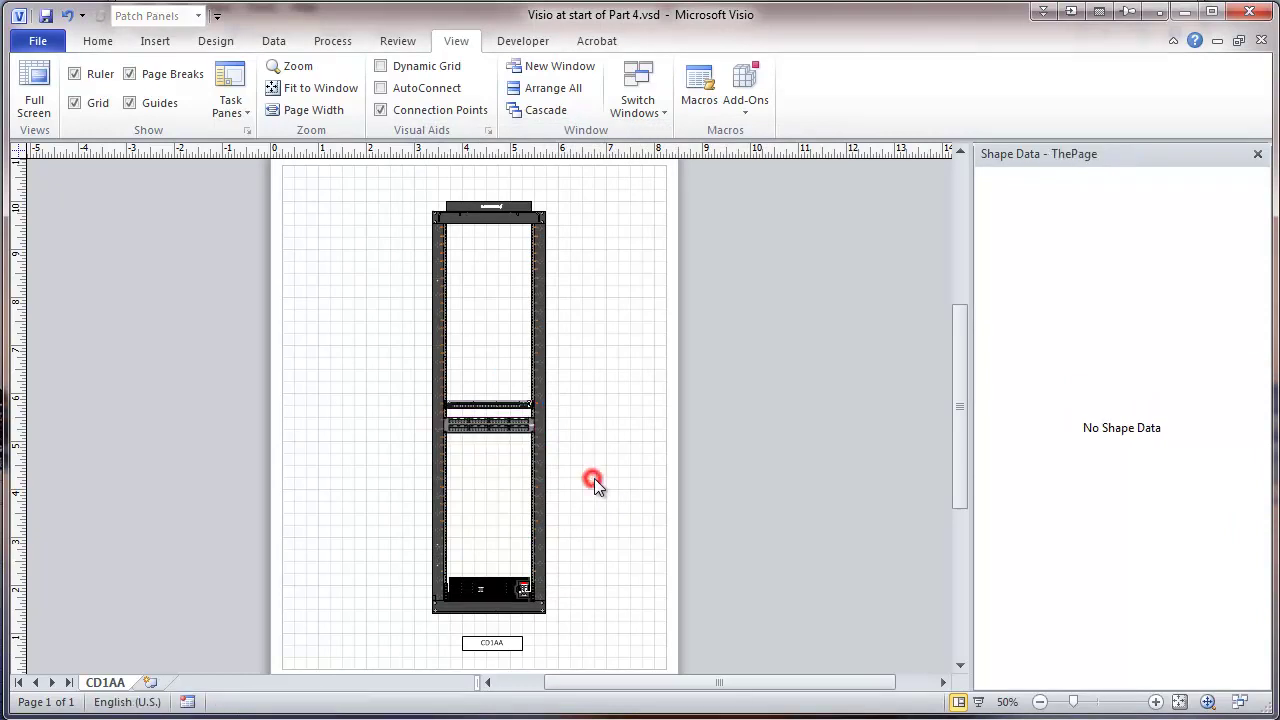
Step: Delete all remaining shape data fields from the UPS and check the patch panel and switch for leftover fields
{"action": "left_click", "coordinate": [501, 586]}
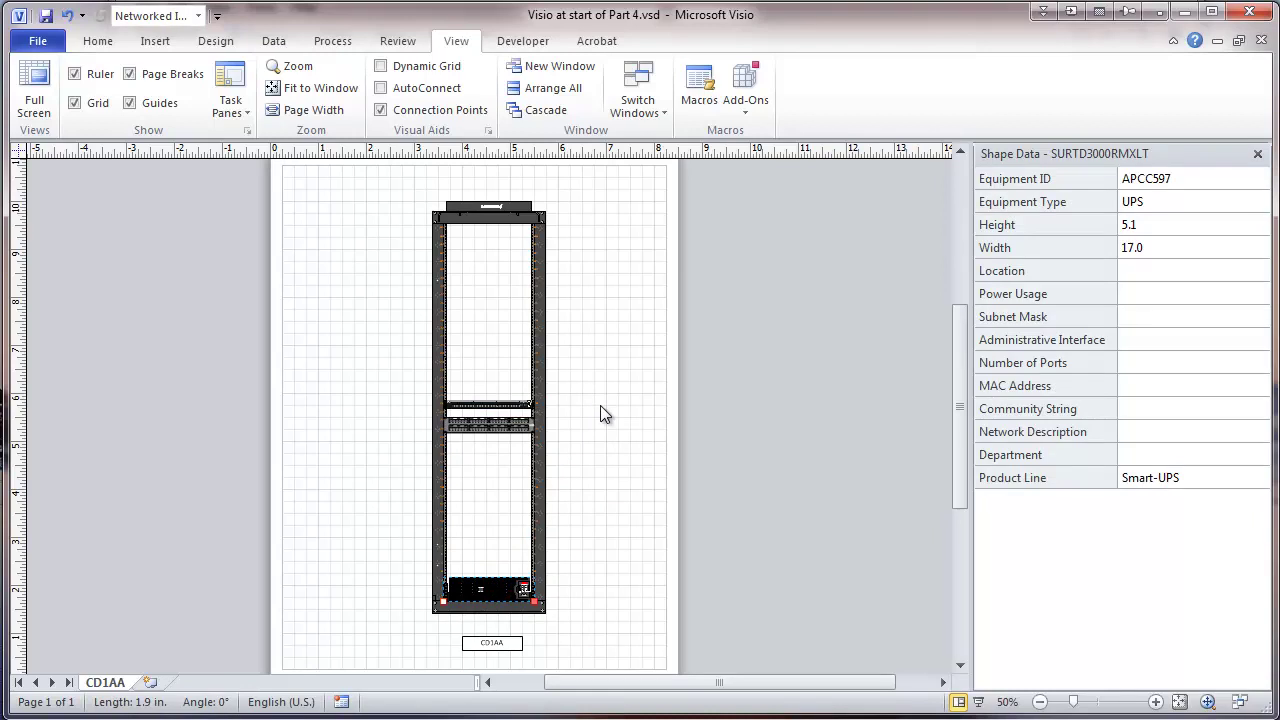
{"action": "right_click", "coordinate": [1016, 155]}
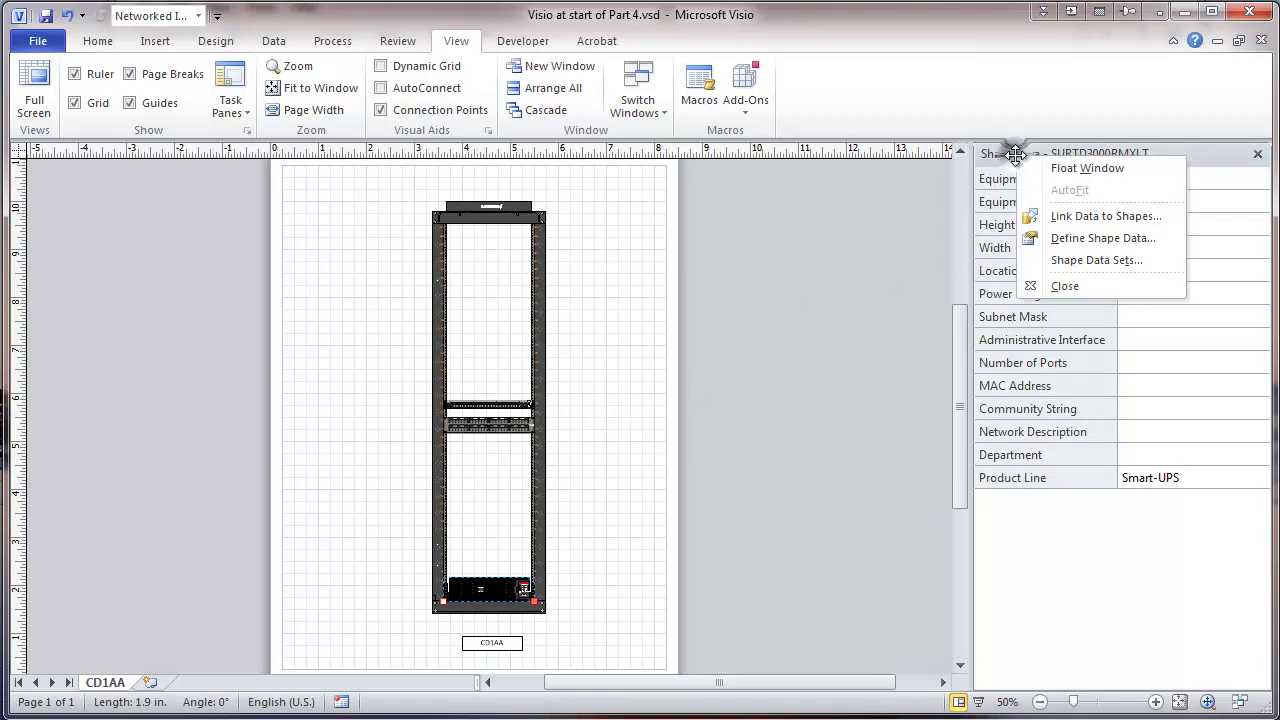
{"action": "left_click", "coordinate": [1057, 237]}
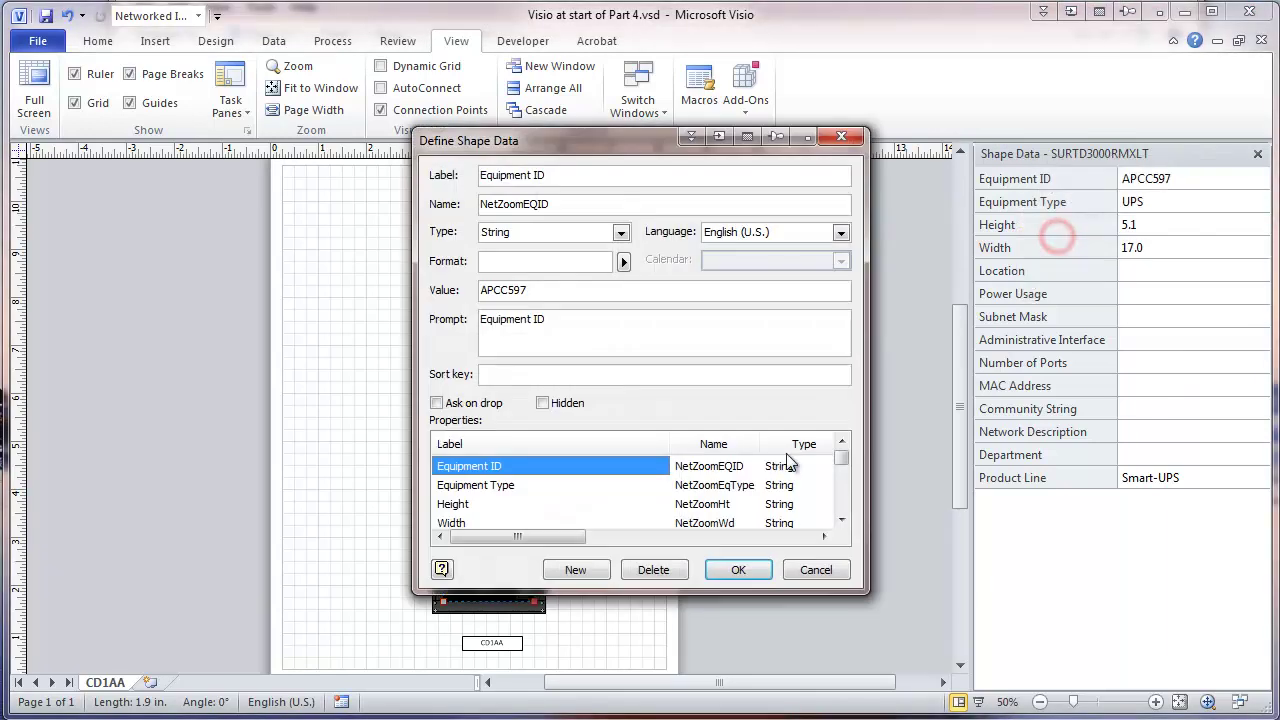
{"action": "left_click", "coordinate": [652, 570]}
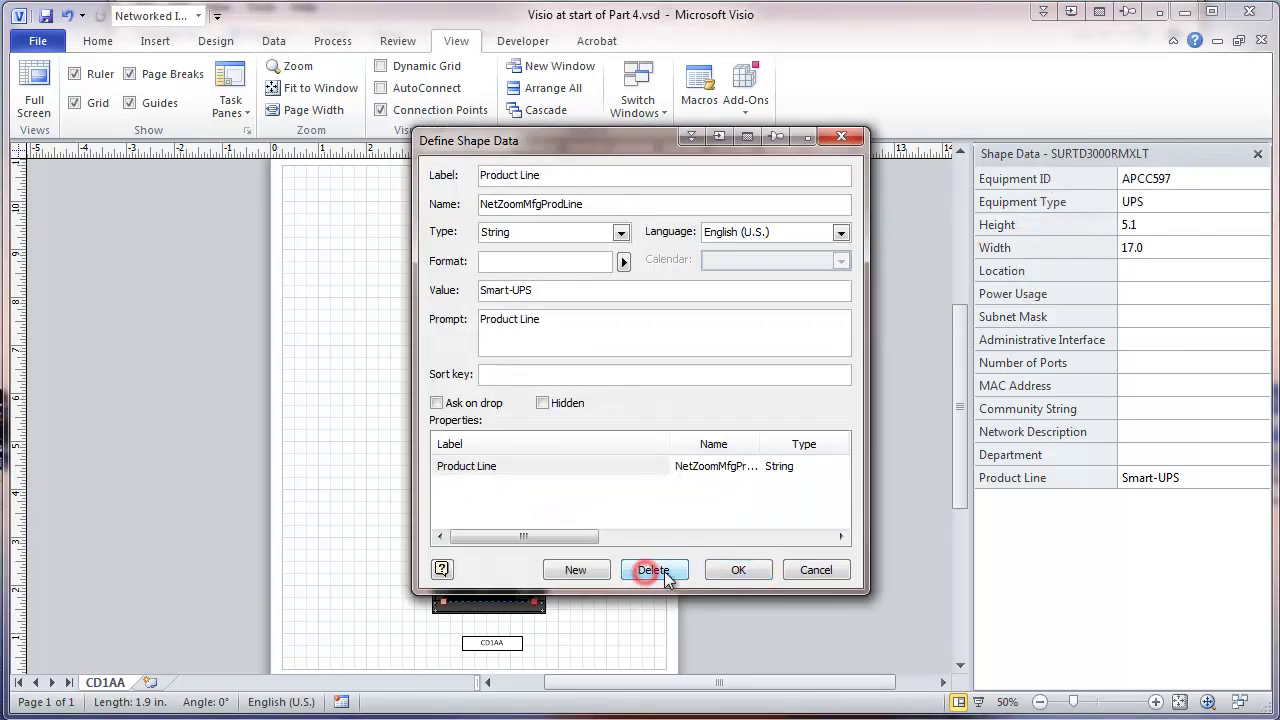
{"action": "left_click", "coordinate": [652, 570]}
{"action": "left_click", "coordinate": [736, 569]}
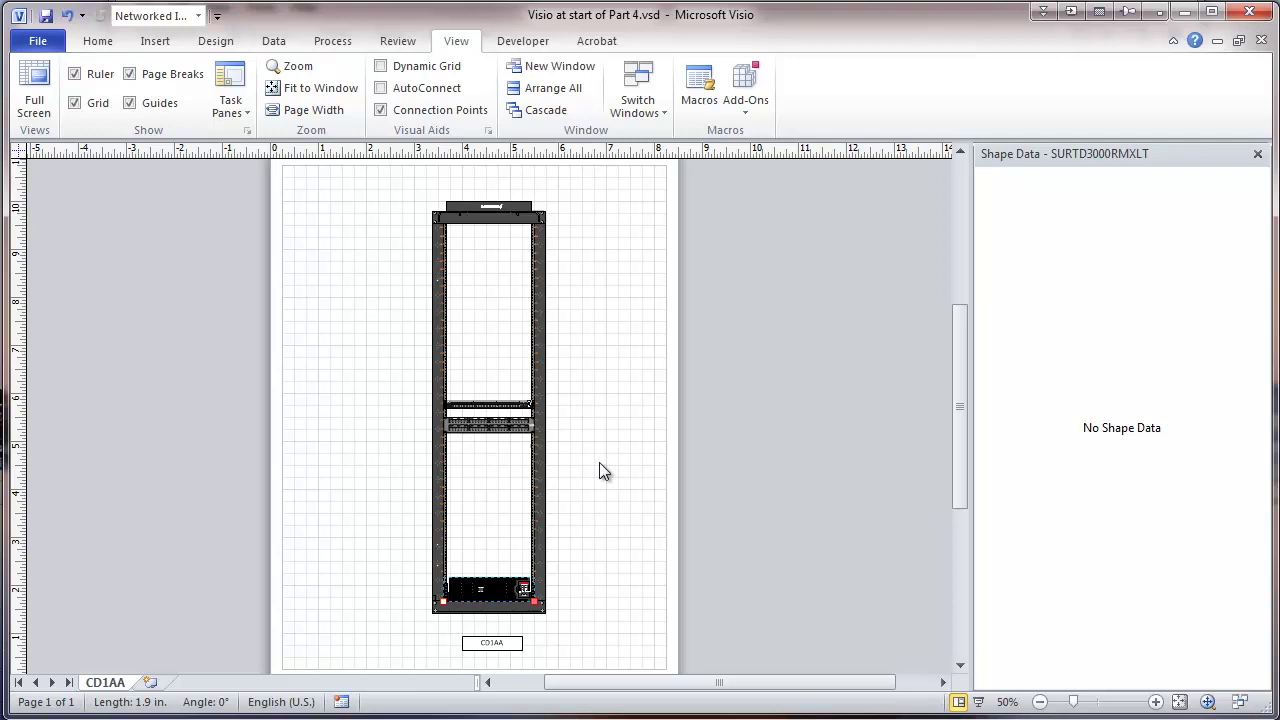
{"action": "left_click", "coordinate": [480, 428]}
{"action": "left_click", "coordinate": [477, 405]}
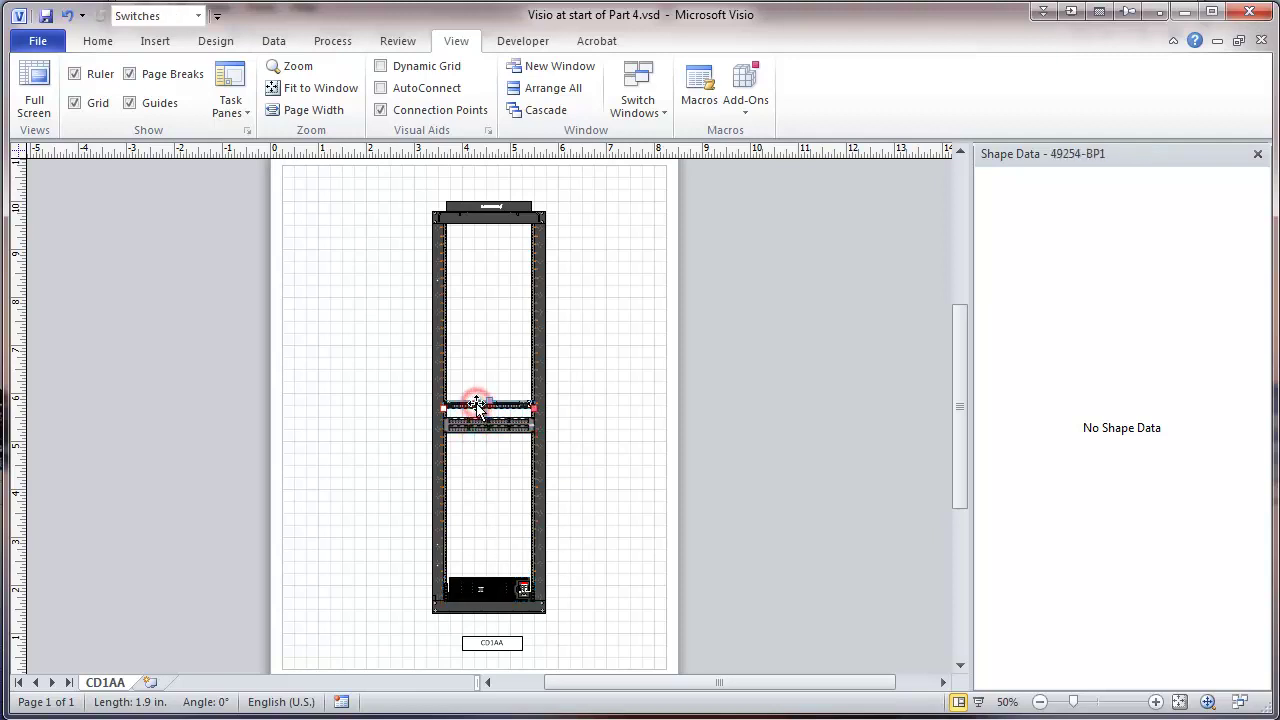
Step: Delete all remaining shape data fields from the rack through Define Shape Data
{"action": "left_click", "coordinate": [538, 313]}
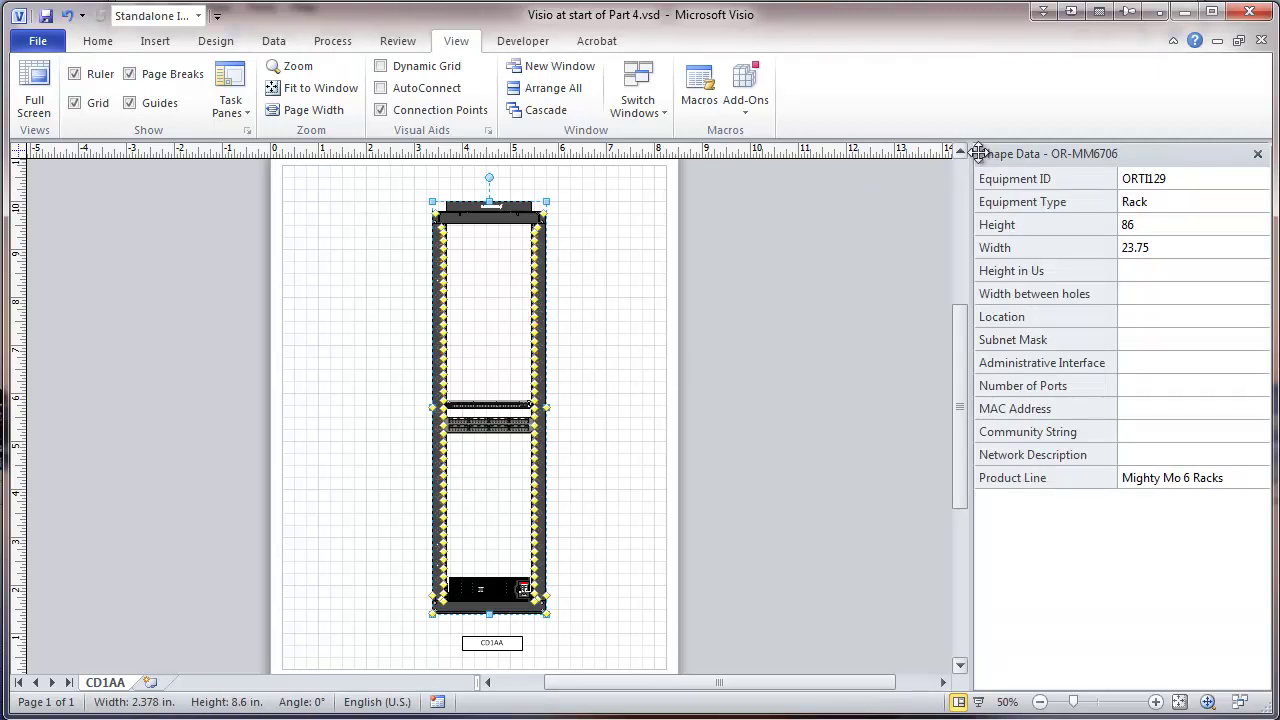
{"action": "right_click", "coordinate": [1010, 157]}
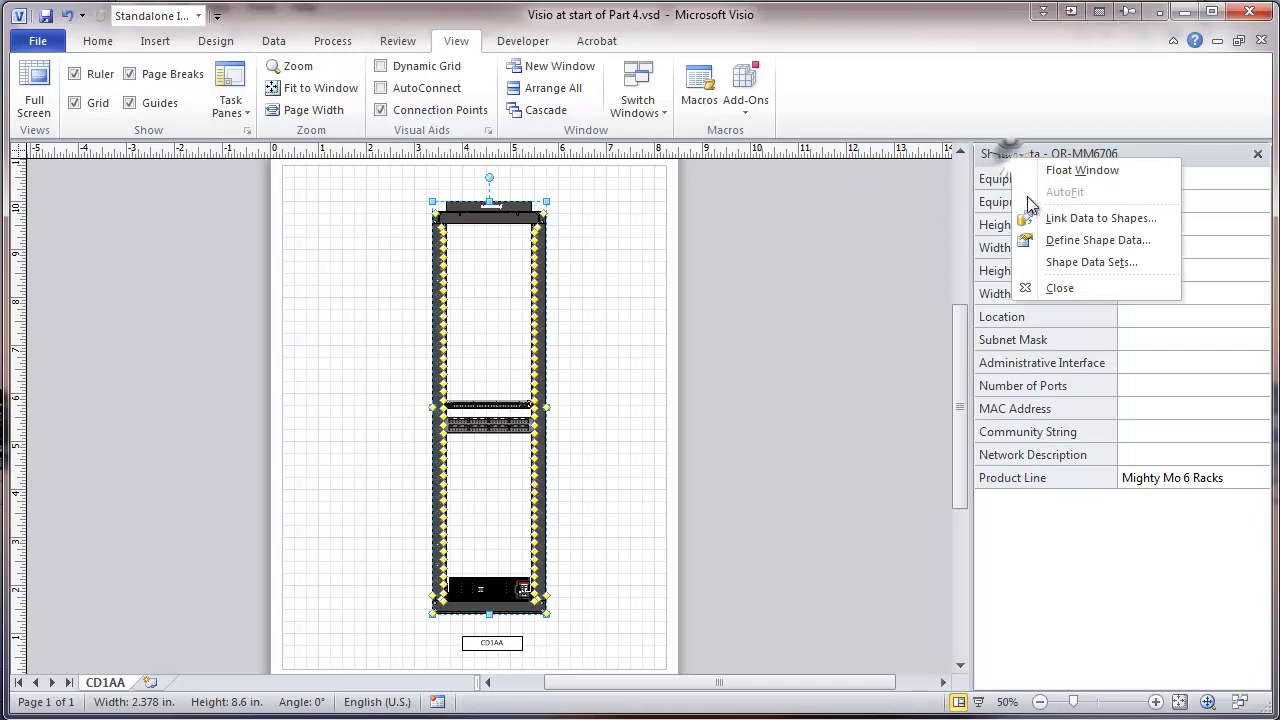
{"action": "left_click", "coordinate": [1052, 242]}
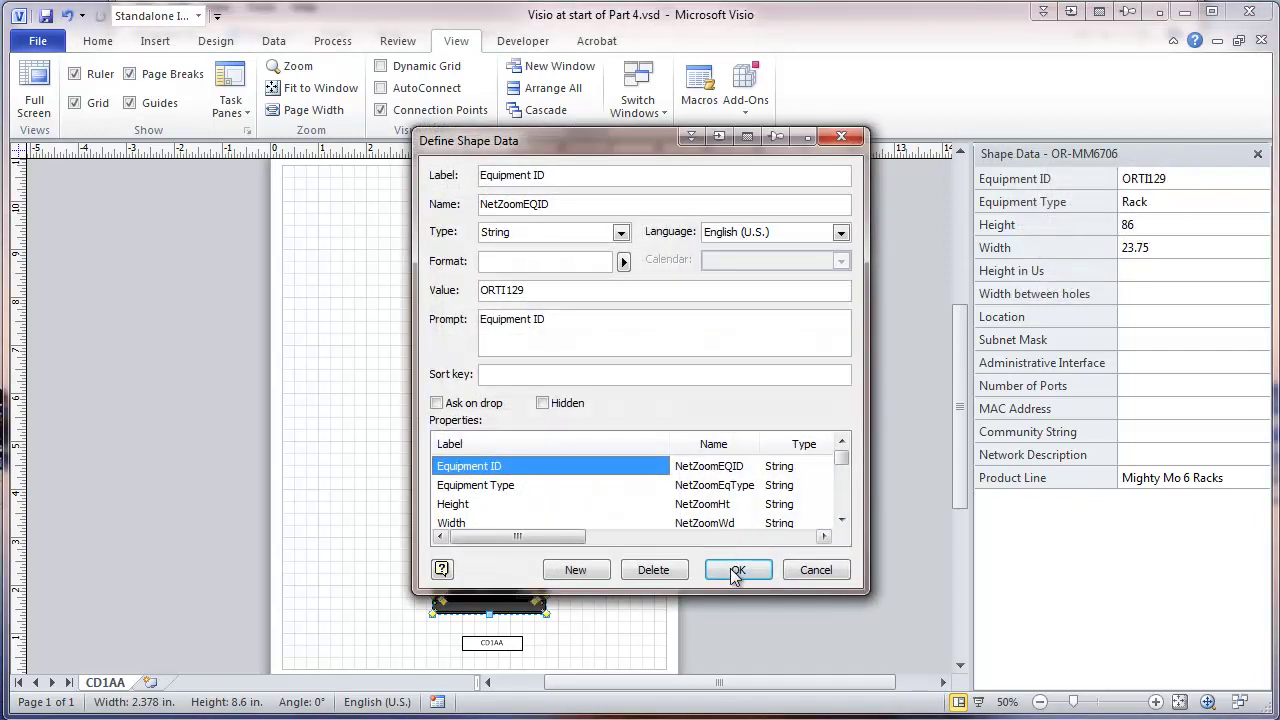
{"action": "left_click", "coordinate": [654, 570]}
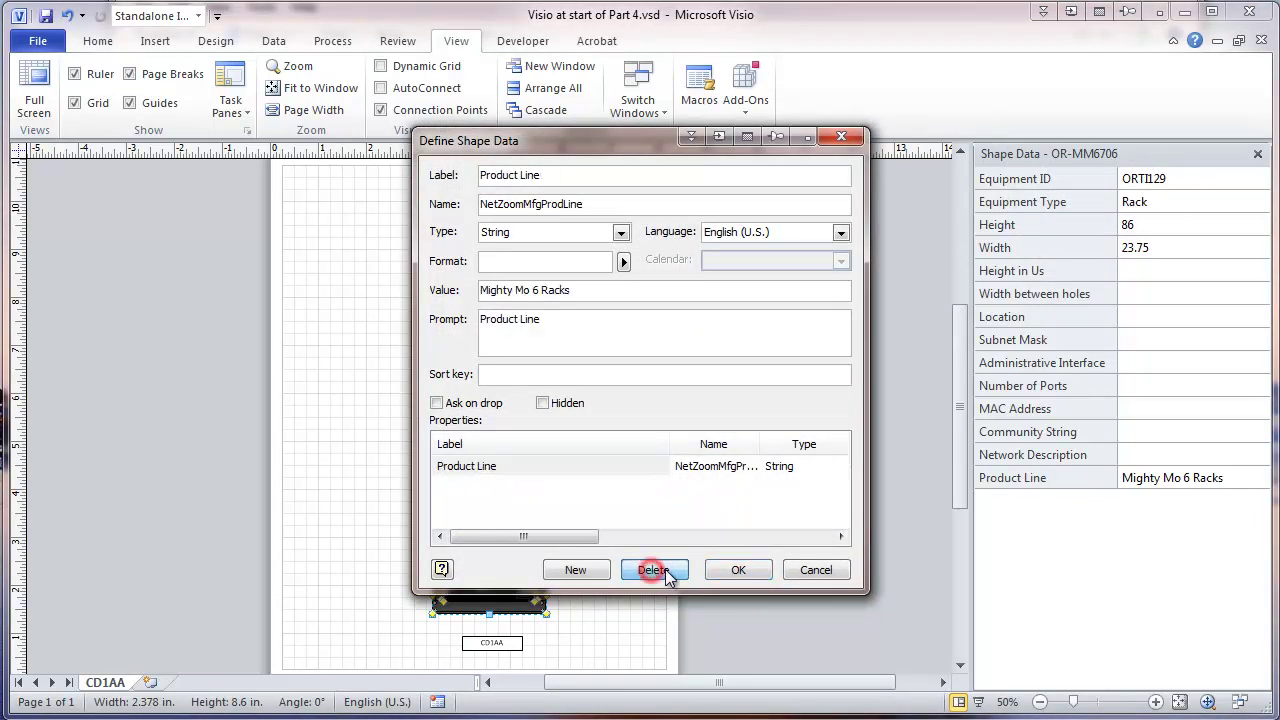
{"action": "left_click", "coordinate": [652, 570]}
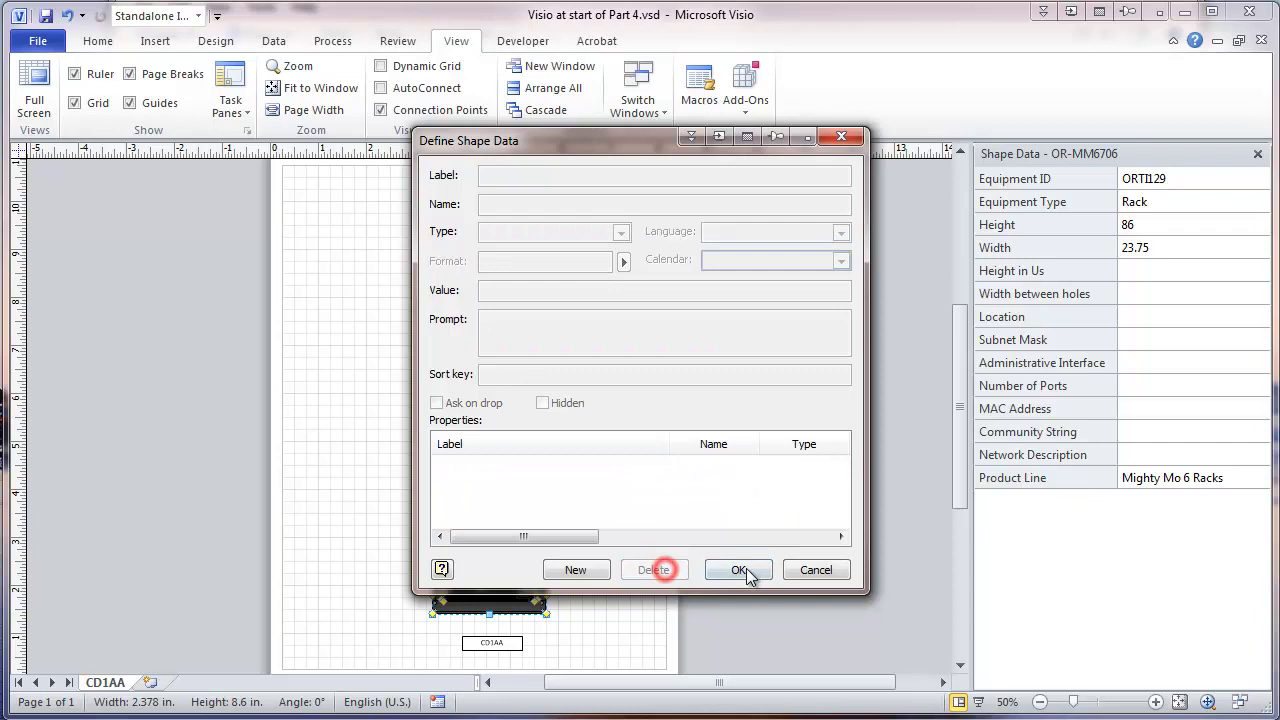
{"action": "left_click", "coordinate": [740, 570]}
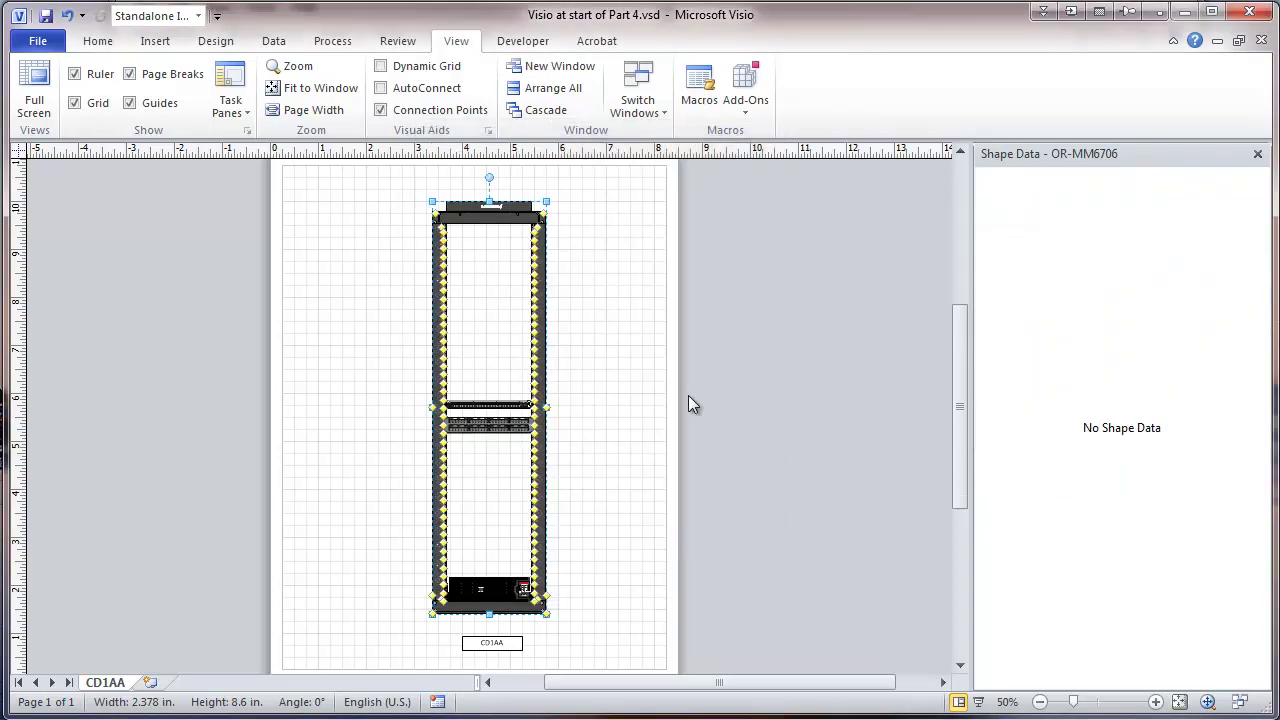
Step: Check the rack, switch, patch panel and UPS one by one for leftover shape data fields
{"action": "left_click", "coordinate": [624, 370]}
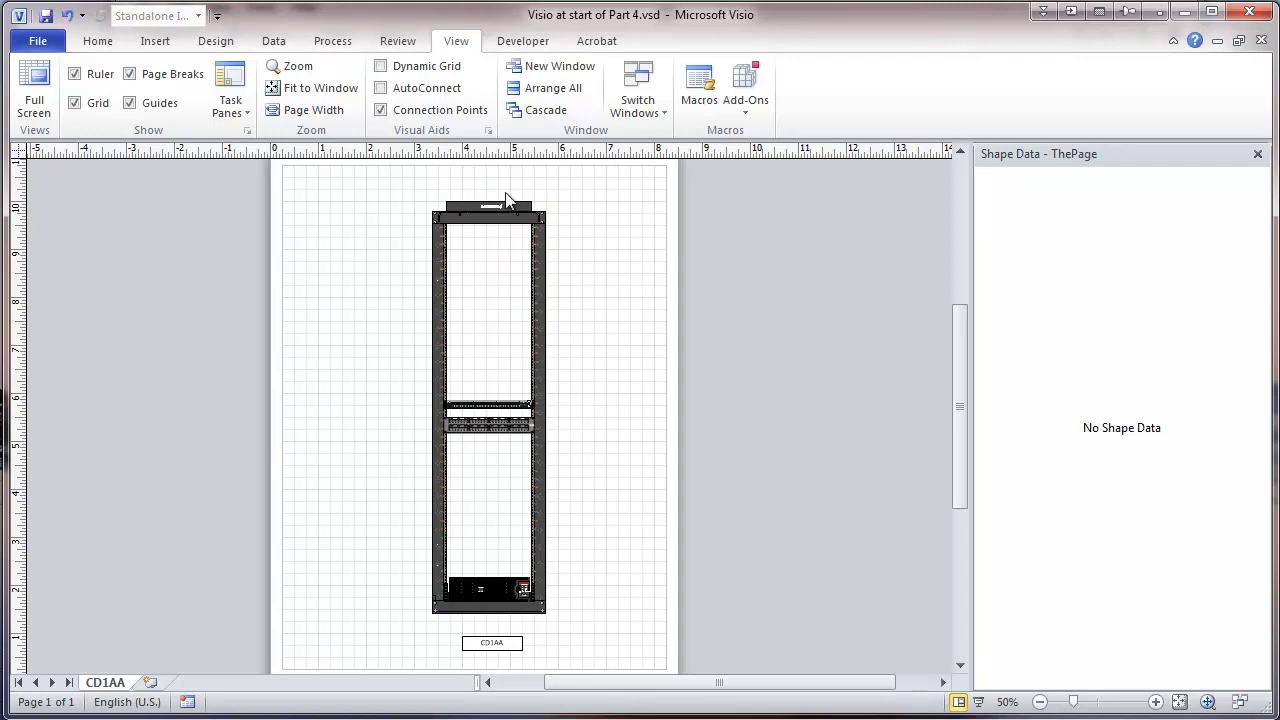
{"action": "left_click", "coordinate": [542, 258]}
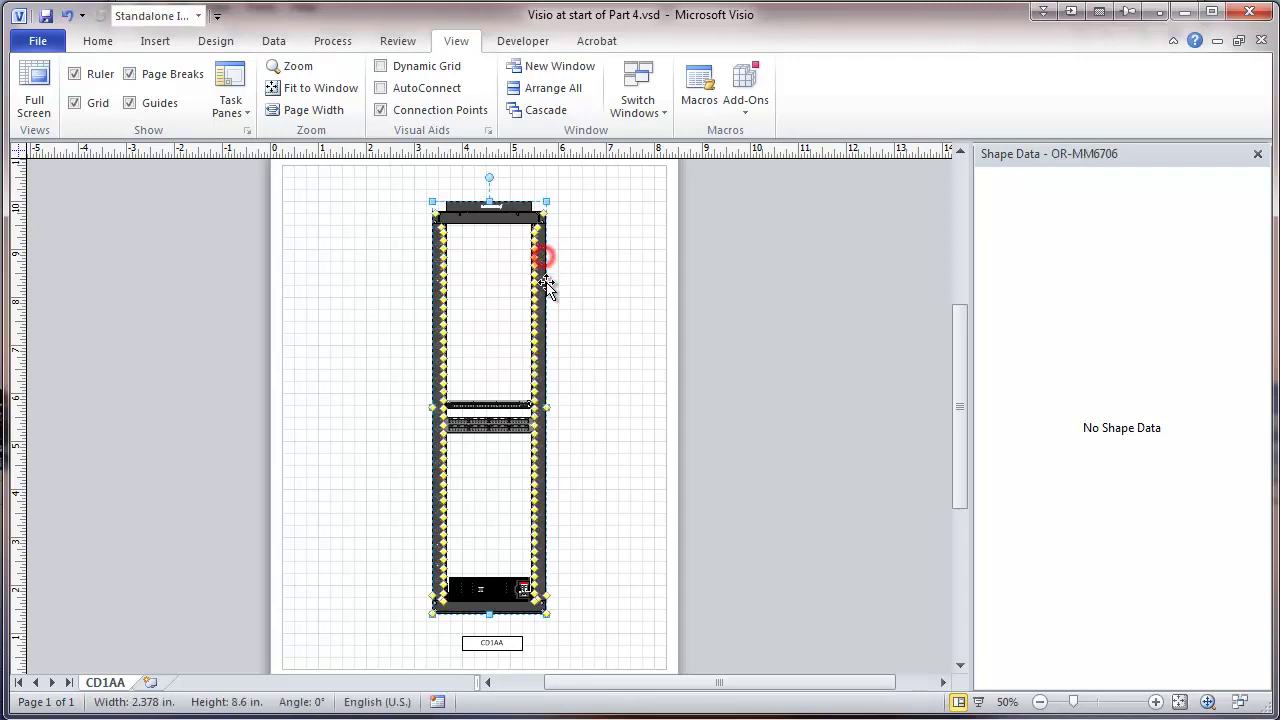
{"action": "left_click", "coordinate": [497, 407]}
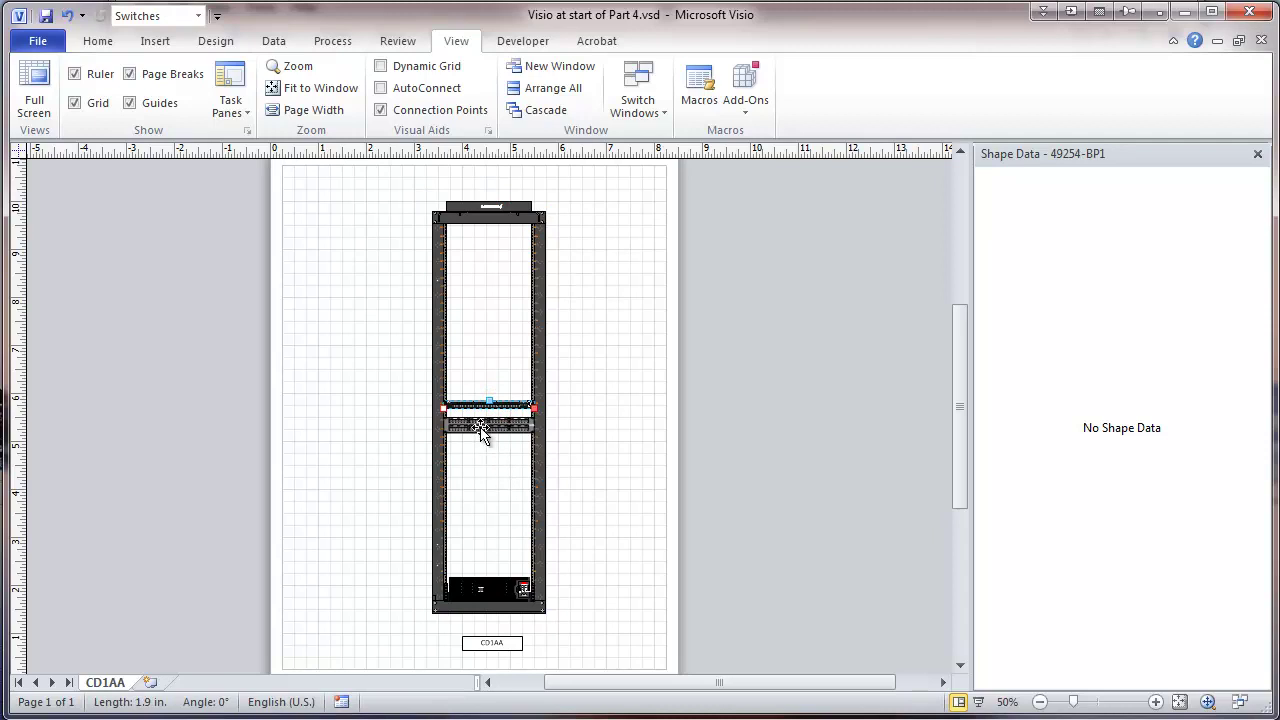
{"action": "left_click", "coordinate": [489, 438]}
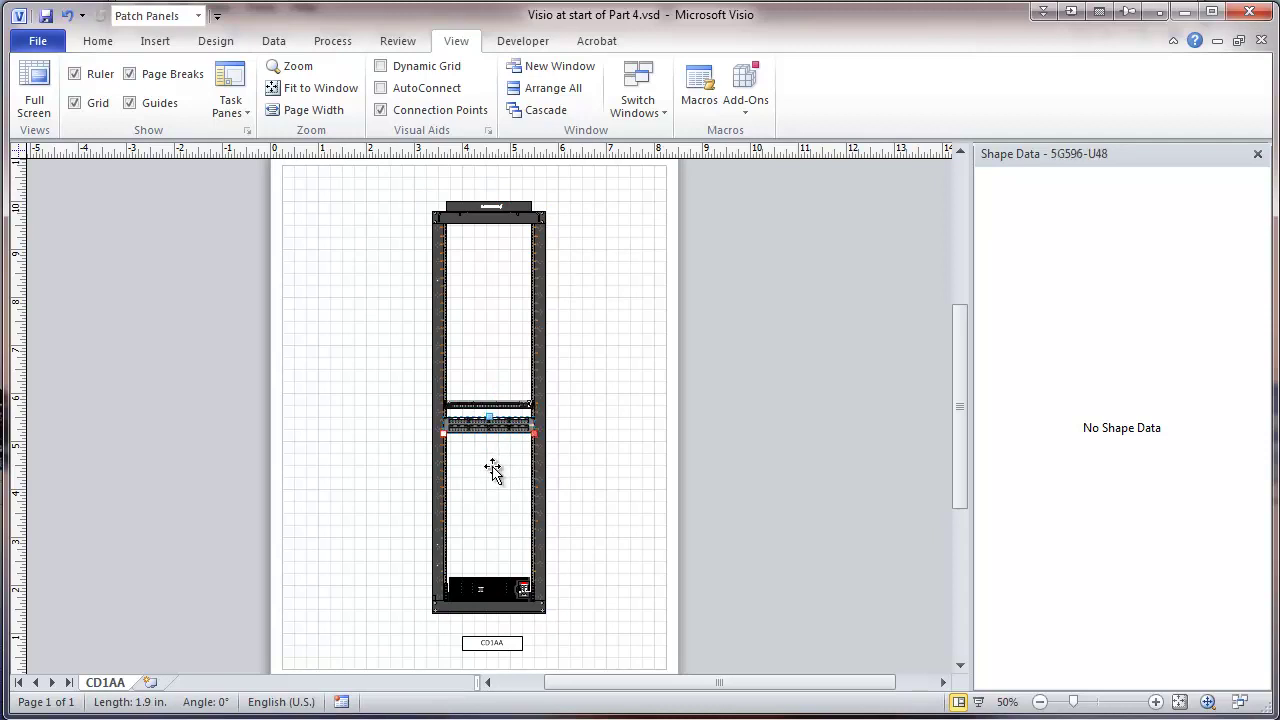
{"action": "left_click", "coordinate": [493, 583]}
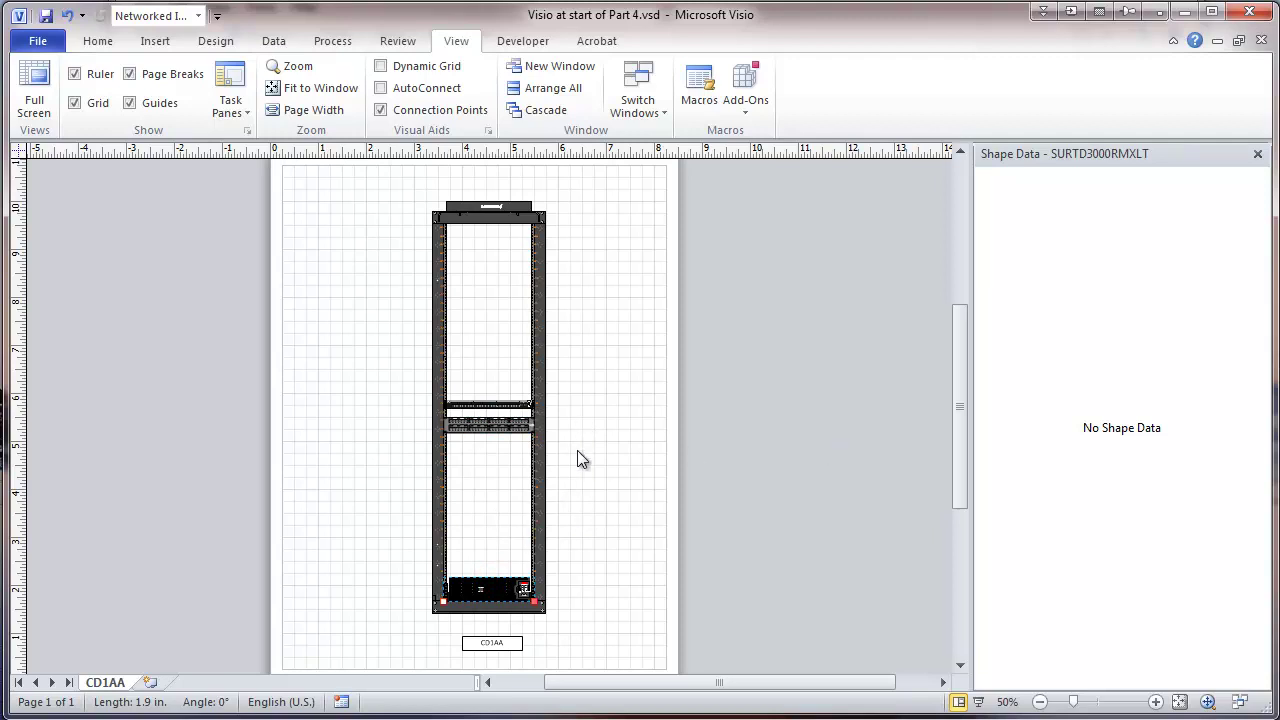
{"action": "left_click", "coordinate": [594, 485]}
Step: Define a shape data field on the rack with both label and name set to Manufacturer
{"action": "left_click", "coordinate": [543, 317]}
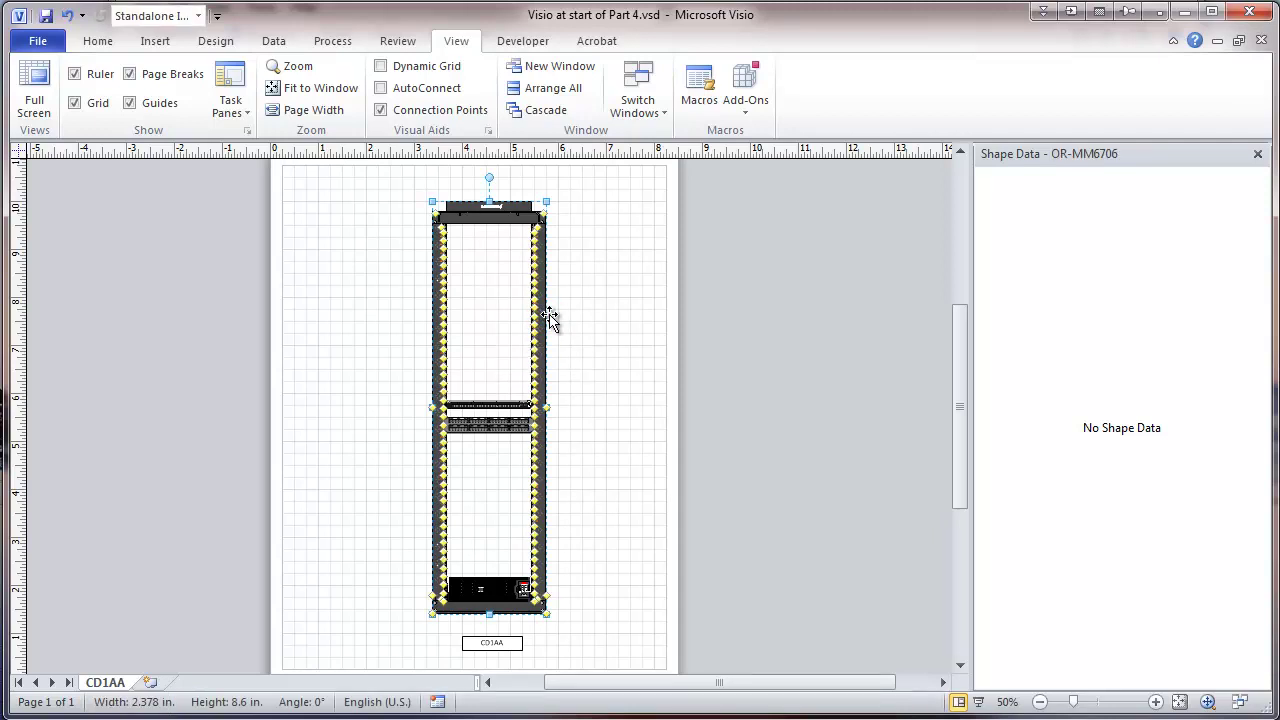
{"action": "mouse_move", "coordinate": [1024, 155]}
{"action": "left_mouse_down"}
{"action": "mouse_move", "coordinate": [1046, 214]}
{"action": "mouse_move", "coordinate": [1036, 157]}
{"action": "left_mouse_up"}
{"action": "right_click", "coordinate": [1036, 157]}
{"action": "left_click", "coordinate": [1072, 238]}
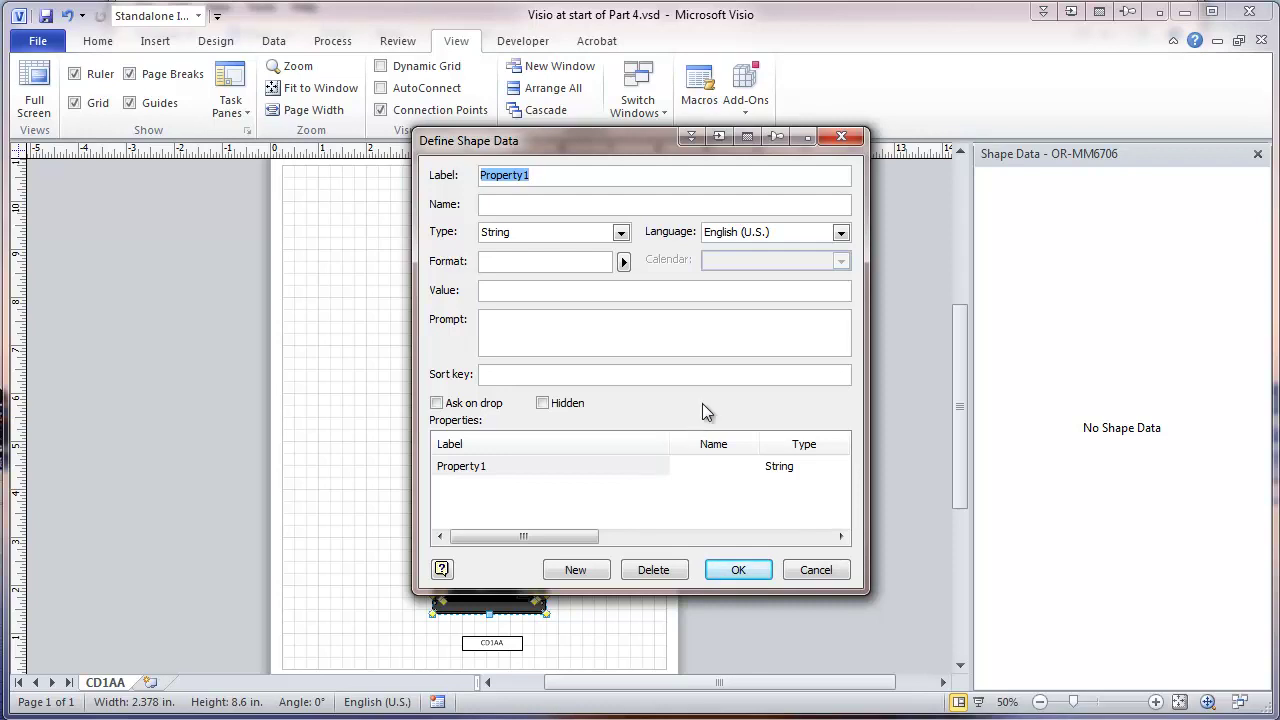
{"action": "double_click", "coordinate": [539, 178]}
{"action": "type", "text": "Man"}
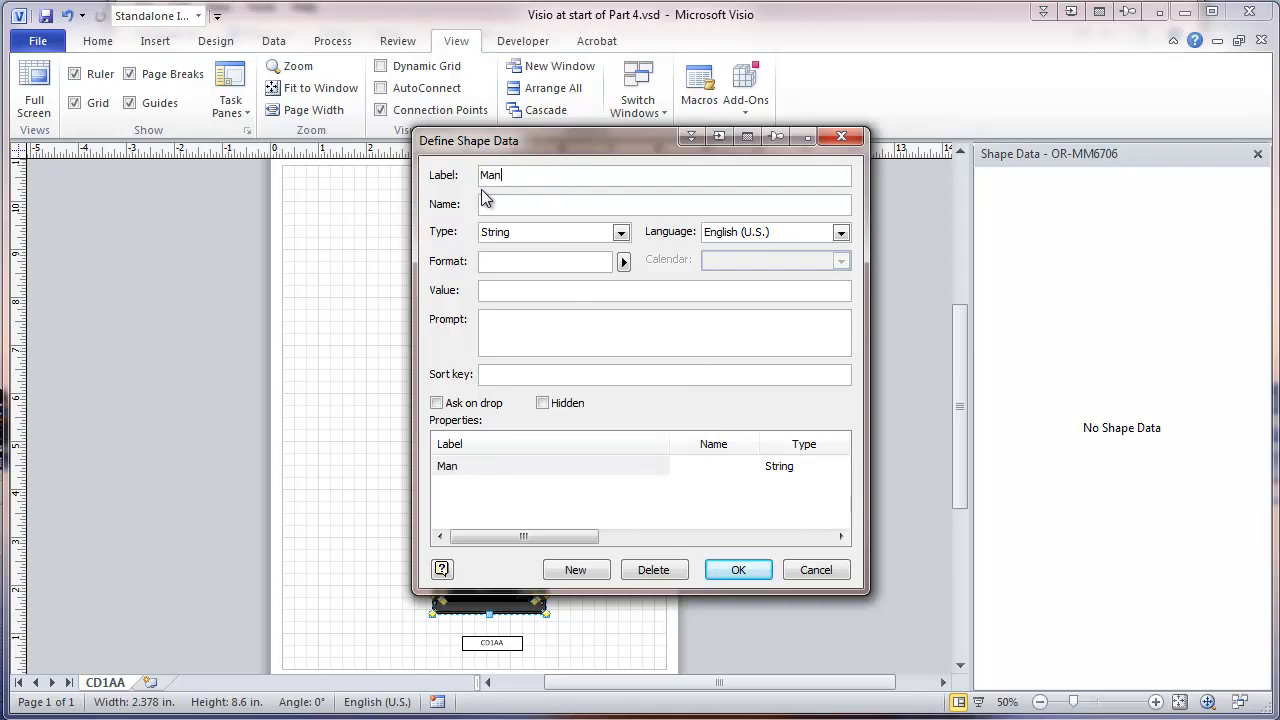
{"action": "type", "text": "ufacturer"}
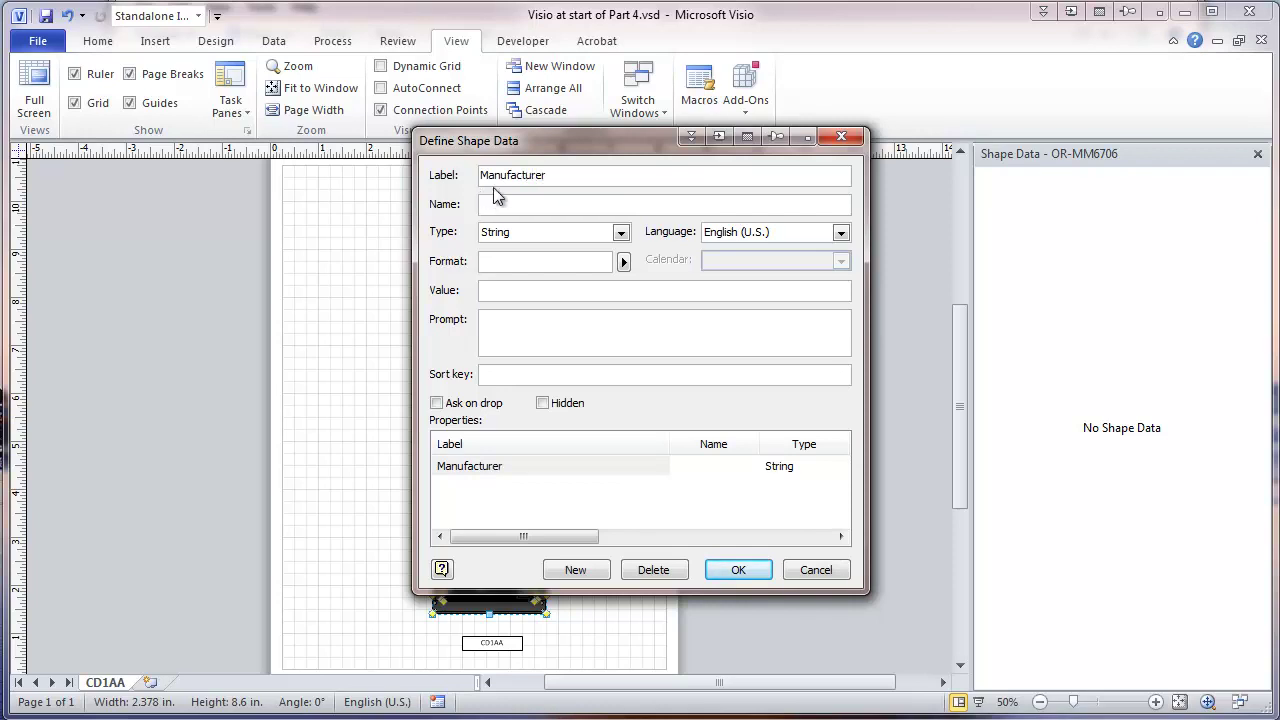
{"action": "left_click", "coordinate": [505, 203]}
{"action": "type", "text": "Manufacturer"}
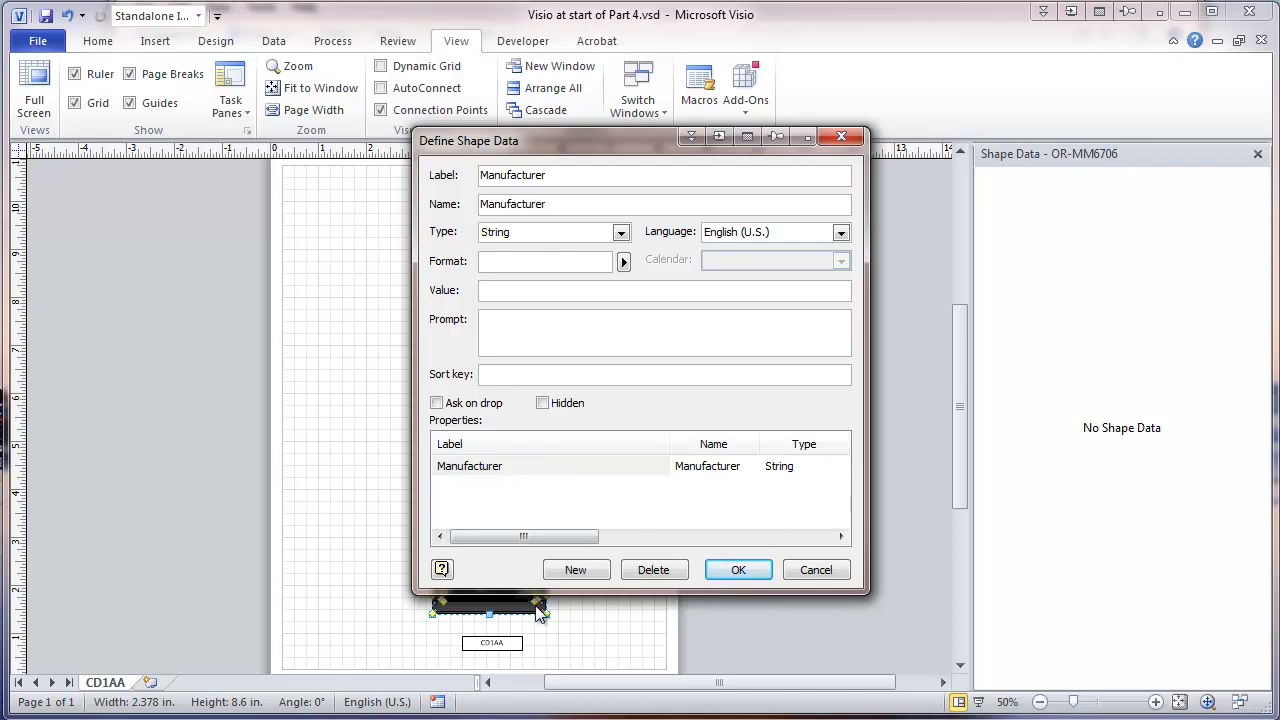
Step: Add a second rack shape data field labelled Product Number with the name Product_Number
{"action": "left_click", "coordinate": [576, 570]}
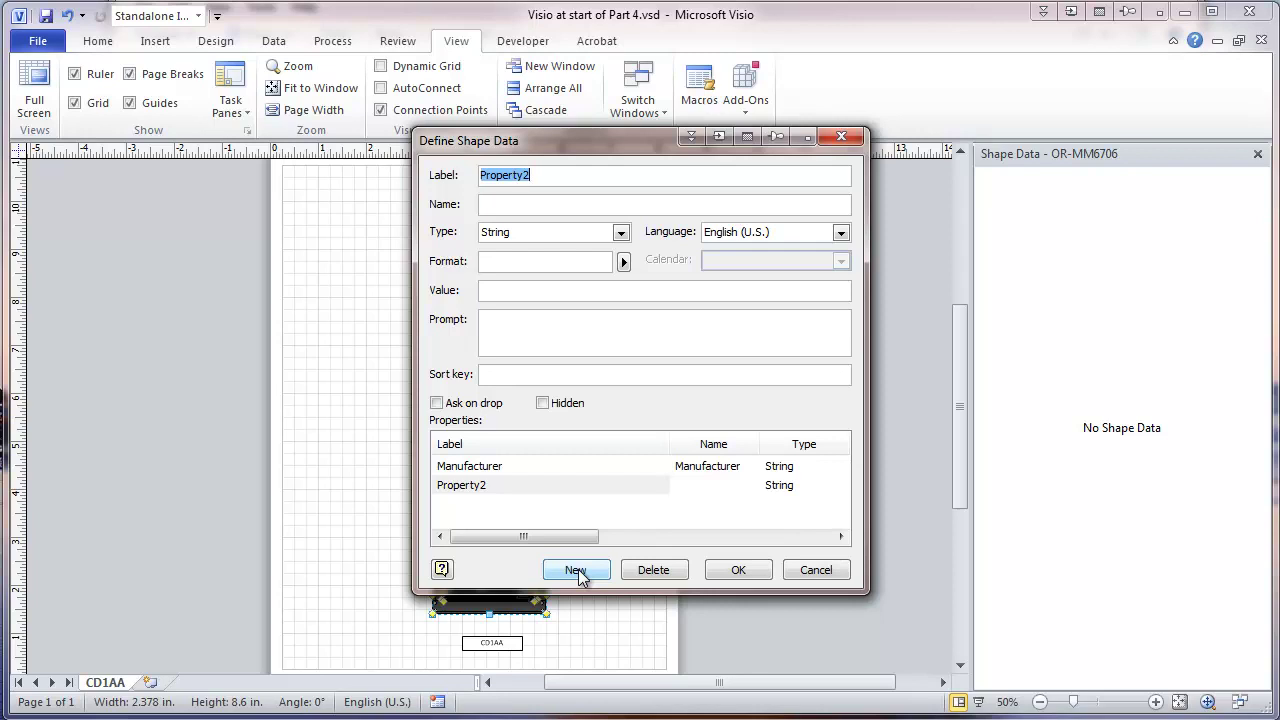
{"action": "type", "text": "Produc"}
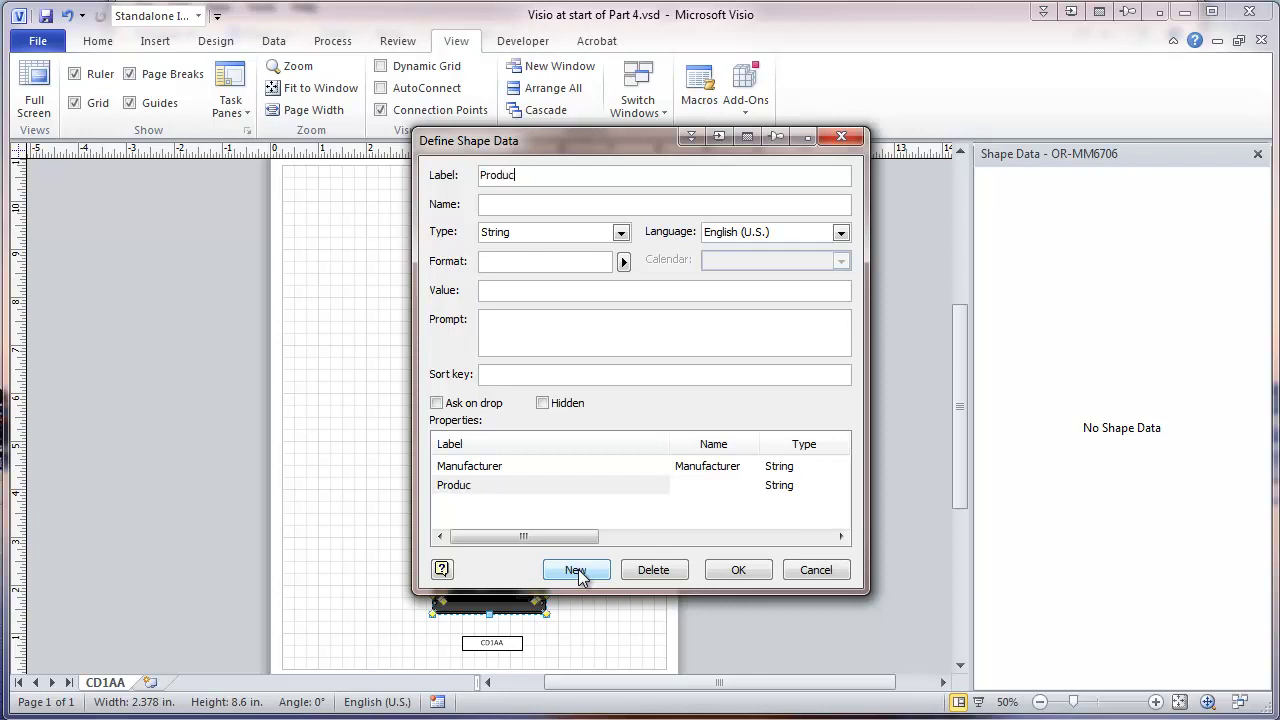
{"action": "type", "text": "t Number"}
{"action": "left_click", "coordinate": [508, 205]}
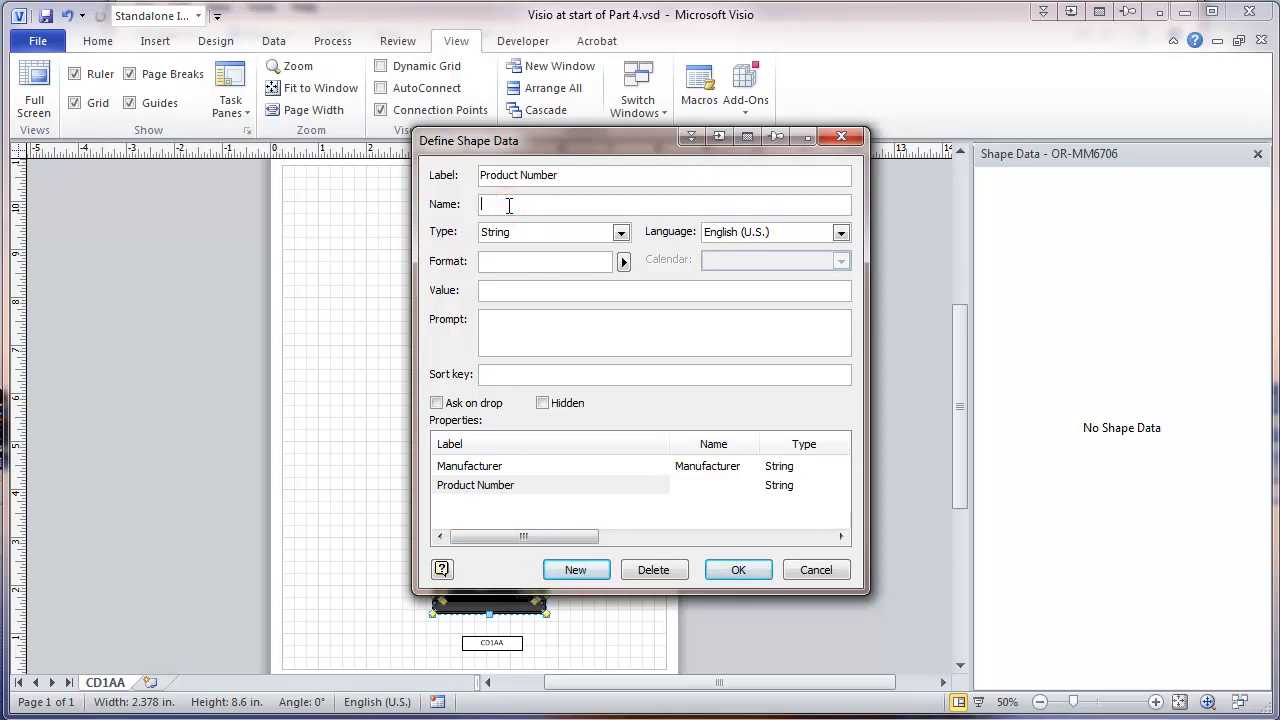
{"action": "type", "text": "Product_Number"}
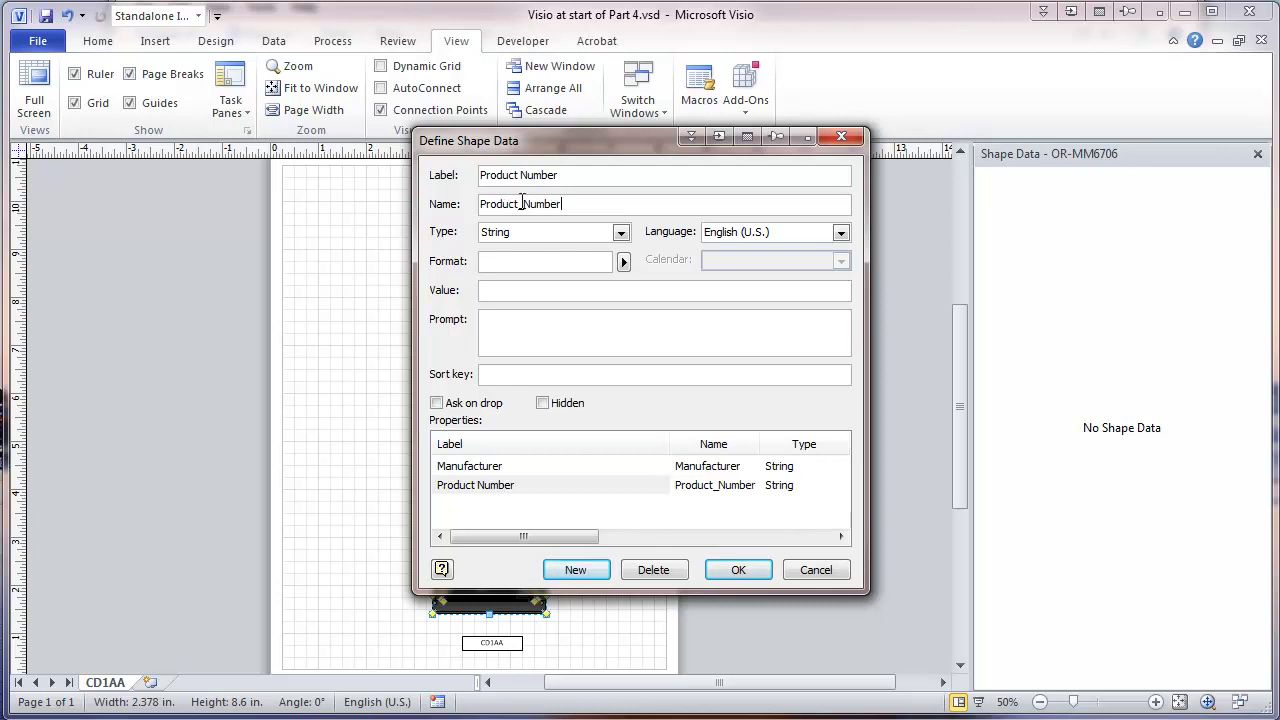
Step: Add a third rack shape data field labelled Product Description with the name Product_Description
{"action": "left_click", "coordinate": [575, 570]}
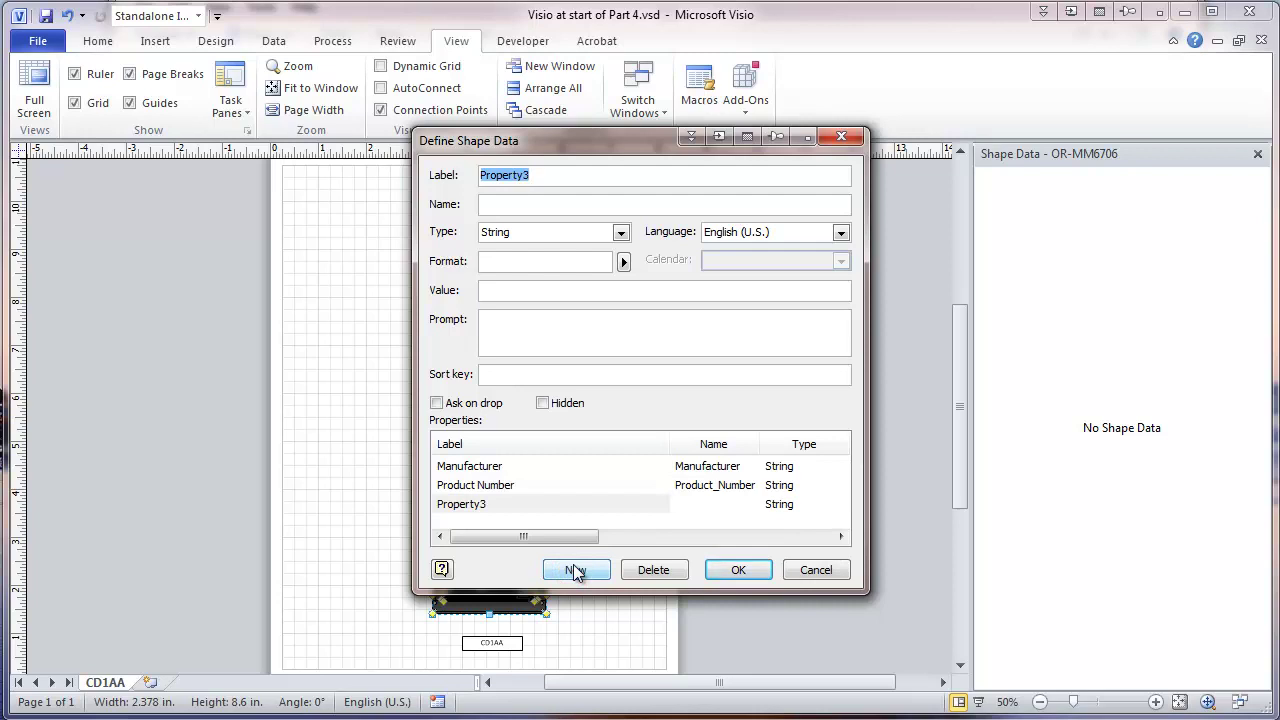
{"action": "type", "text": "Product Description"}
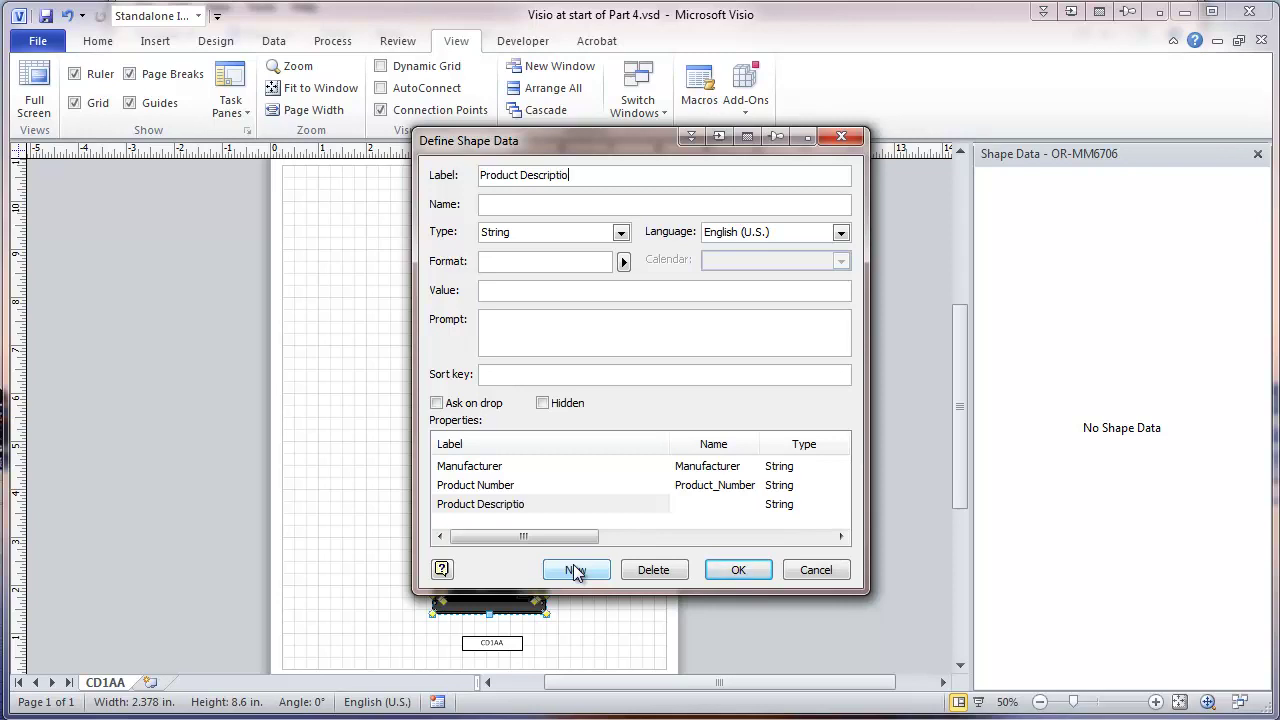
{"action": "left_click", "coordinate": [501, 205]}
{"action": "type", "text": "Product"}
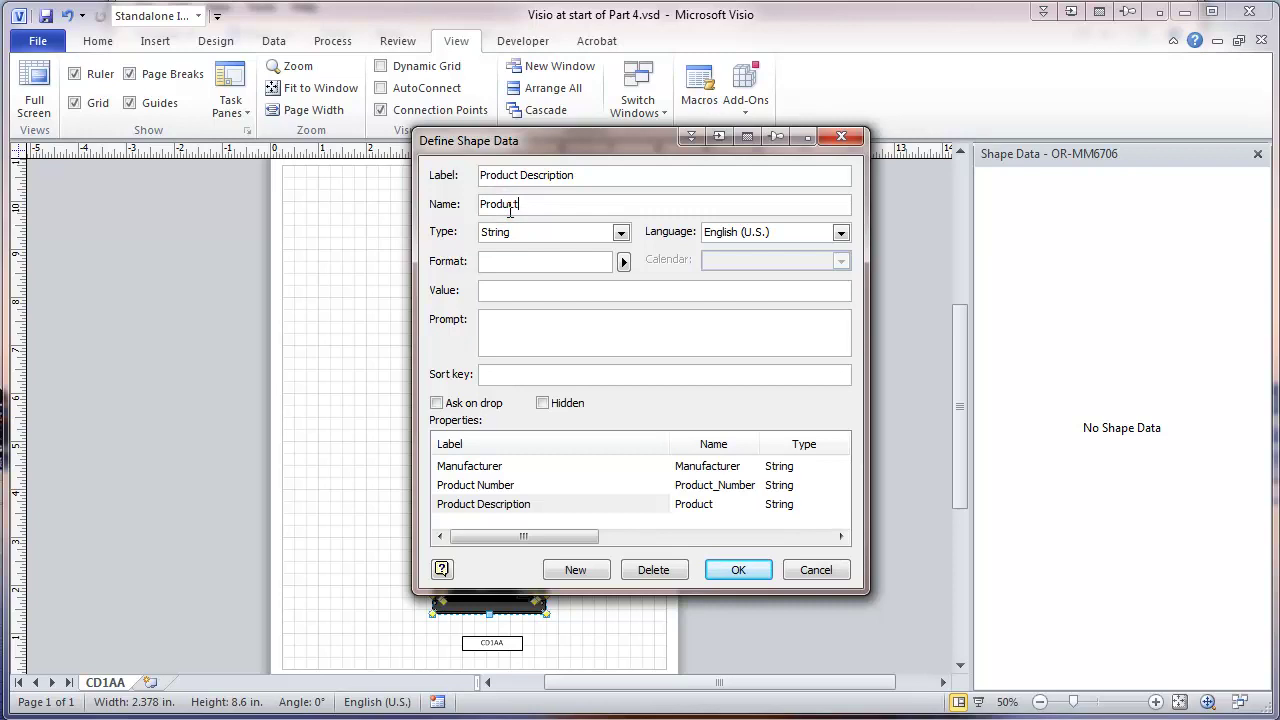
{"action": "type", "text": "_Description"}
Step: Add a fourth field labelled Rack ID with the name Rack_ID and apply the rack's new shape data definitions
{"action": "left_click", "coordinate": [577, 570]}
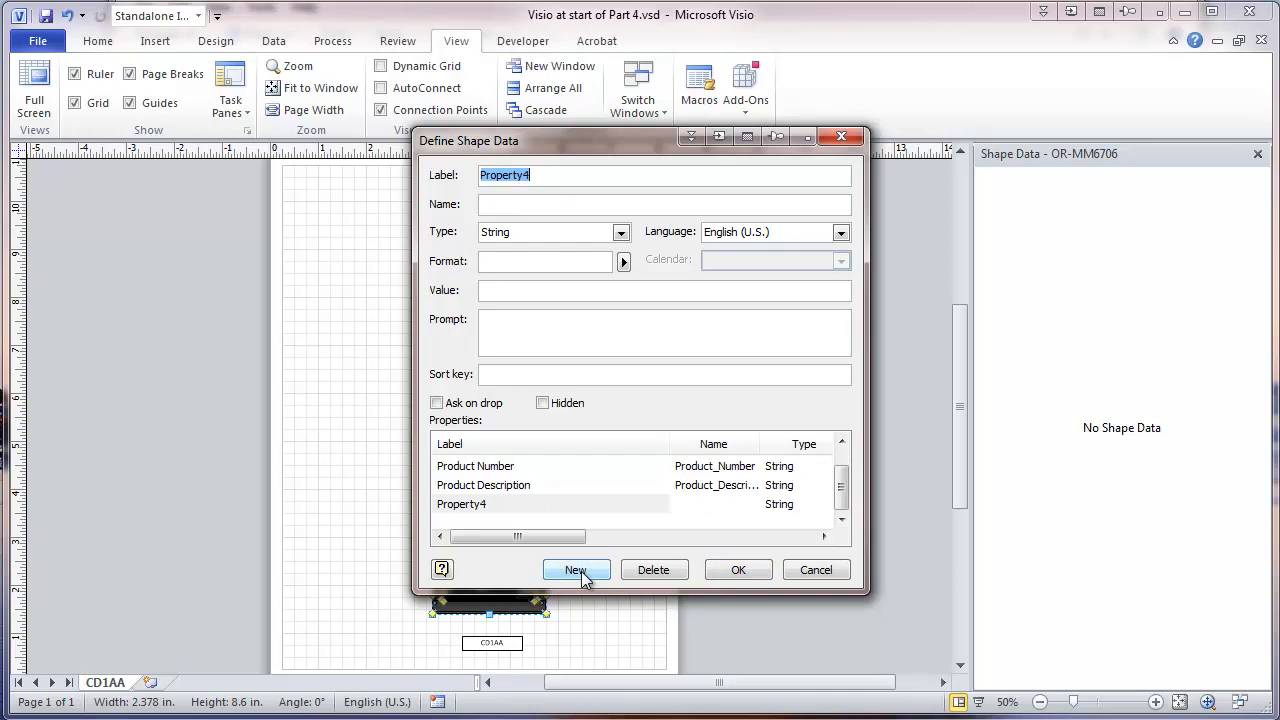
{"action": "type", "text": "Ra"}
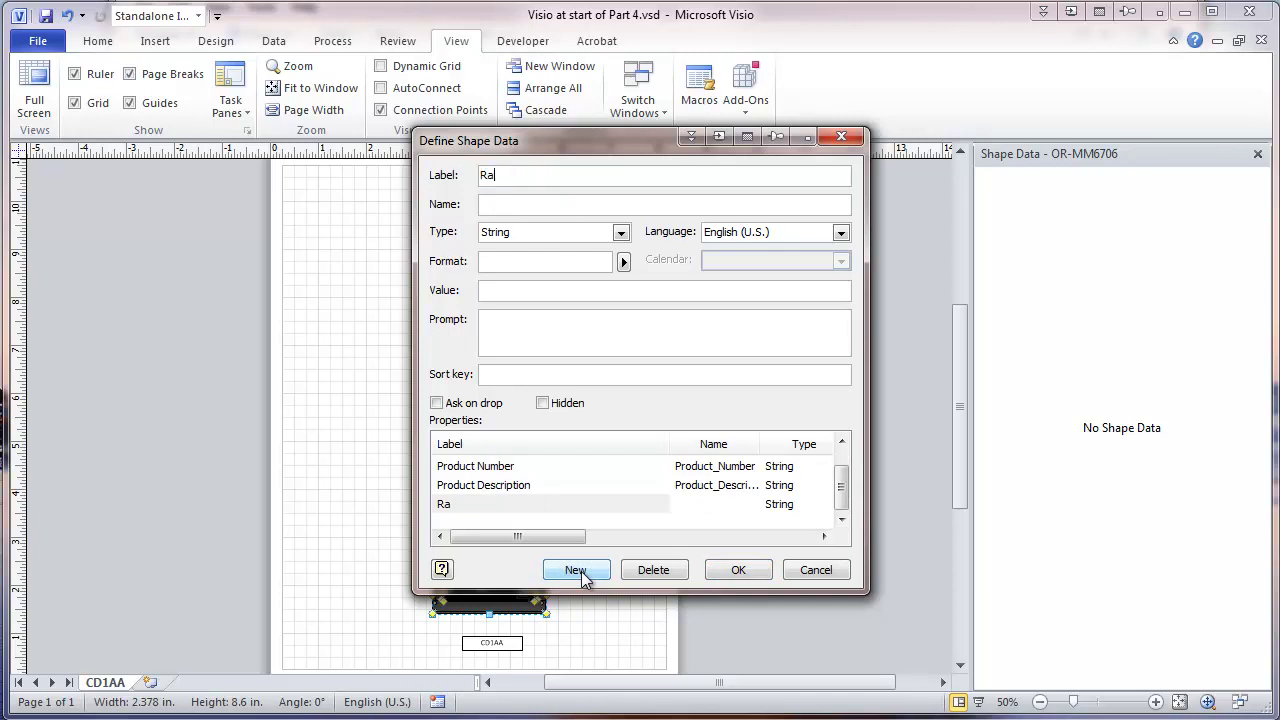
{"action": "type", "text": "ck ID"}
{"action": "left_click", "coordinate": [498, 206]}
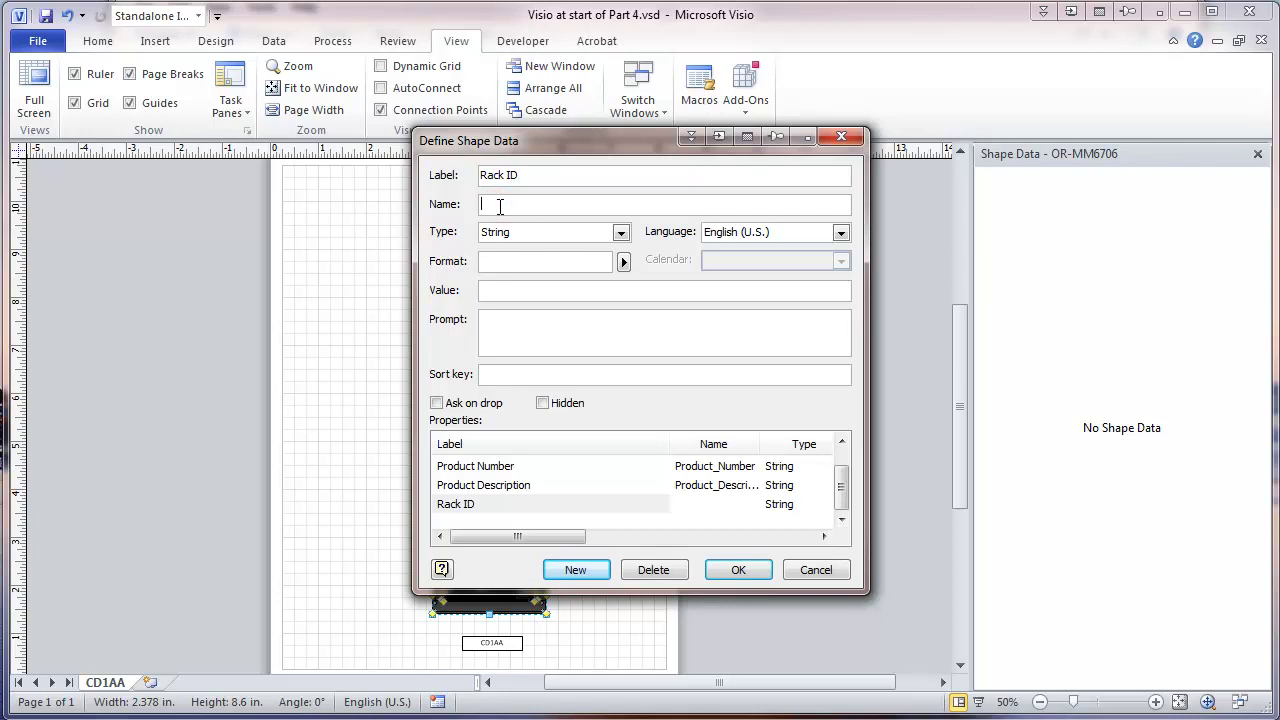
{"action": "type", "text": "Rack_ID"}
{"action": "left_click", "coordinate": [738, 569]}
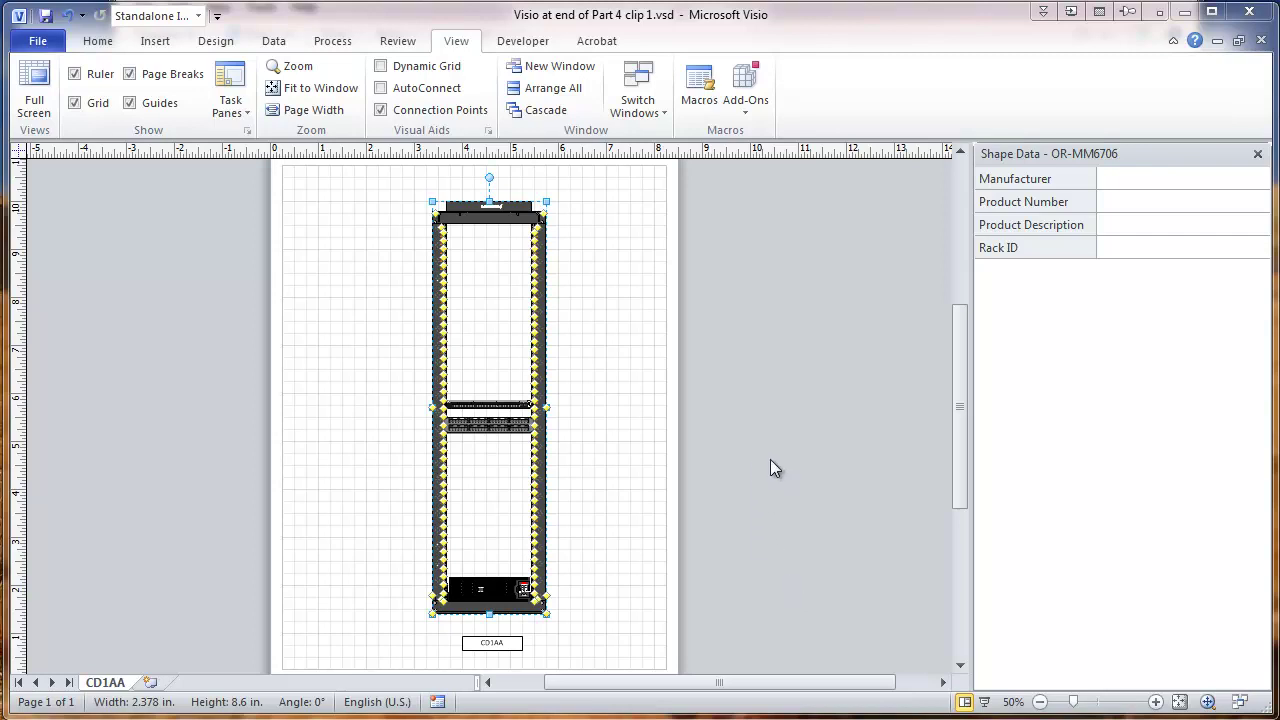
Step: In the rack's ShapeSheet, set the Prop.Rack_ID value to the formula =PAGENAME() and close the ShapeSheet
{"action": "right_click", "coordinate": [546, 266]}
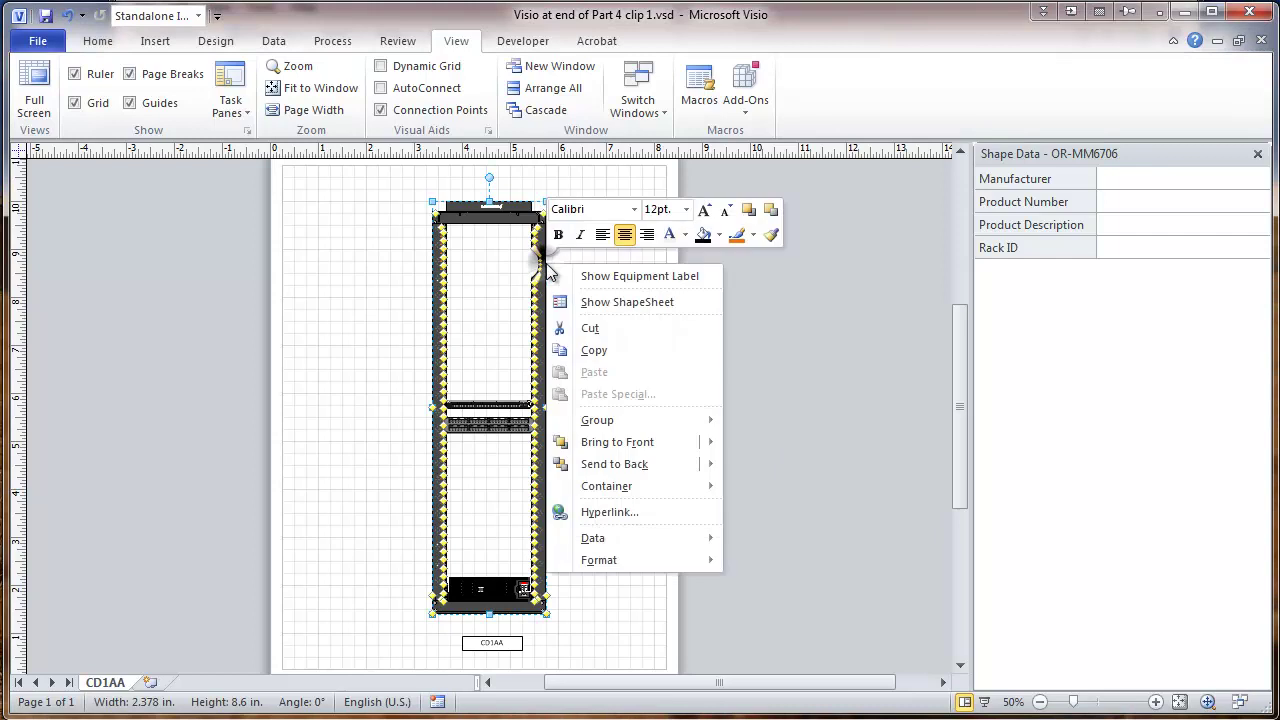
{"action": "left_click", "coordinate": [604, 301]}
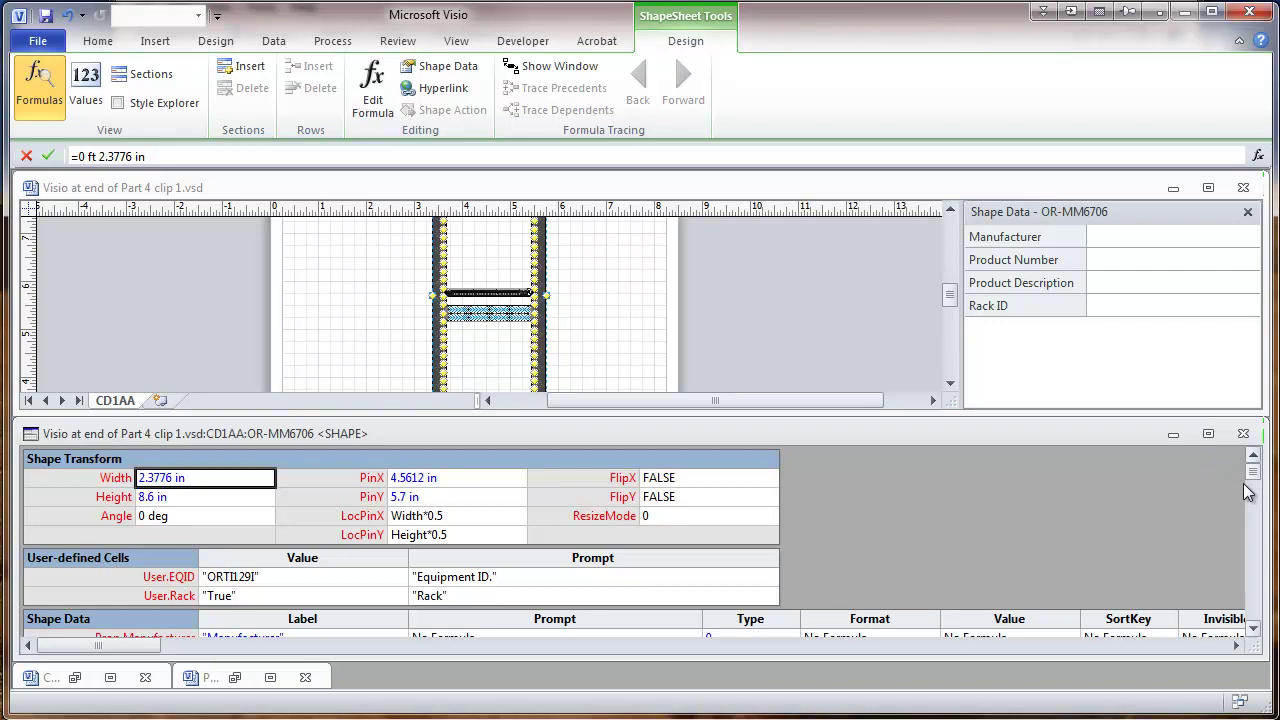
{"action": "left_click", "coordinate": [1253, 474]}
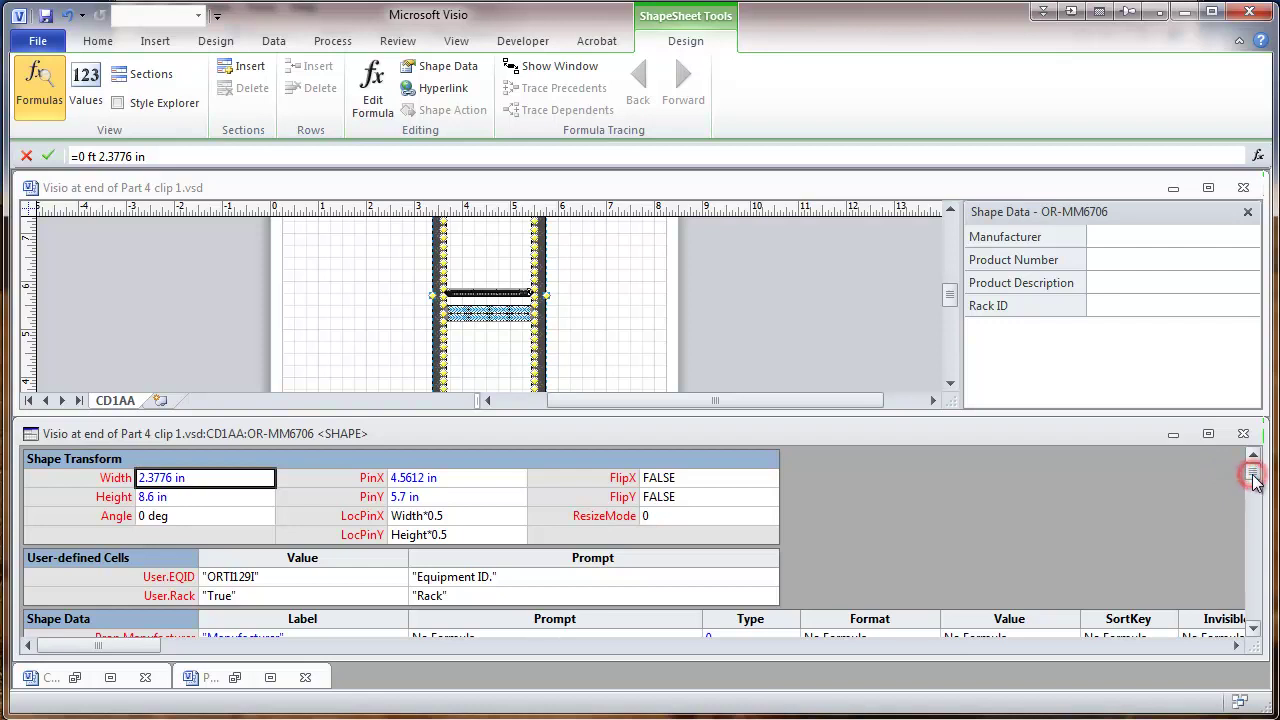
{"action": "left_click_drag", "start_coordinate": [1253, 474], "coordinate": [1229, 488]}
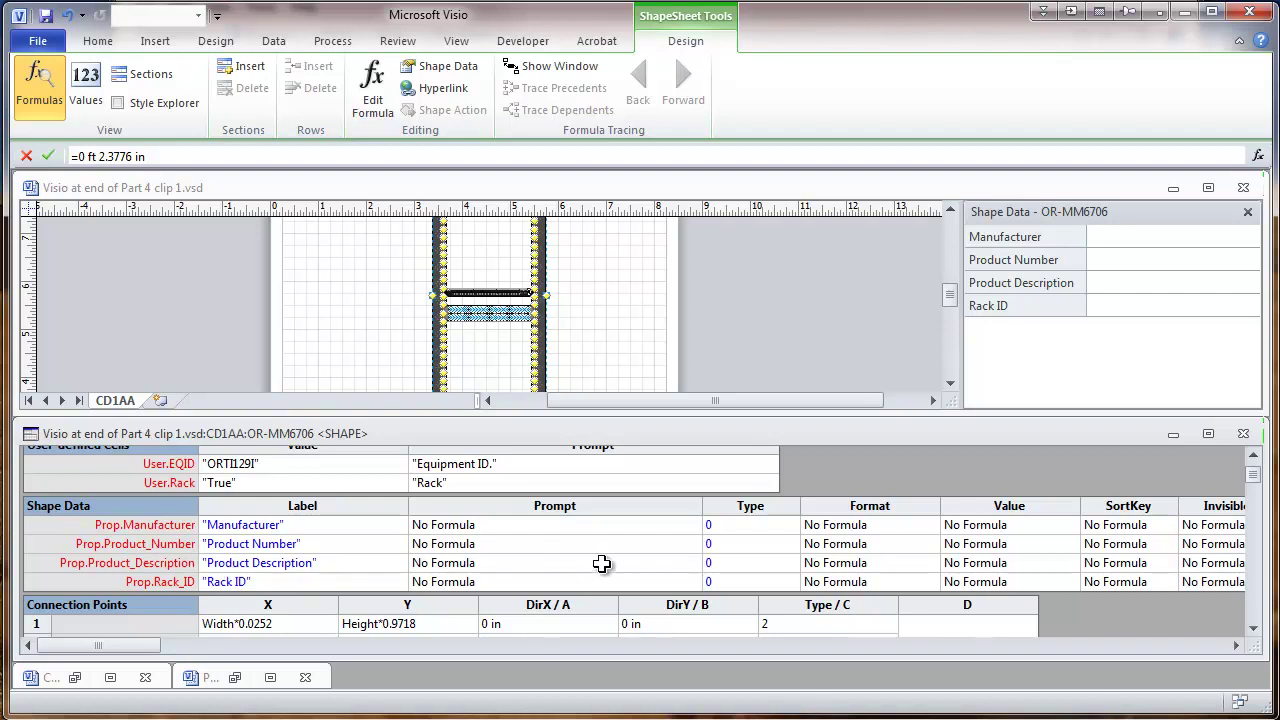
{"action": "left_click", "coordinate": [974, 583]}
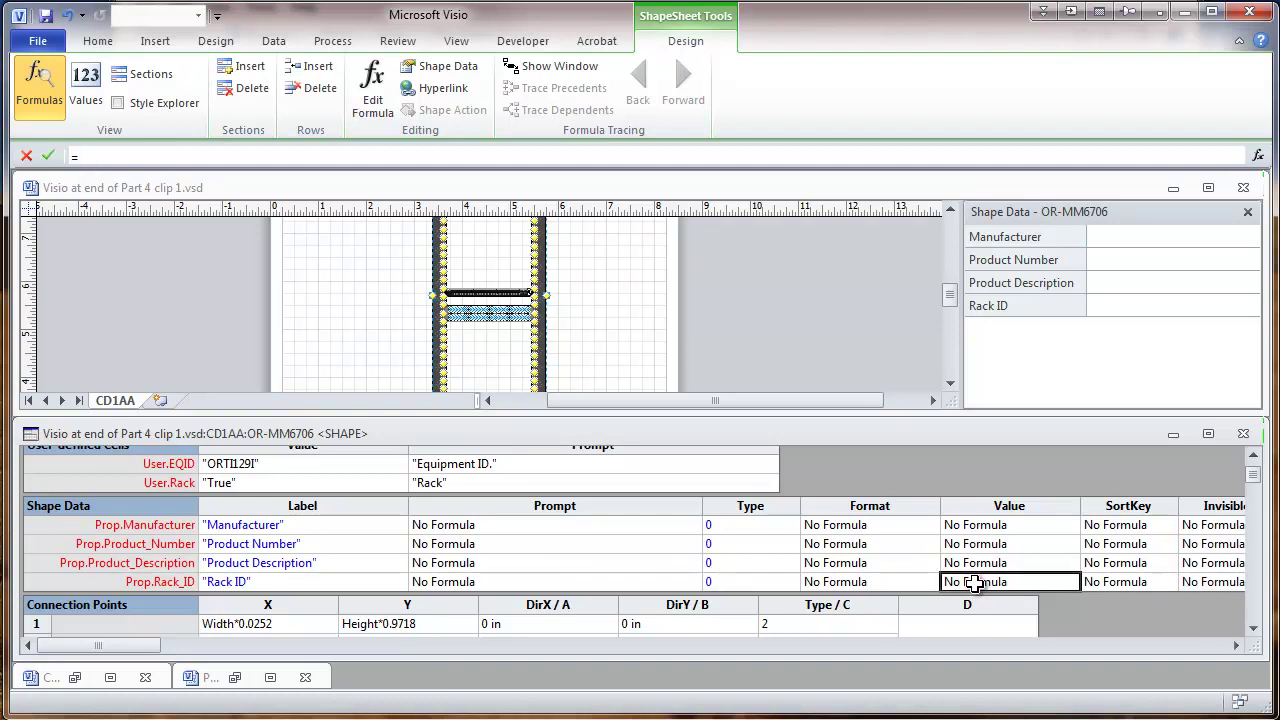
{"action": "left_click", "coordinate": [974, 583]}
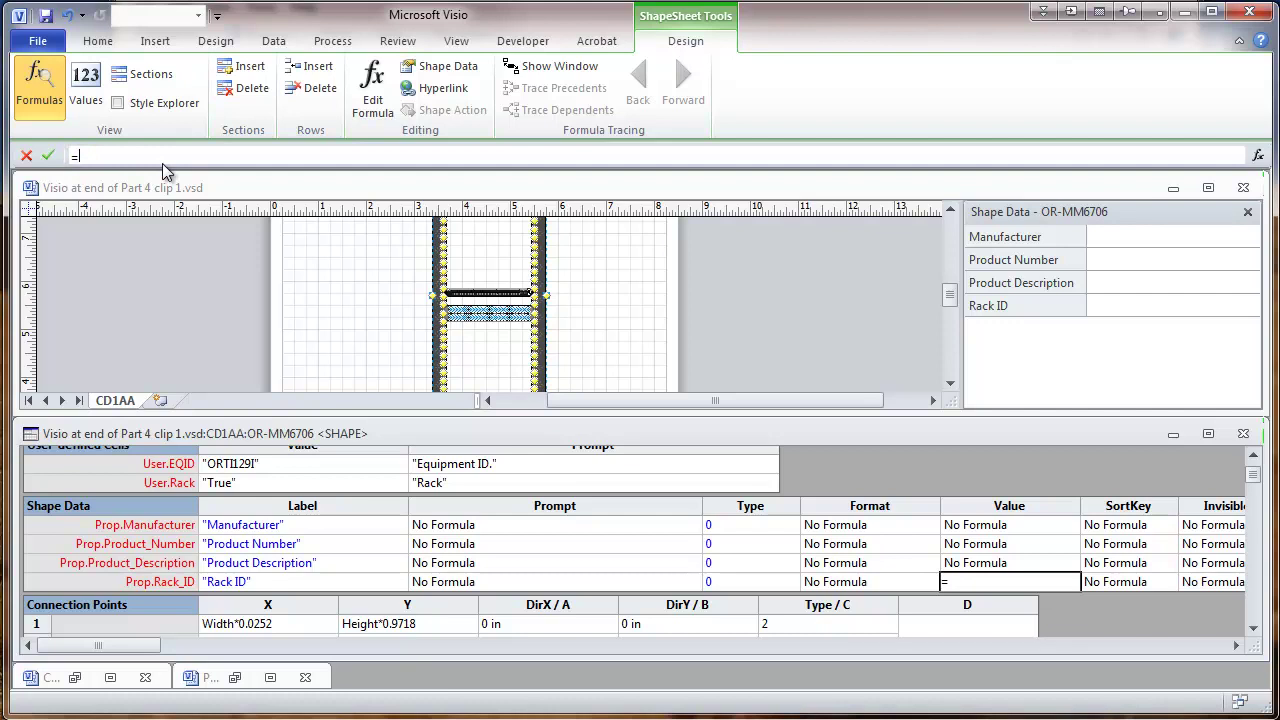
{"action": "type", "text": "pag"}
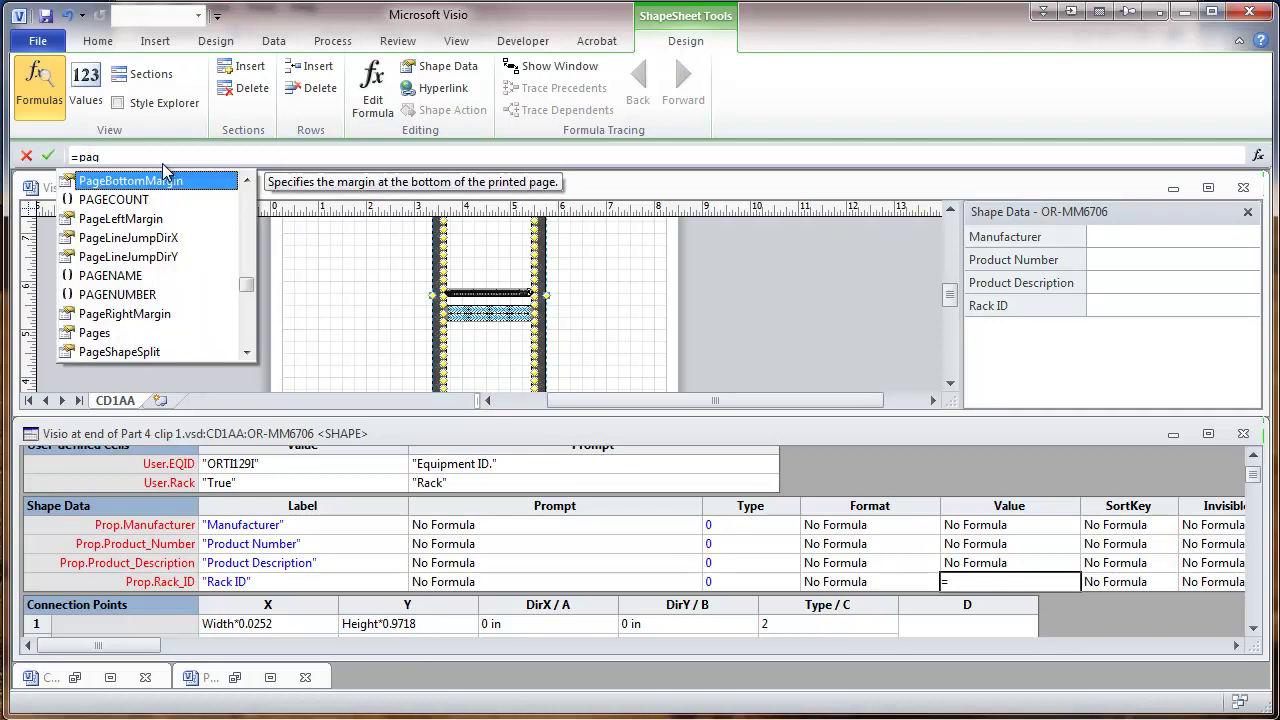
{"action": "type", "text": "enam"}
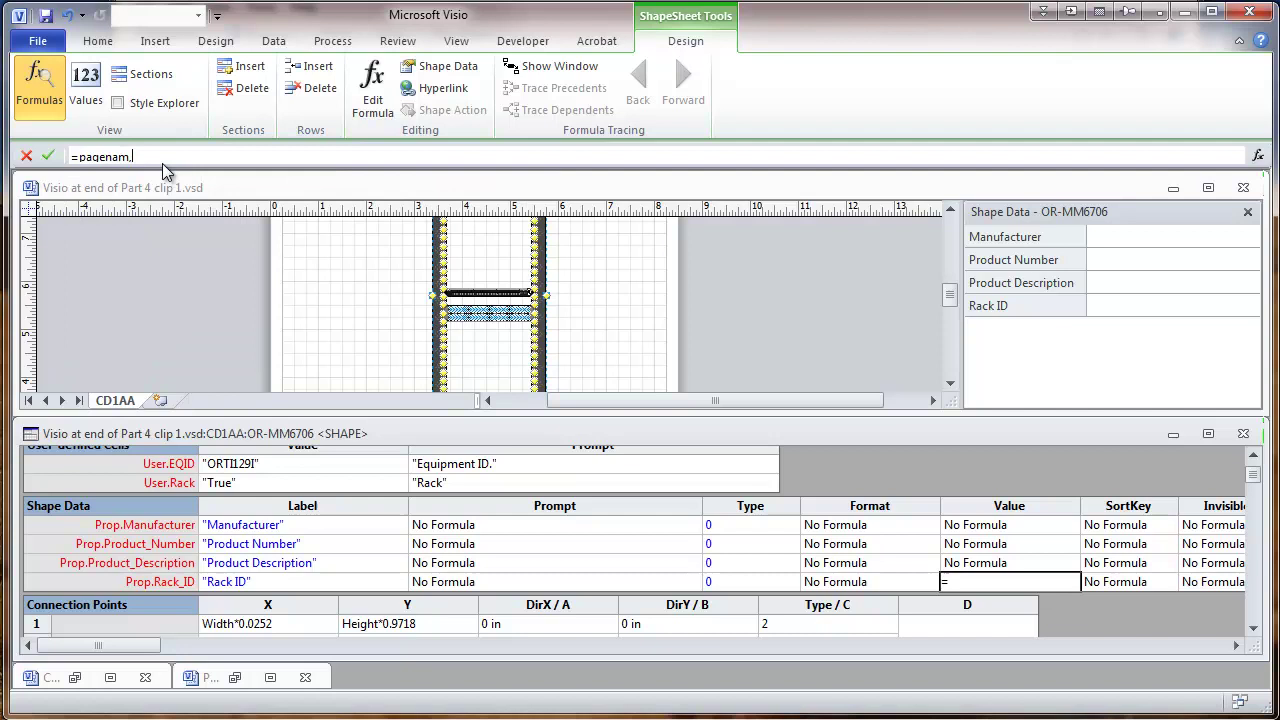
{"action": "type", "text": "e"}
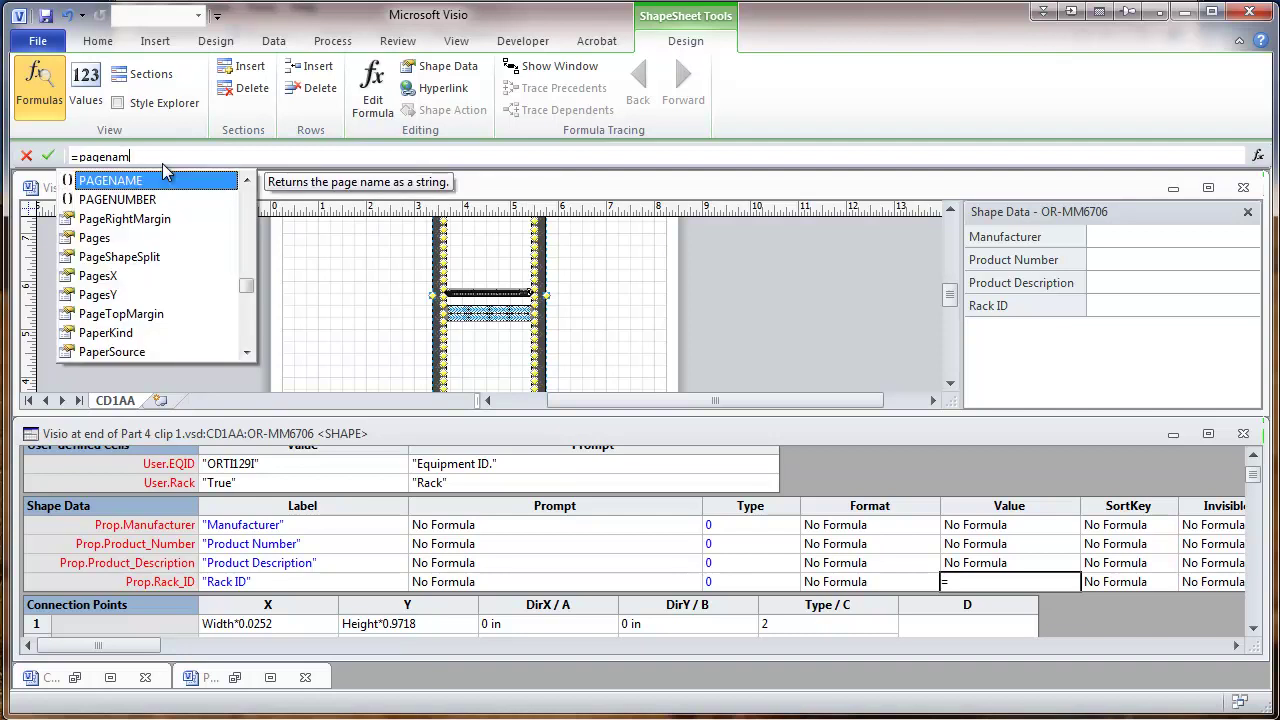
{"action": "double_click", "coordinate": [111, 183]}
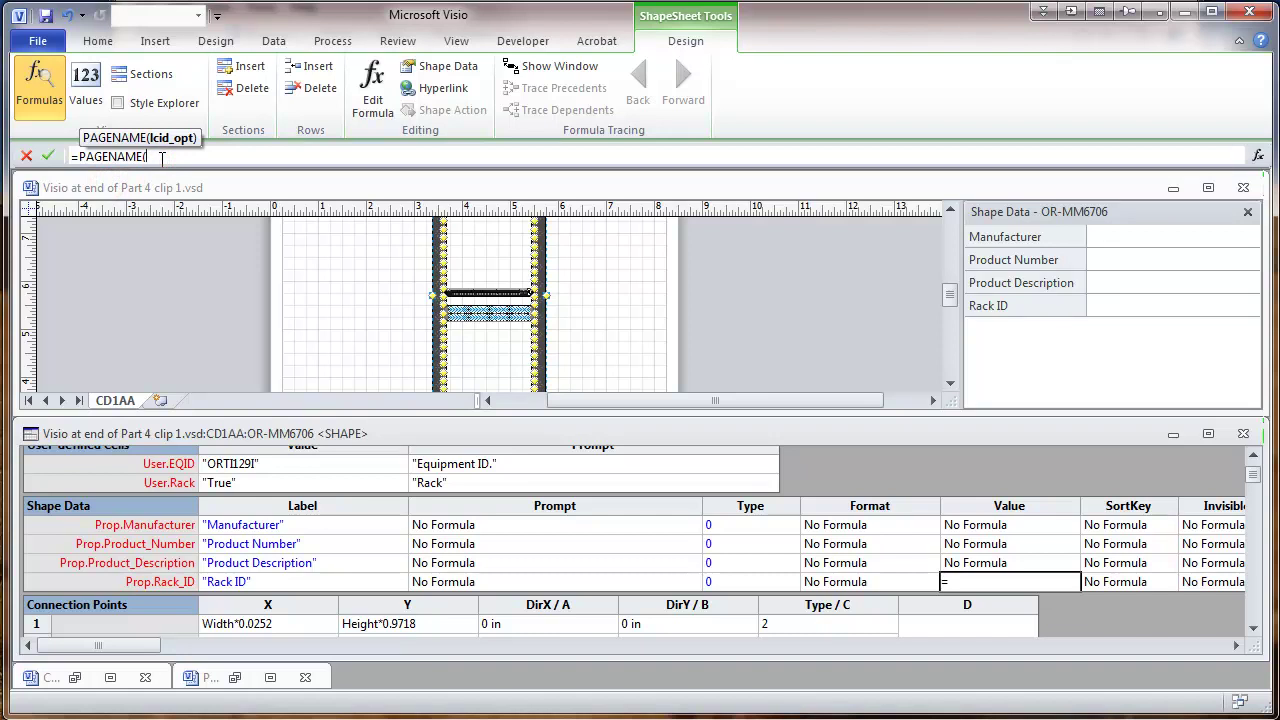
{"action": "type", "text": ")"}
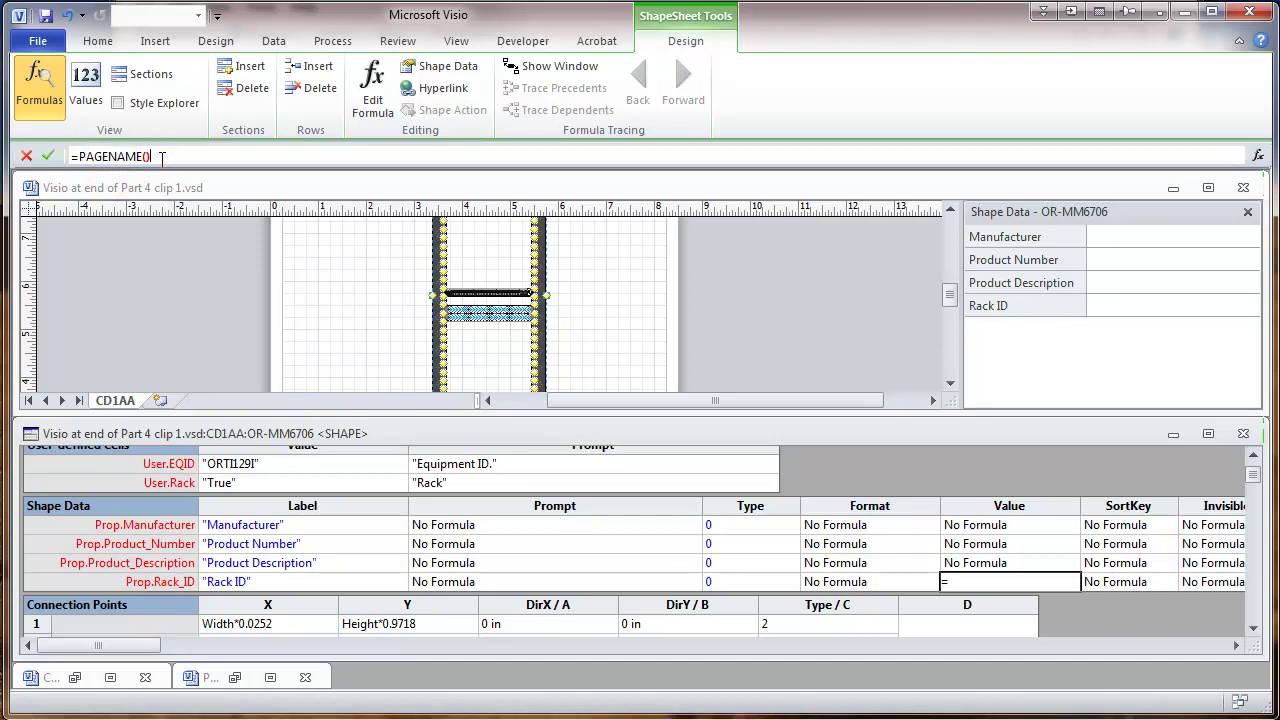
{"action": "left_click", "coordinate": [47, 157]}
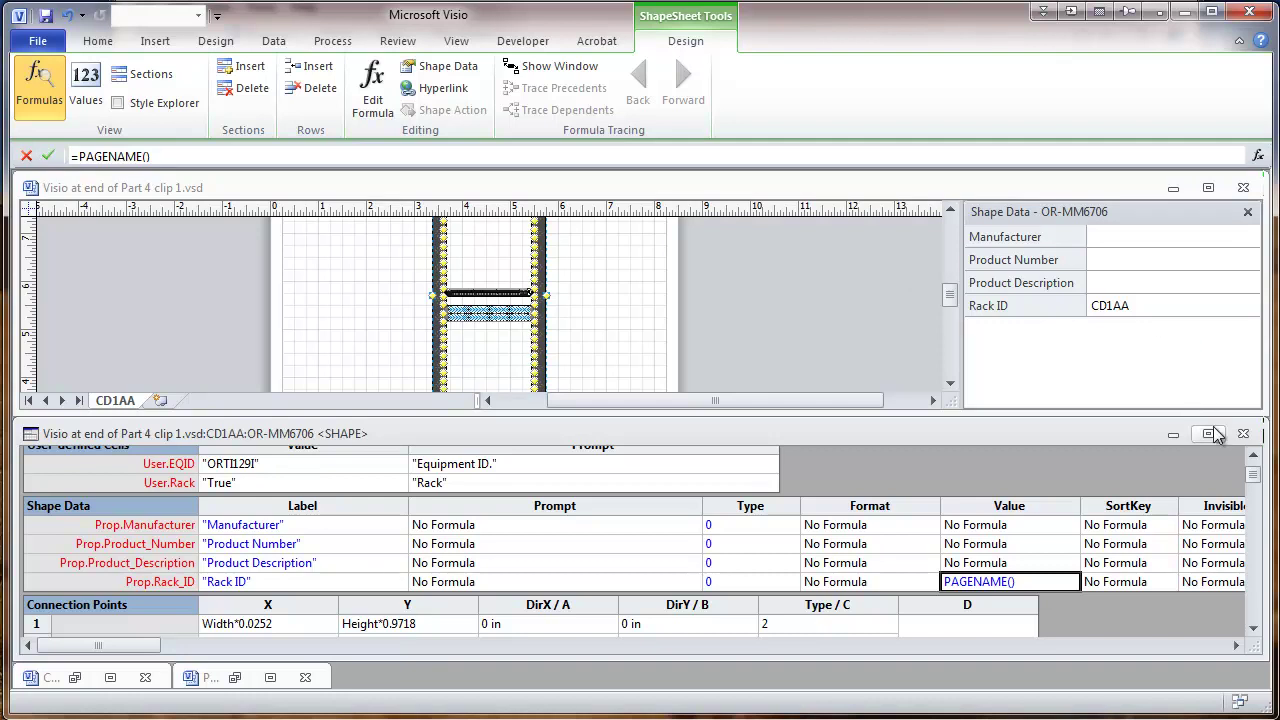
{"action": "left_click", "coordinate": [1244, 434]}
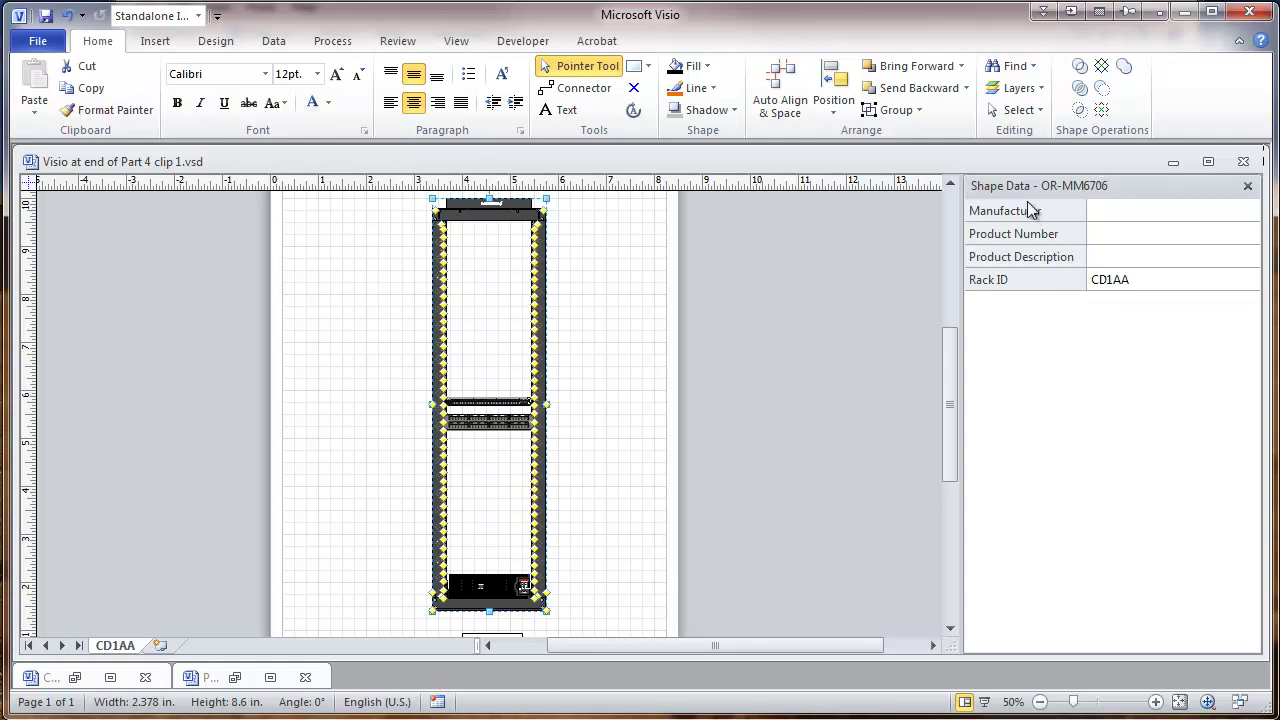
Step: Create a shape data set named All Equipment from the selected rack shape and close the shape data sets window
{"action": "right_click", "coordinate": [987, 187]}
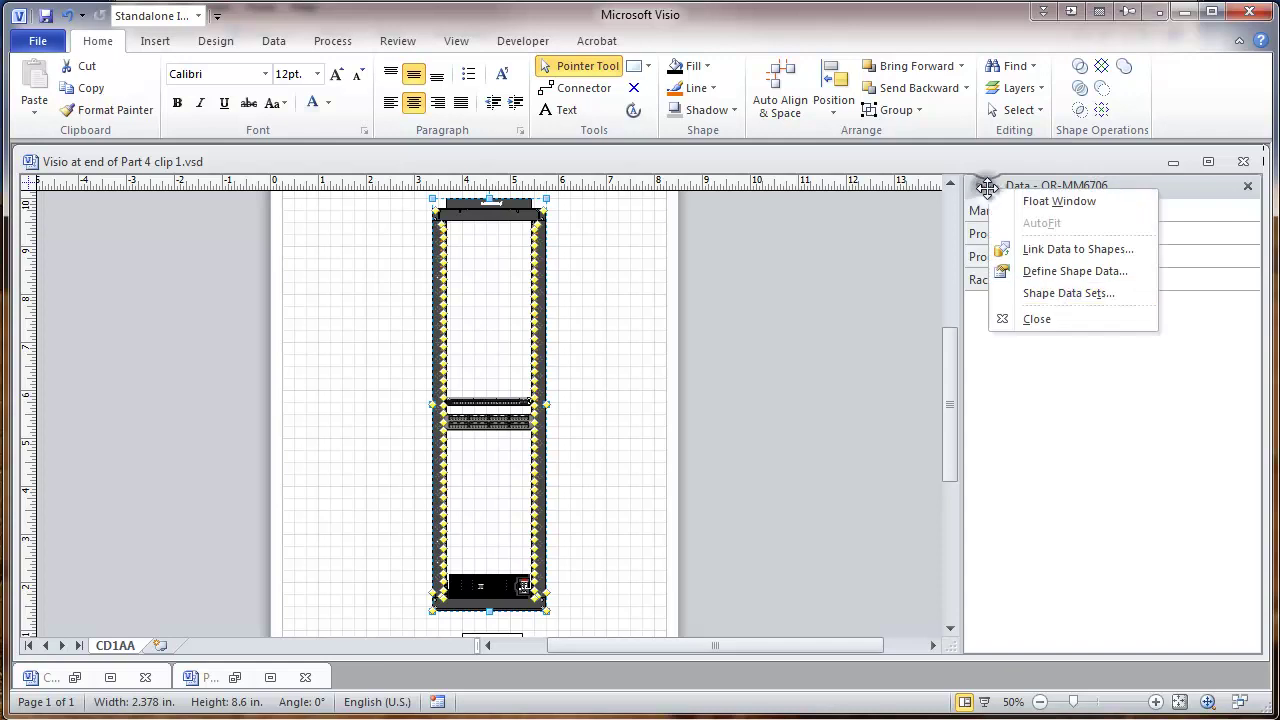
{"action": "left_click", "coordinate": [1055, 293]}
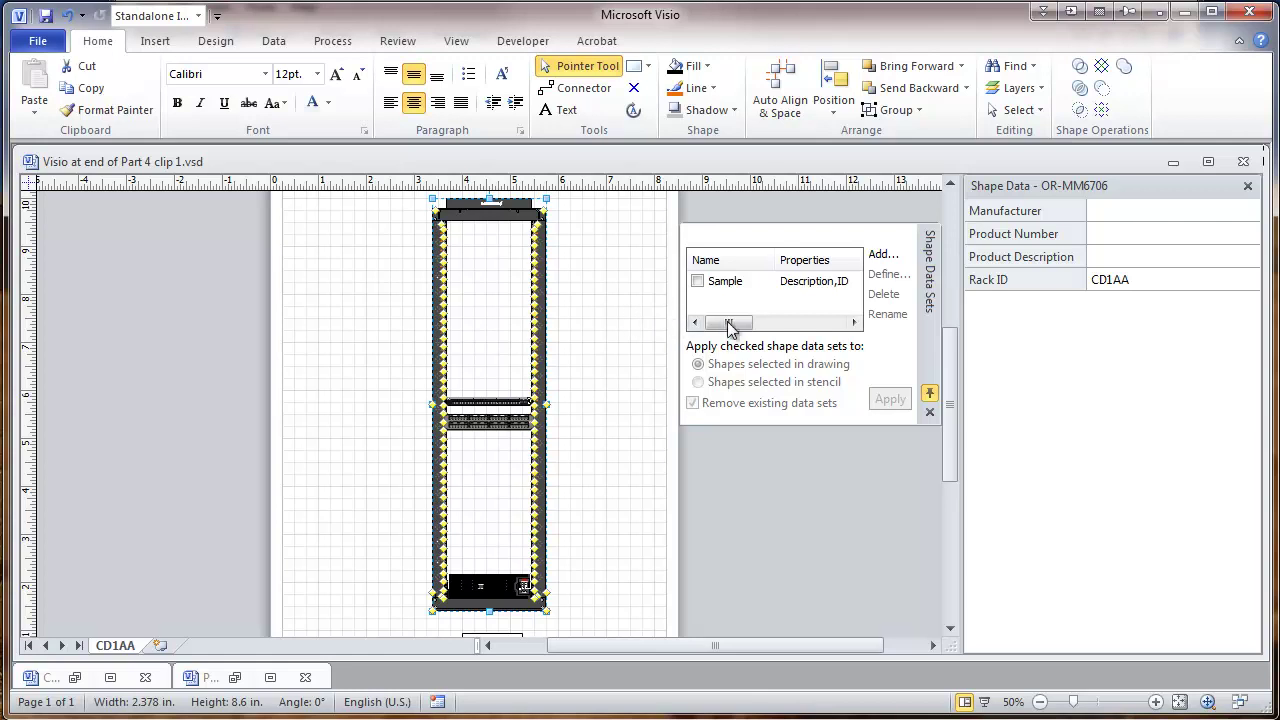
{"action": "left_click", "coordinate": [882, 258]}
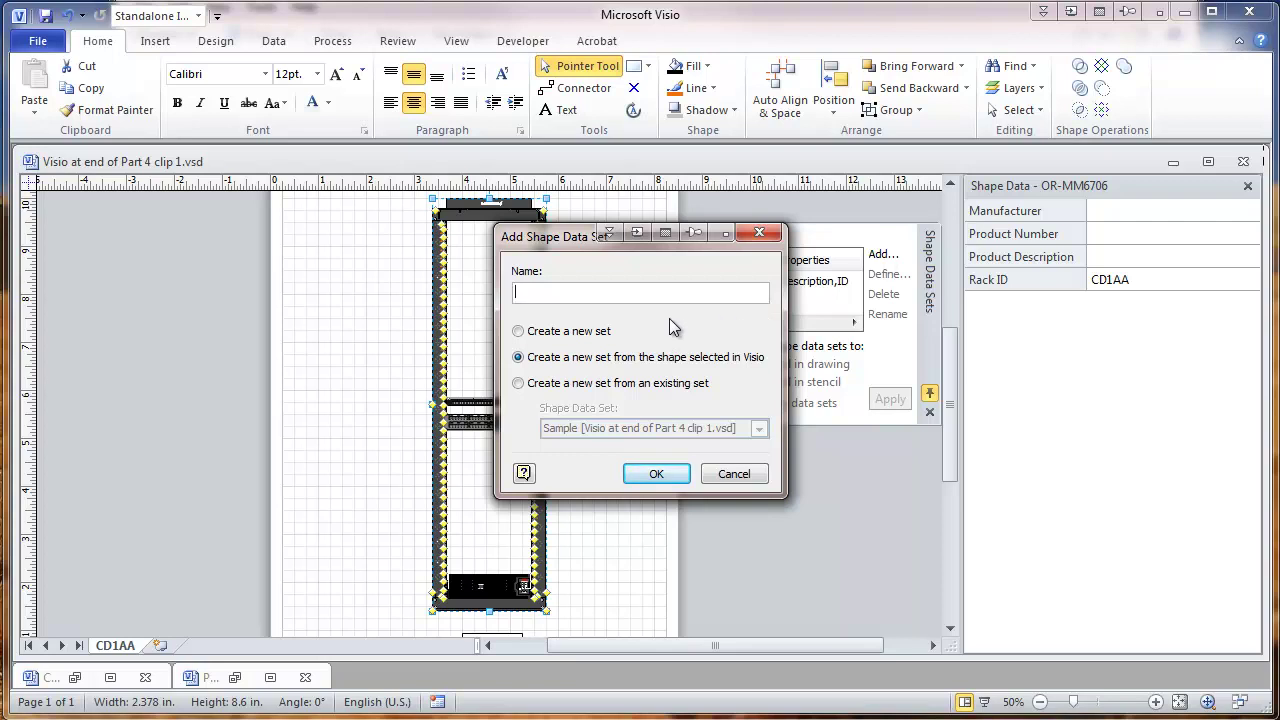
{"action": "type", "text": "All Equipmednt"}
{"action": "key", "text": "BackSpace"}
{"action": "key", "text": "BackSpace"}
{"action": "key", "text": "BackSpace"}
{"action": "type", "text": "nt"}
{"action": "left_click", "coordinate": [652, 476]}
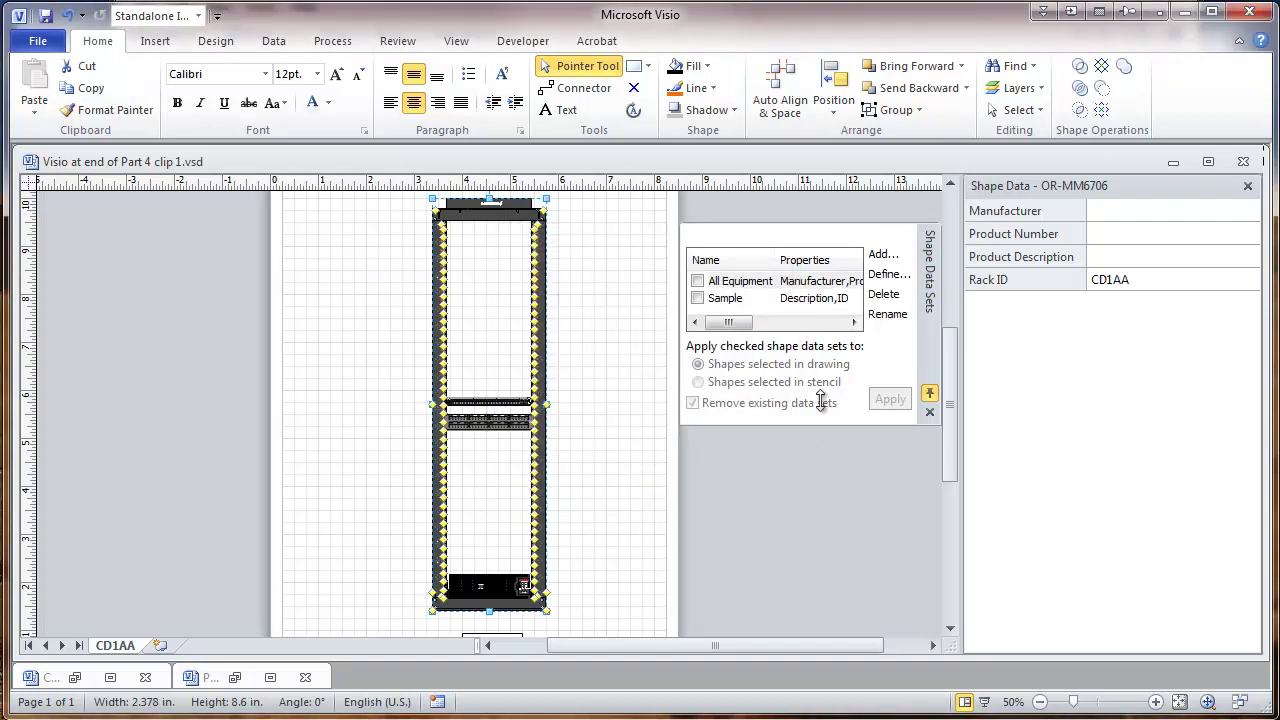
{"action": "left_click", "coordinate": [930, 413]}
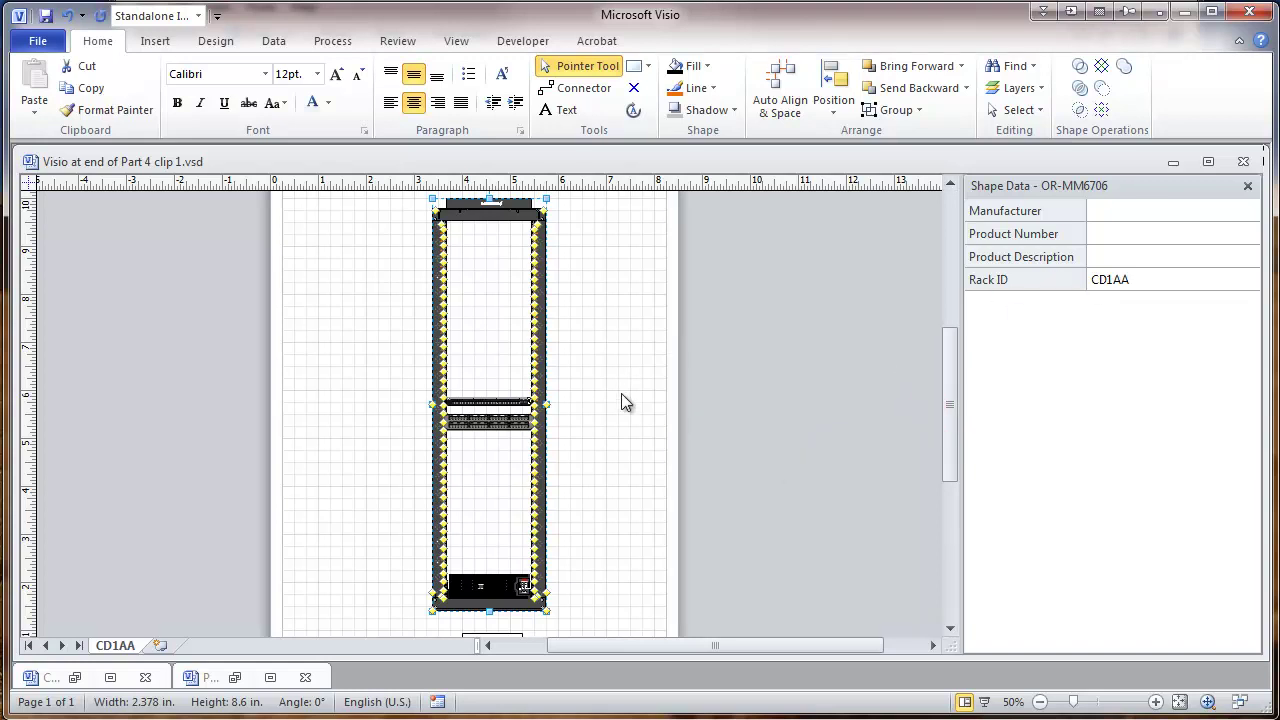
Step: Apply the All Equipment shape data set to the lower patch panel in the middle of the rack, removing existing data sets
{"action": "left_click", "coordinate": [474, 430]}
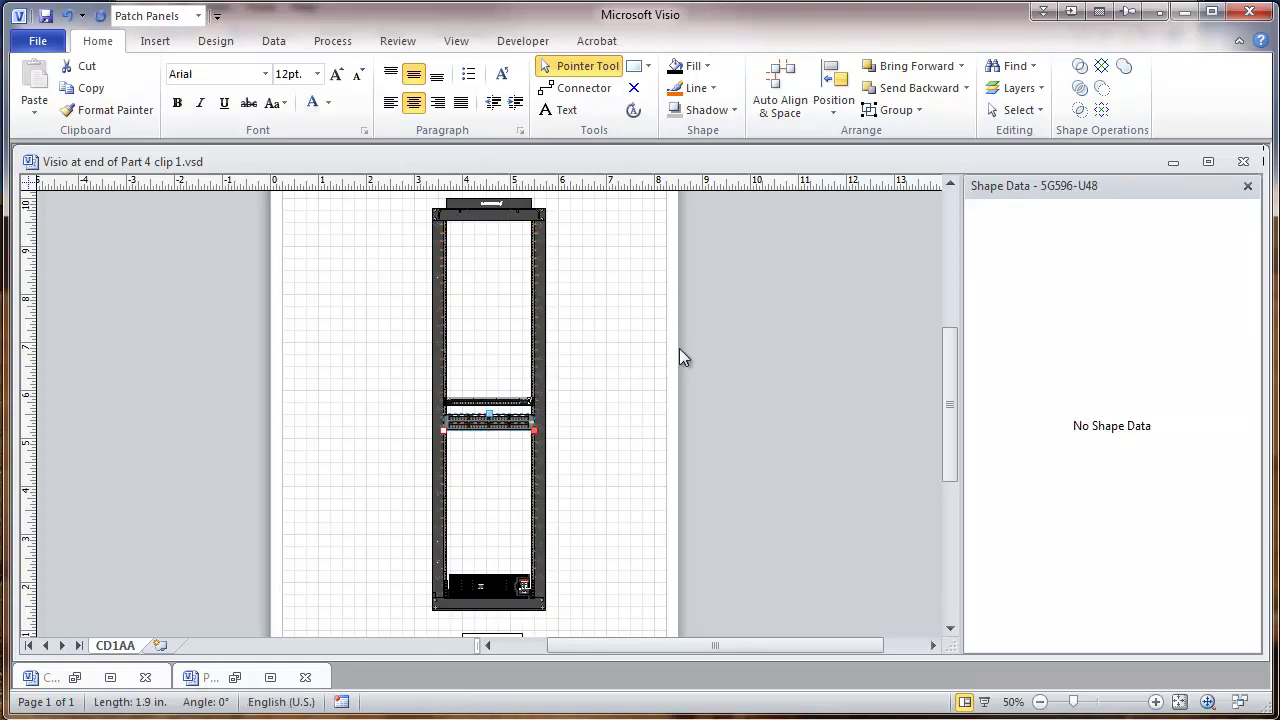
{"action": "right_click", "coordinate": [993, 187]}
{"action": "left_click", "coordinate": [1039, 294]}
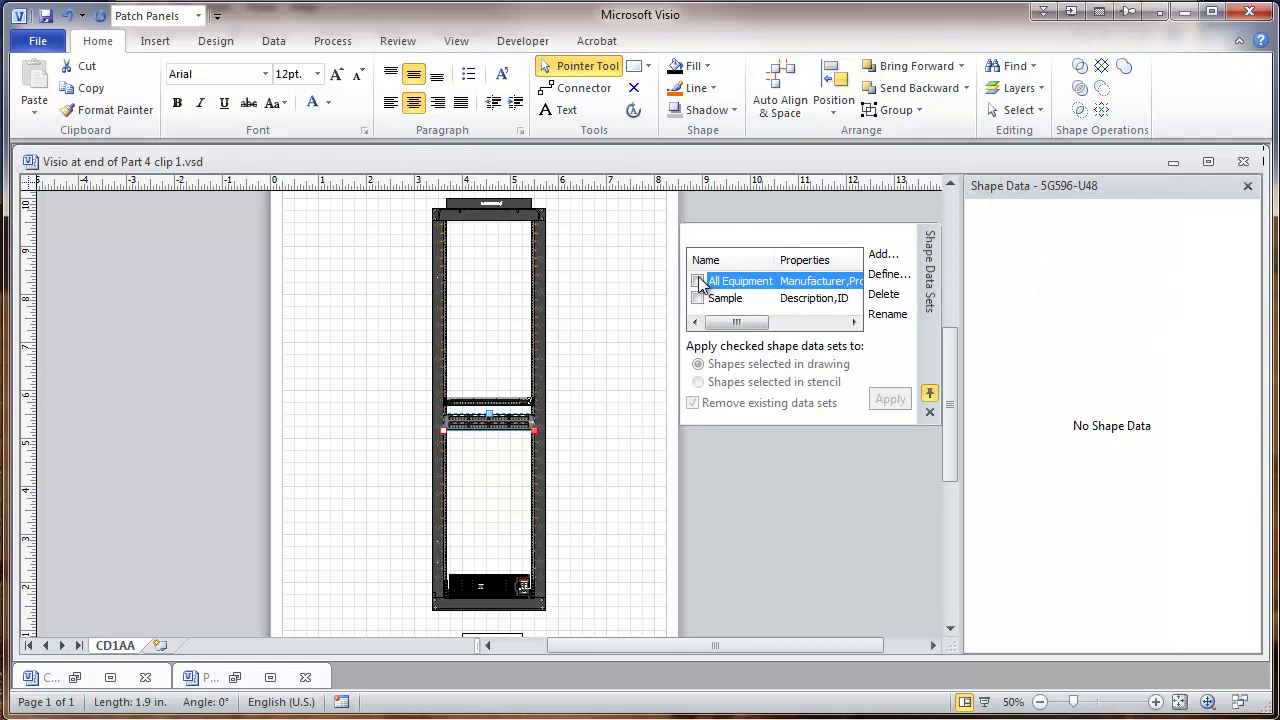
{"action": "left_click", "coordinate": [698, 281]}
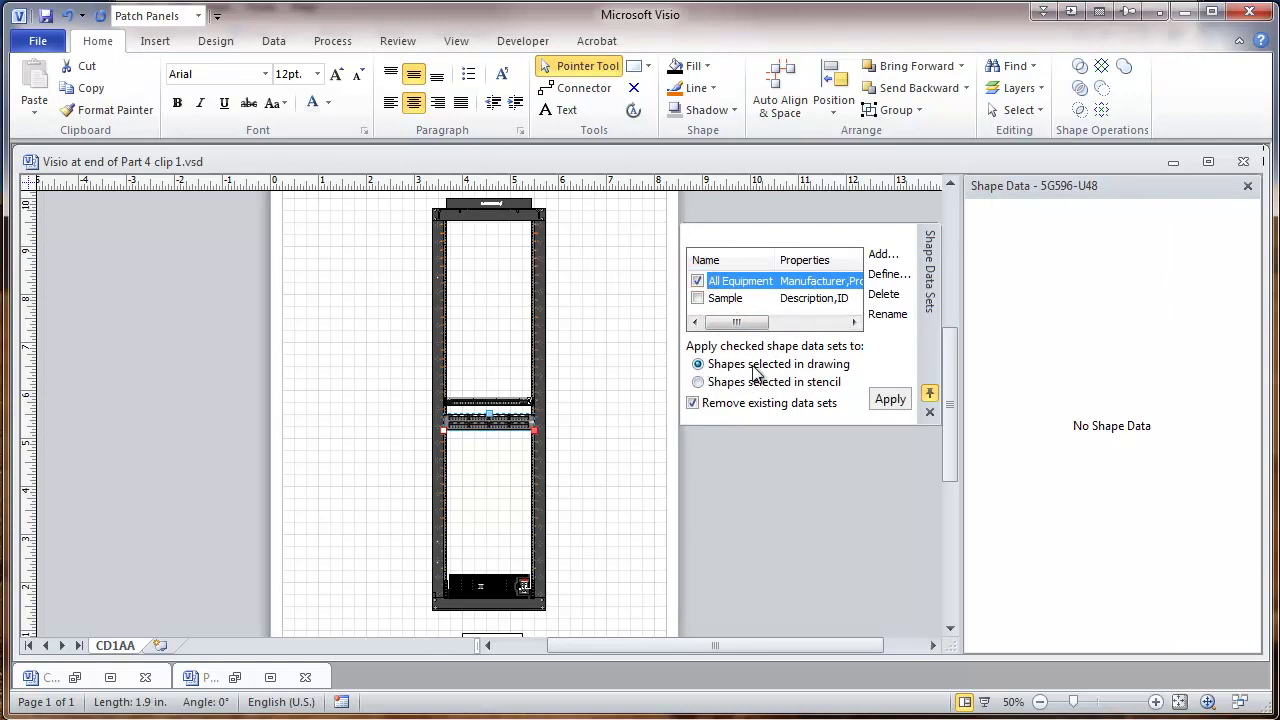
{"action": "left_click", "coordinate": [887, 403]}
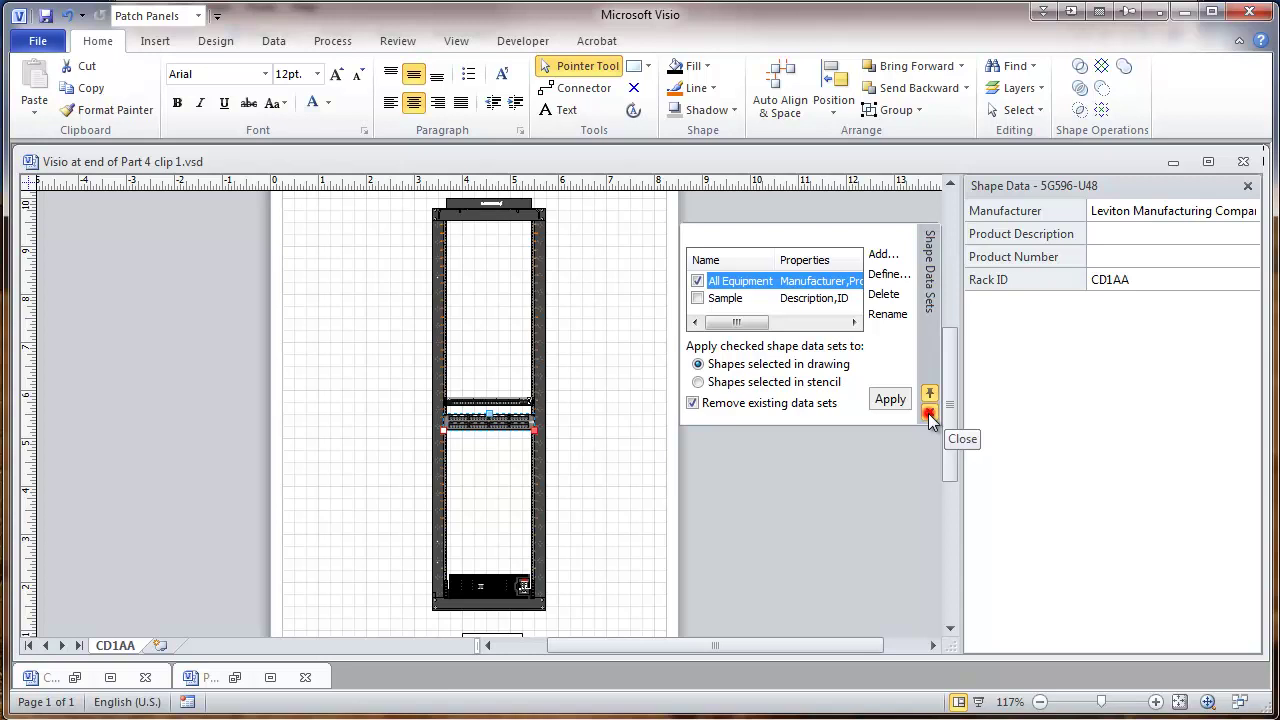
{"action": "left_click", "coordinate": [928, 413]}
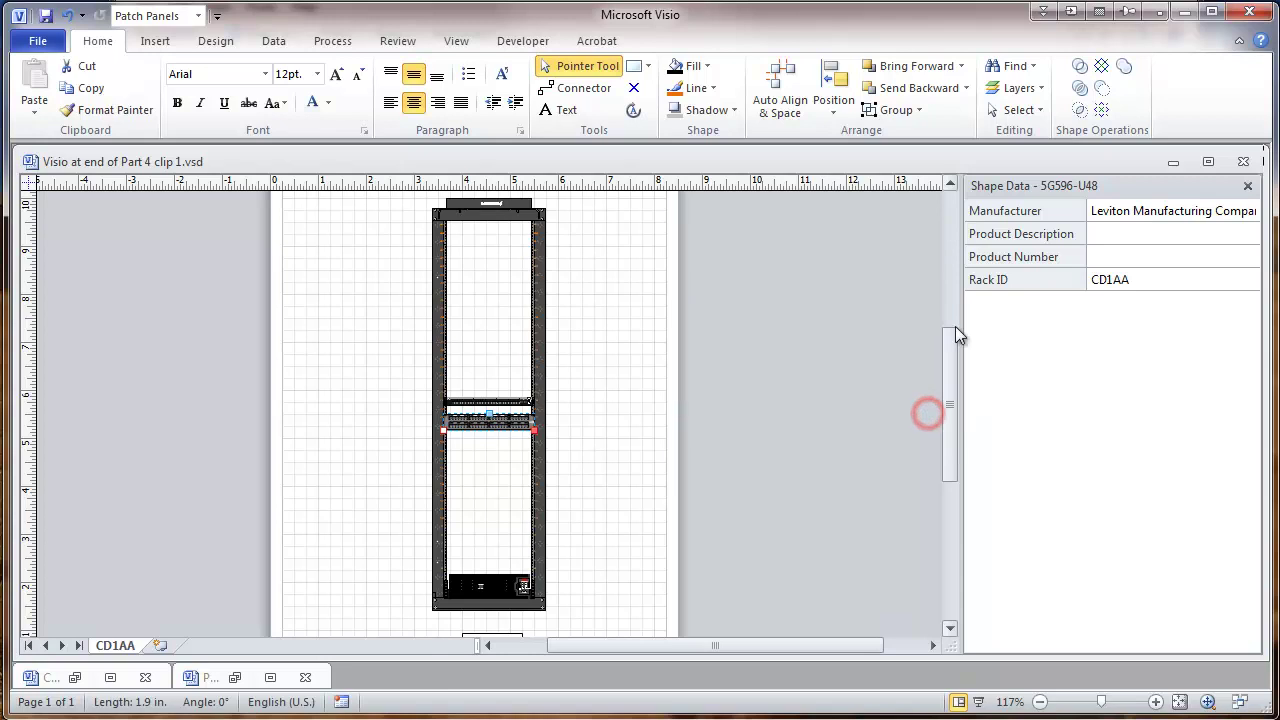
Step: Define a new shape data field on the patch panel labelled Patch Panel ID with the name Patch_Panel_ID
{"action": "right_click", "coordinate": [988, 186]}
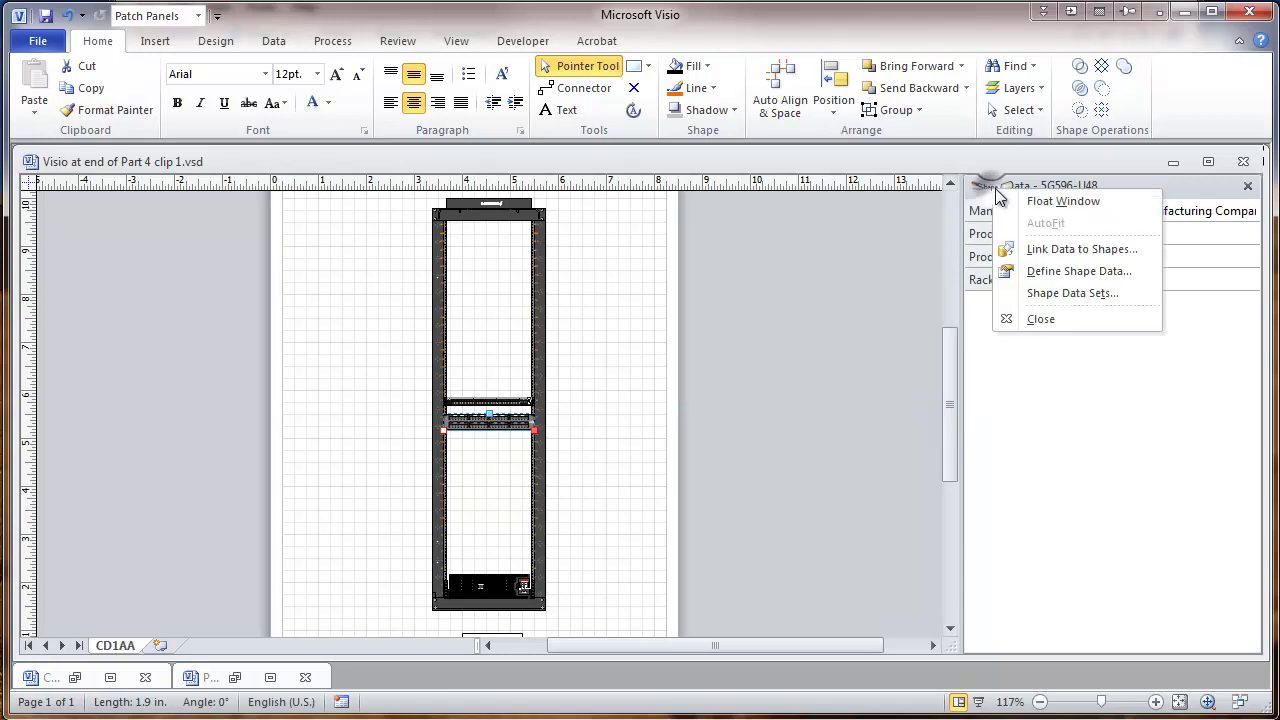
{"action": "left_click", "coordinate": [1046, 274]}
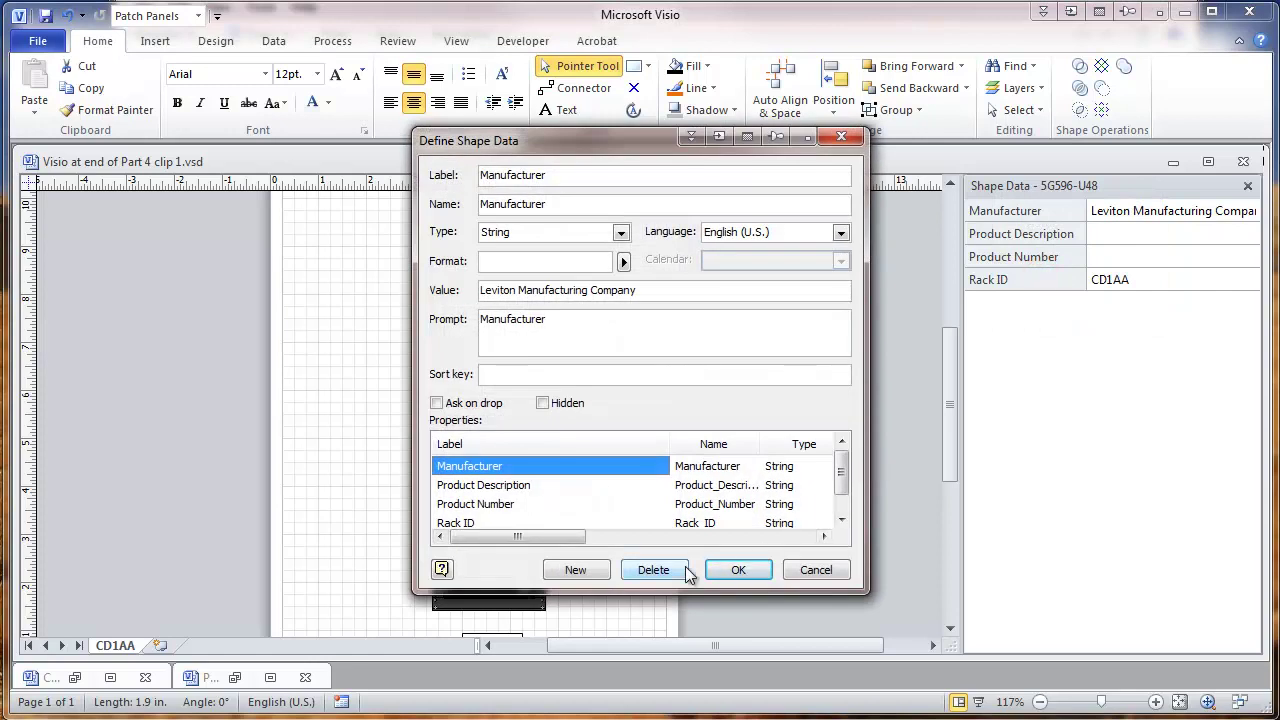
{"action": "left_click", "coordinate": [588, 572]}
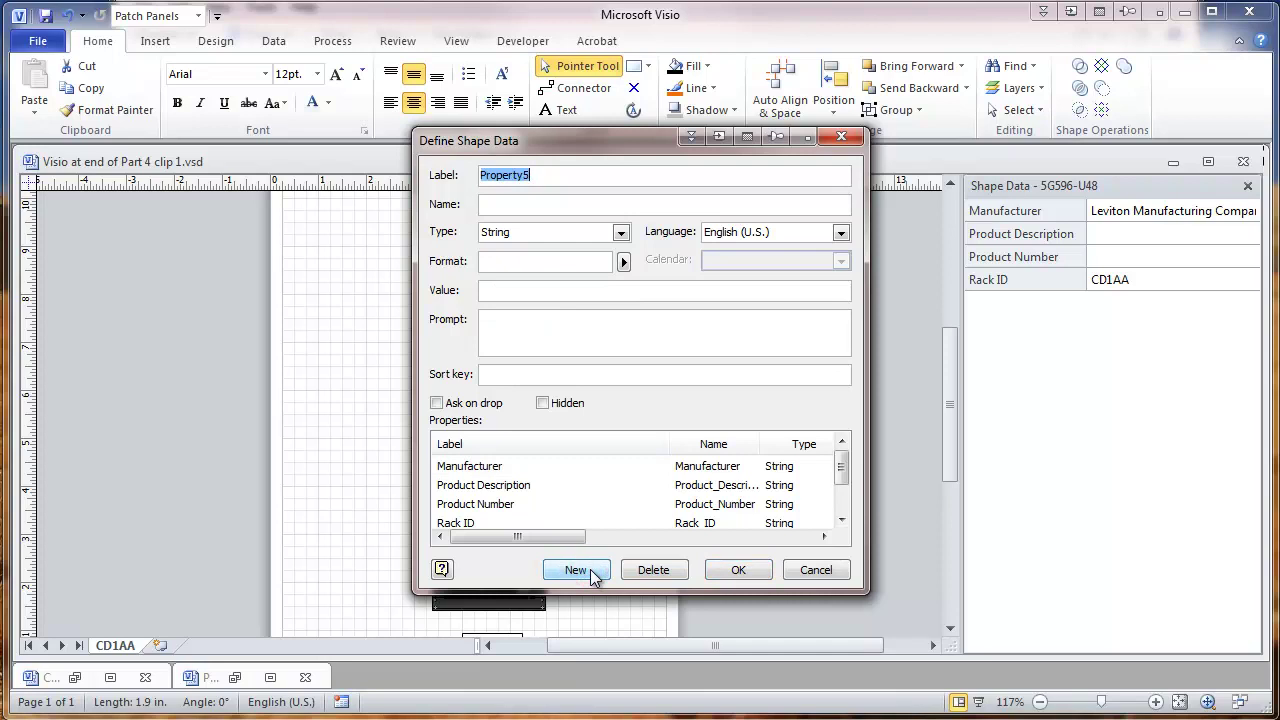
{"action": "type", "text": "Patch Panel ID"}
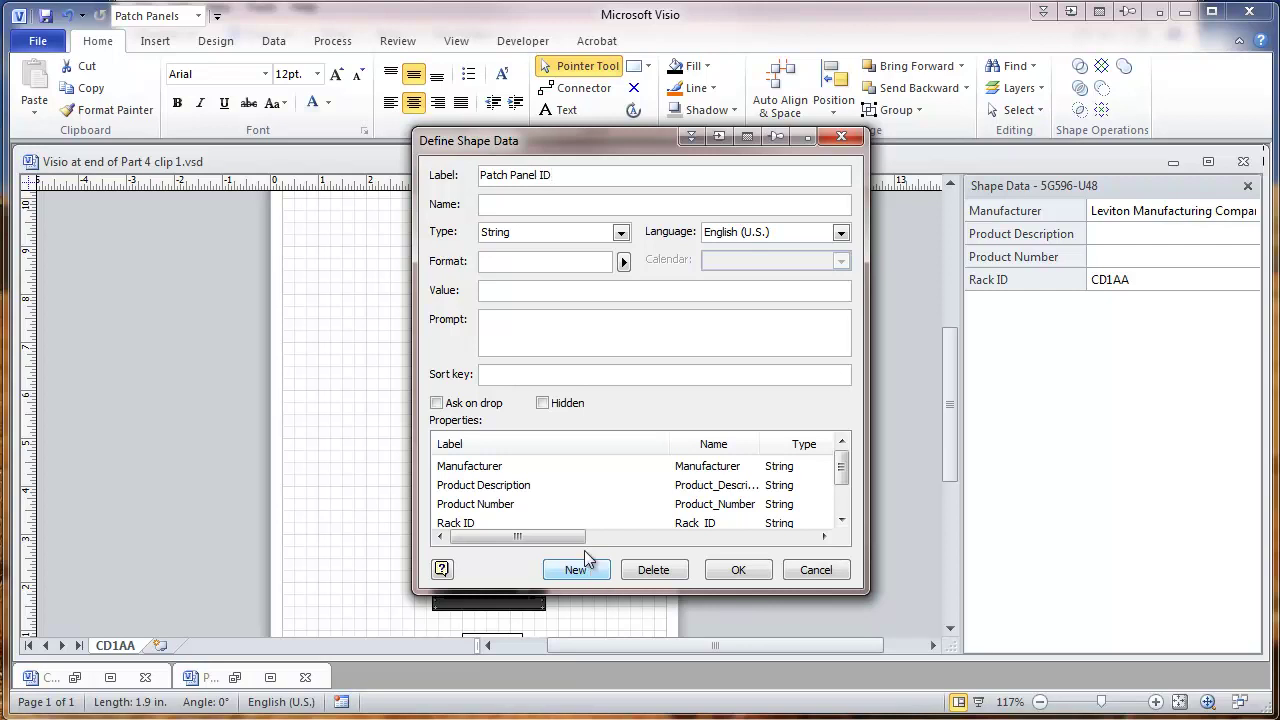
{"action": "left_click", "coordinate": [490, 205]}
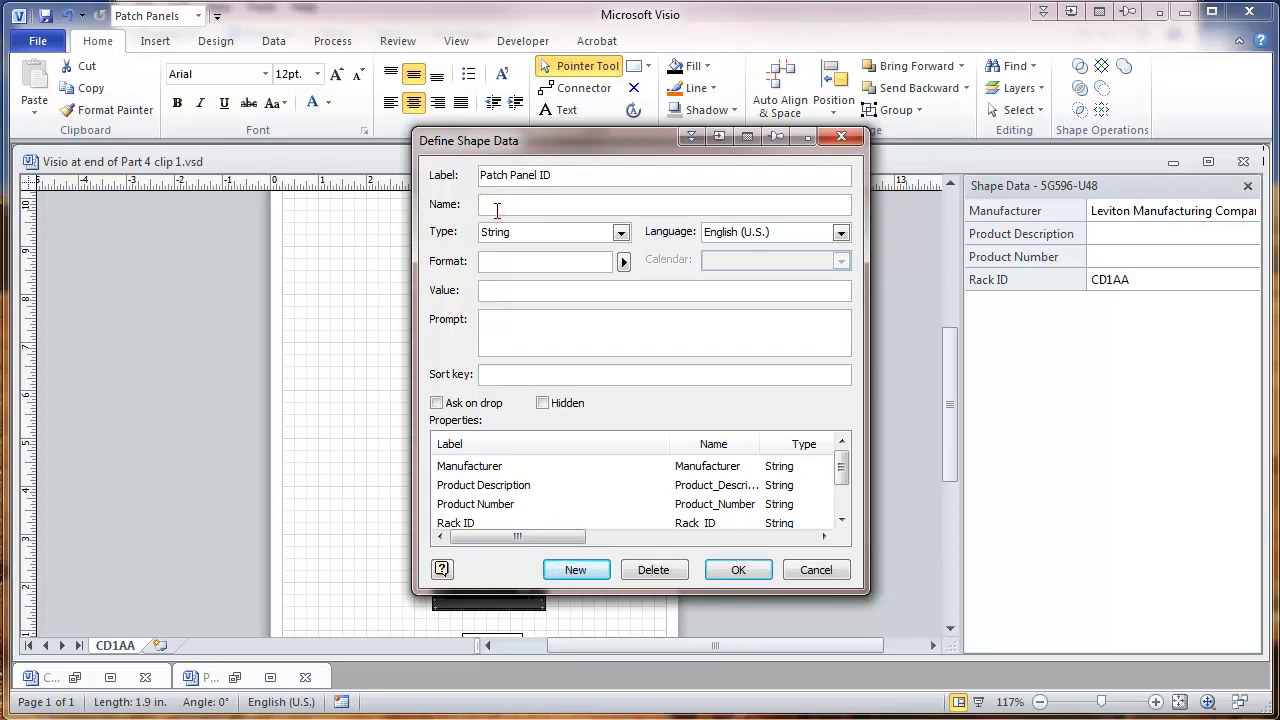
{"action": "type", "text": "Patch_Panel_ID"}
Step: Add another patch panel field labelled Closet ID with the name Closet_ID and apply the shape data definitions
{"action": "left_click", "coordinate": [580, 571]}
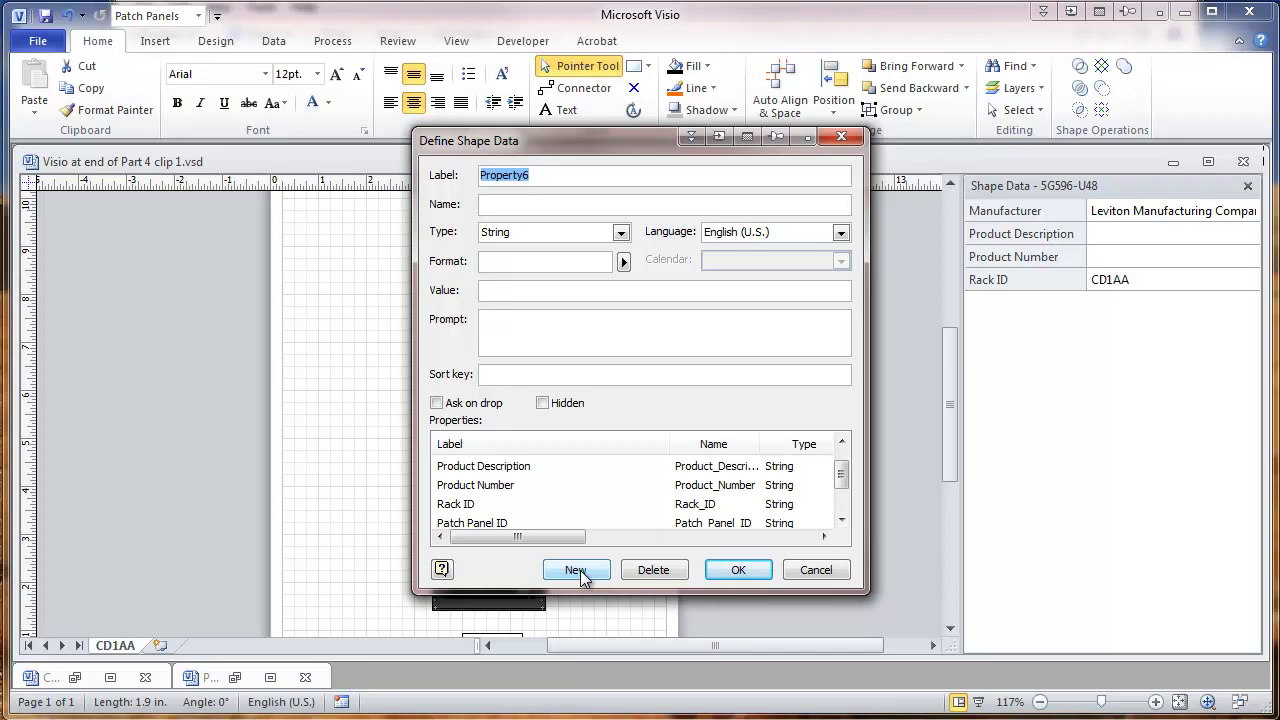
{"action": "type", "text": "Closet ID"}
{"action": "left_click", "coordinate": [507, 205]}
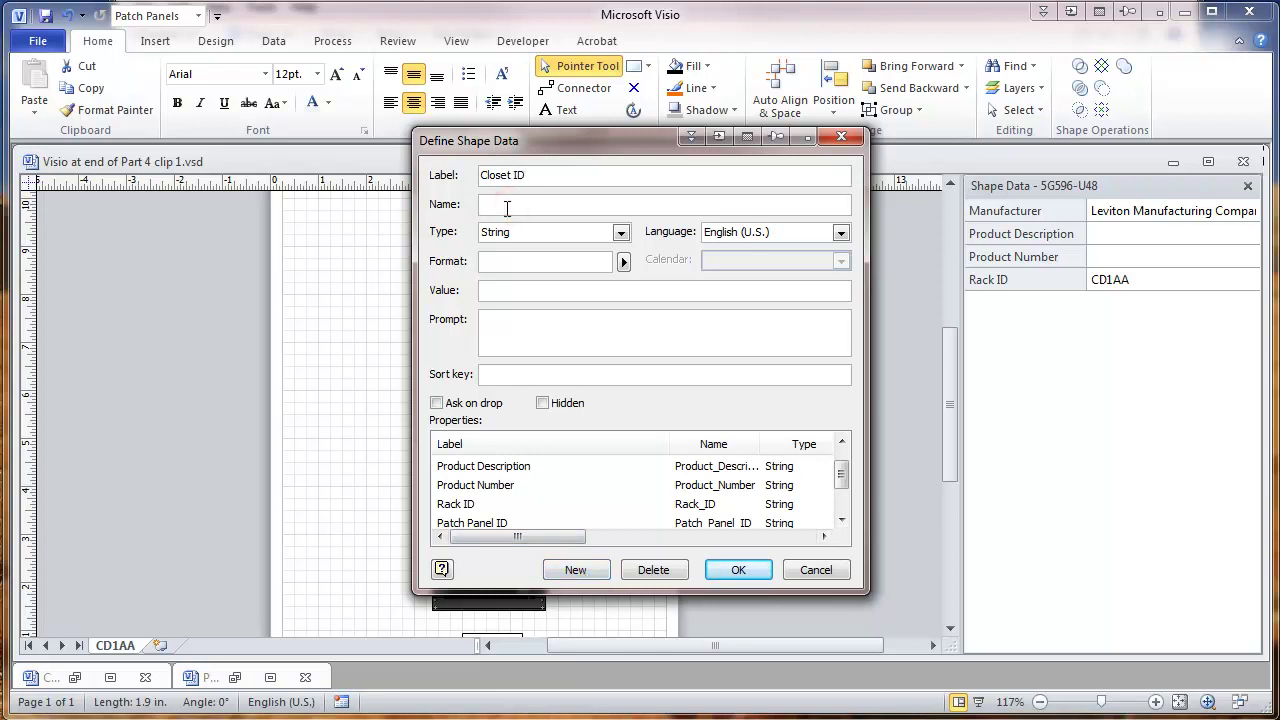
{"action": "type", "text": "Closet_ID"}
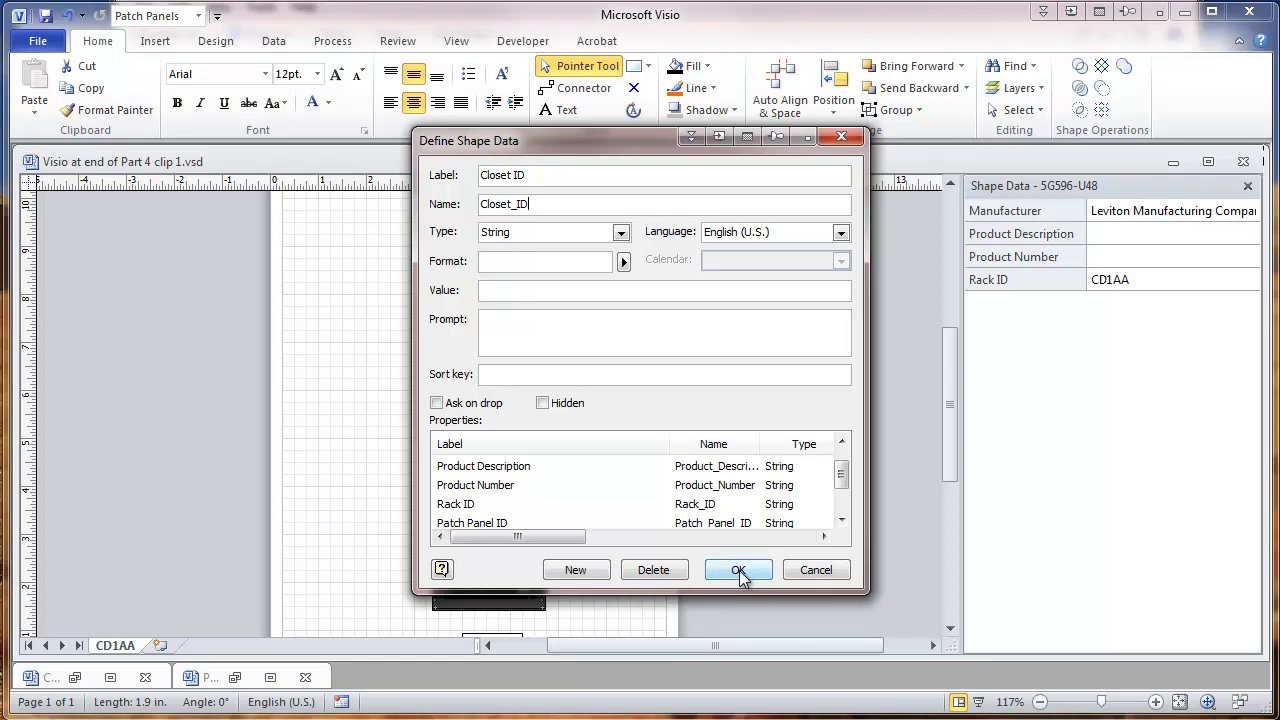
{"action": "left_click", "coordinate": [738, 570]}
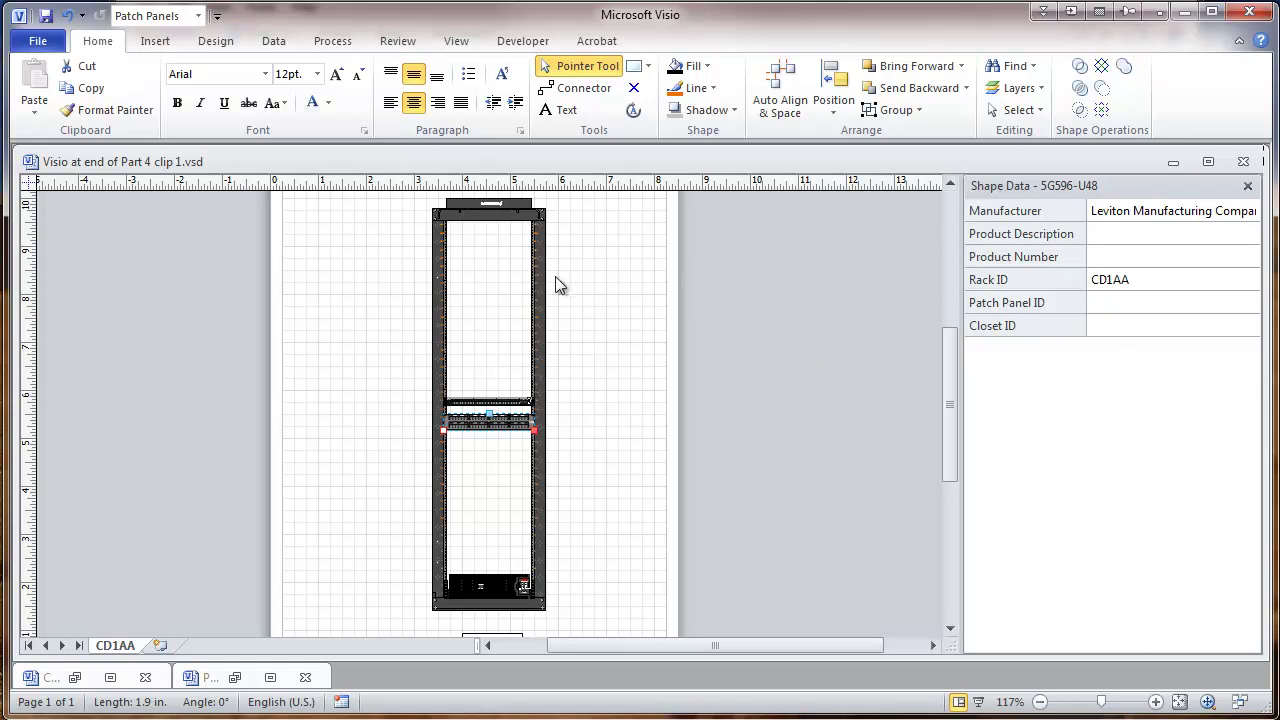
Step: In the patch panel's ShapeSheet, set the Closet_ID shape data value to the formula LEFT(PAGENAME(),4), accept it and close the sheet
{"action": "right_click", "coordinate": [479, 427]}
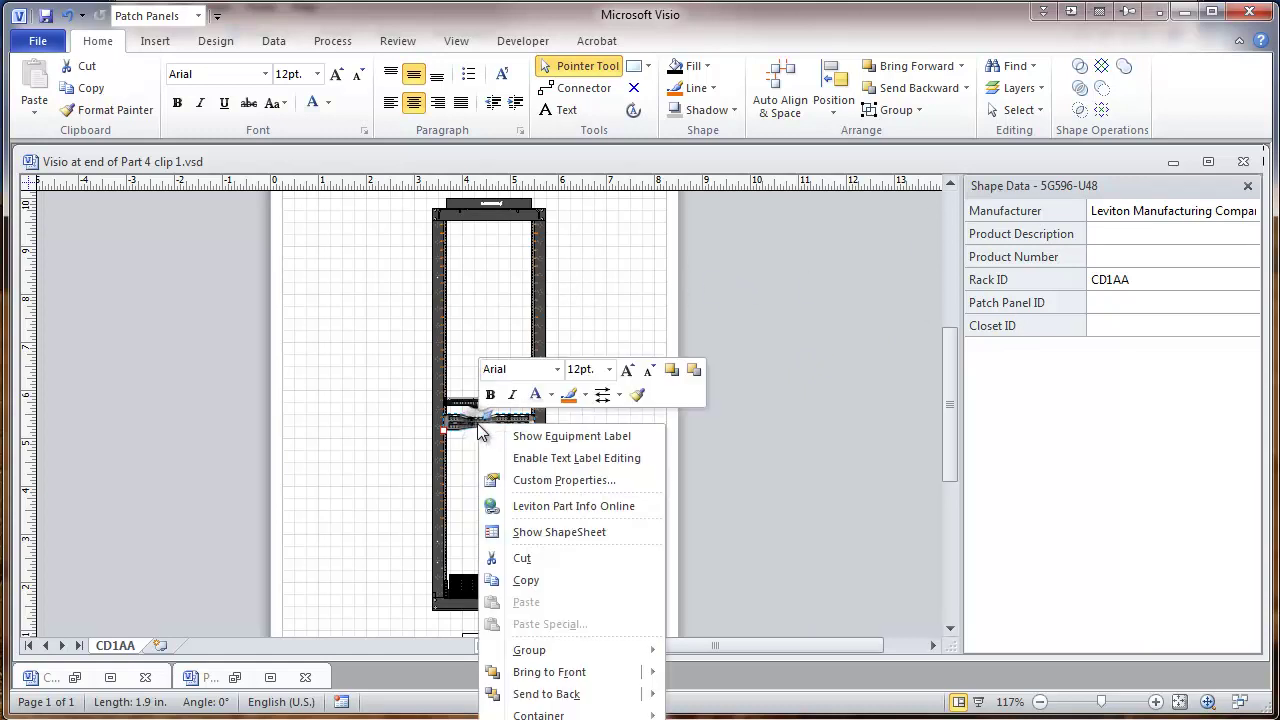
{"action": "left_click", "coordinate": [586, 531]}
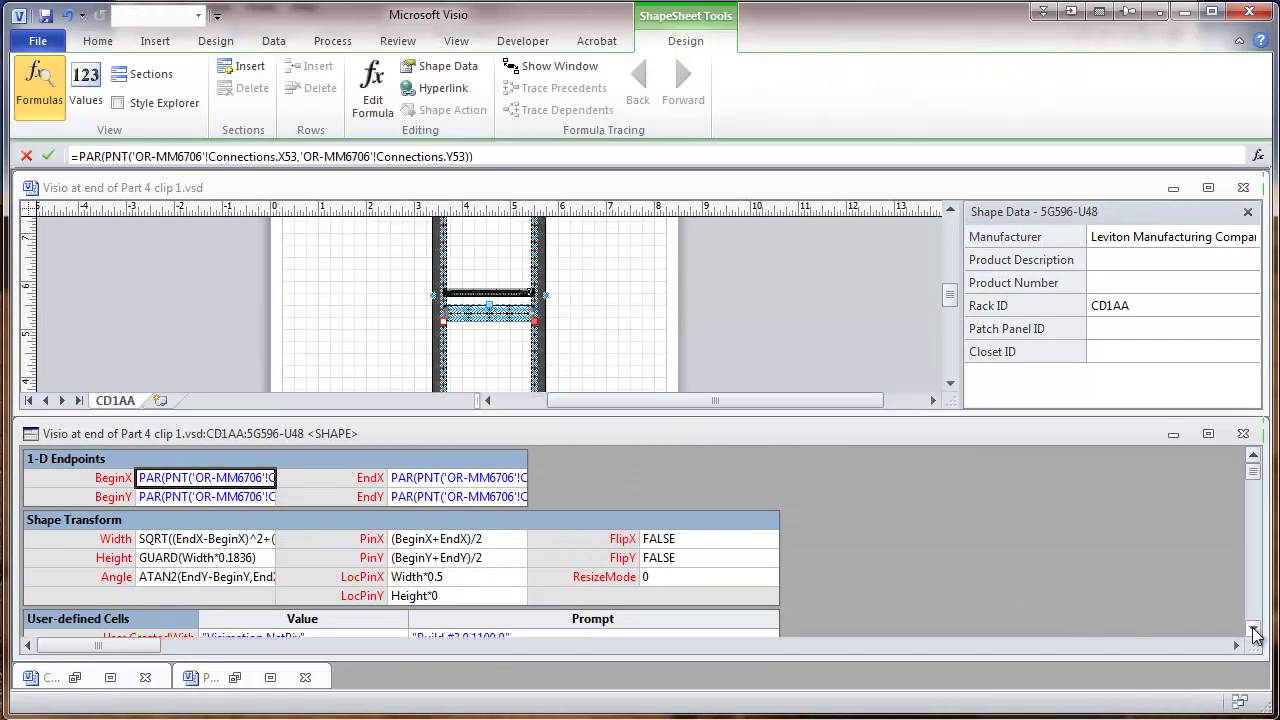
{"action": "left_click", "coordinate": [1254, 630]}
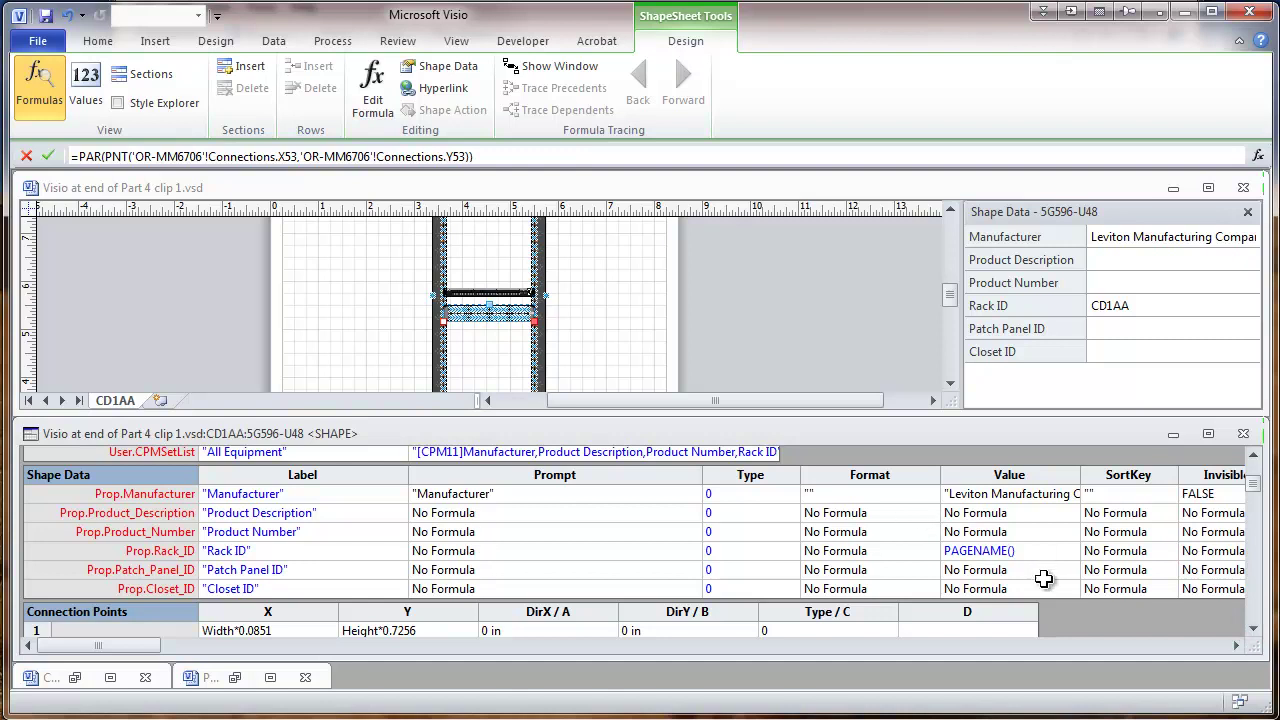
{"action": "left_click", "coordinate": [962, 588]}
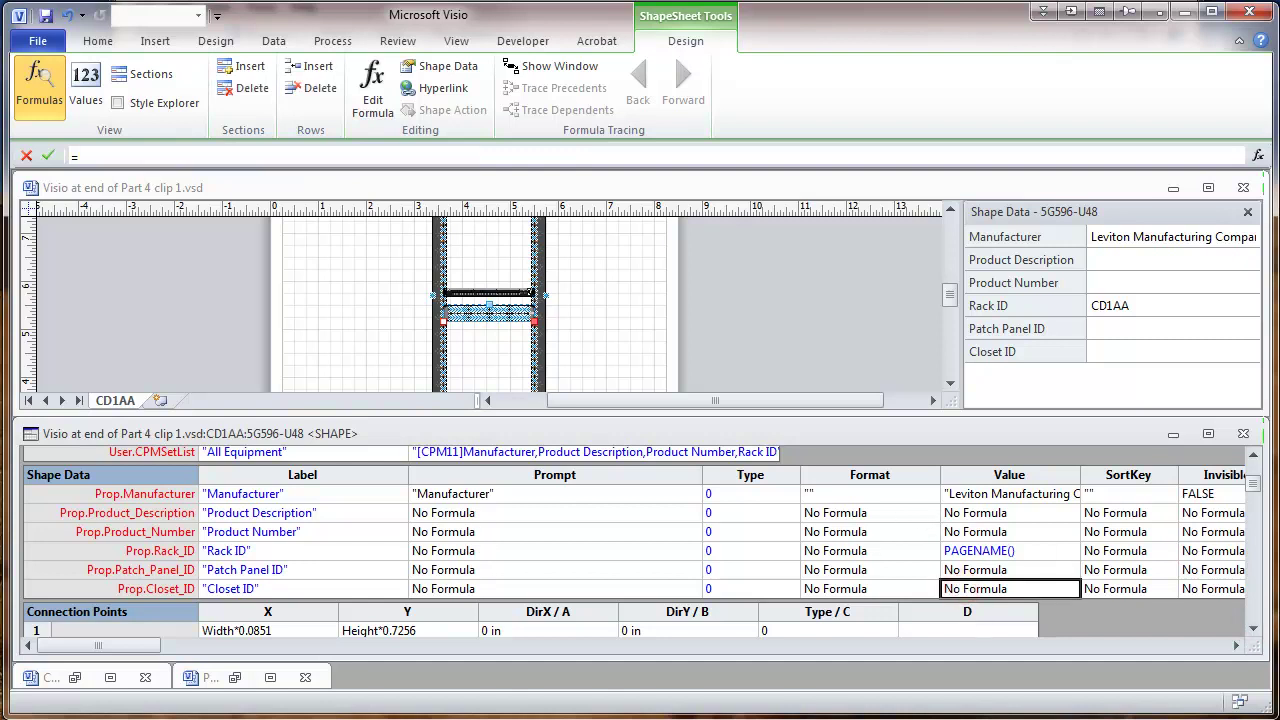
{"action": "left_click", "coordinate": [89, 155]}
{"action": "type", "text": "L"}
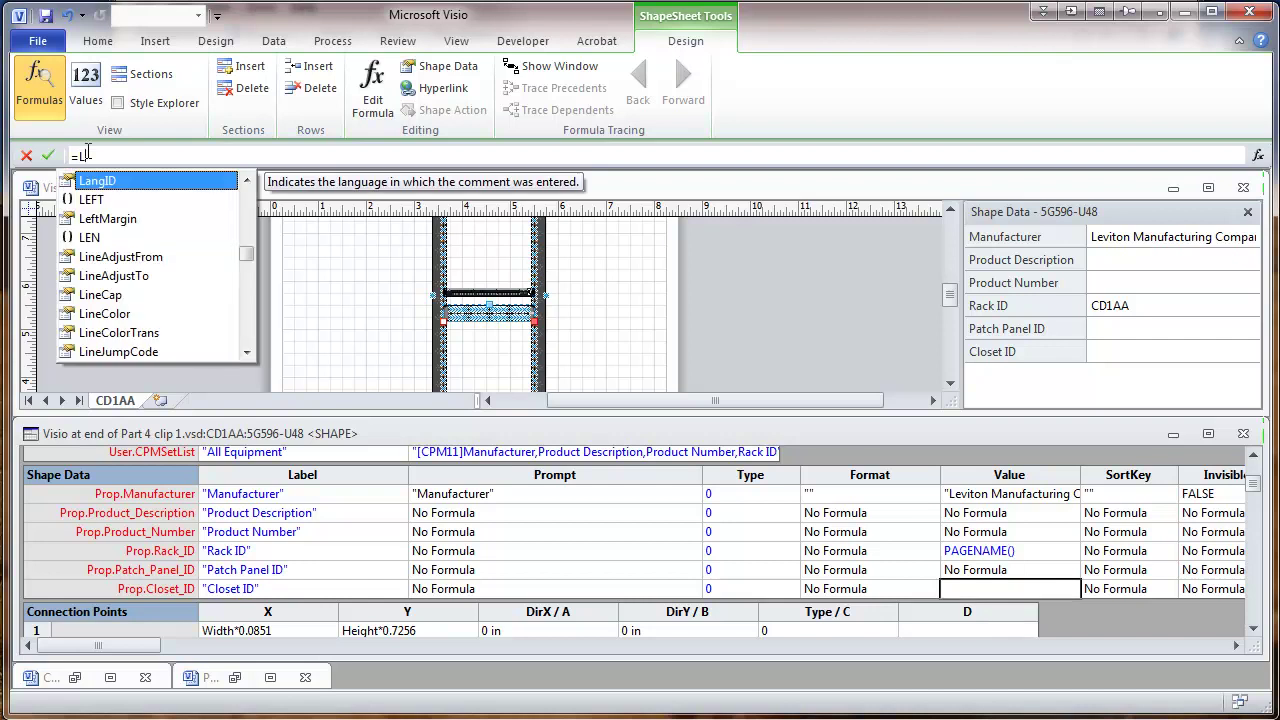
{"action": "left_click", "coordinate": [92, 201]}
{"action": "double_click", "coordinate": [92, 201]}
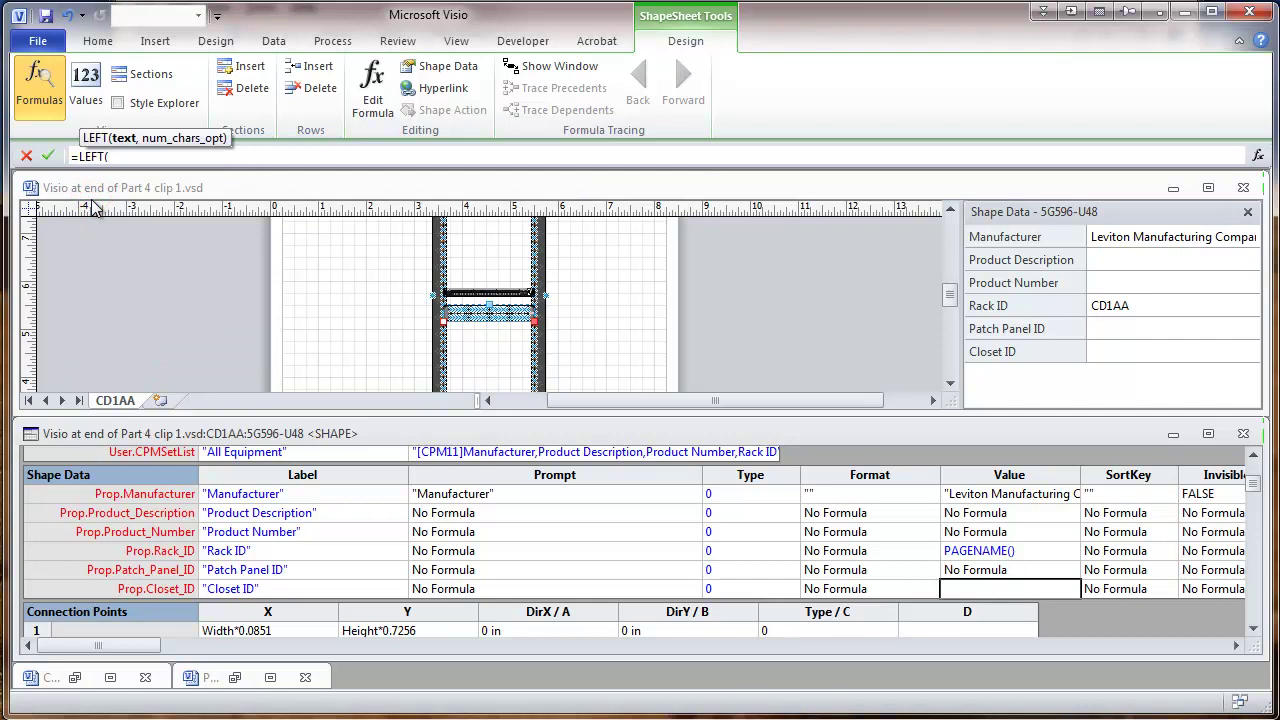
{"action": "type", "text": "P"}
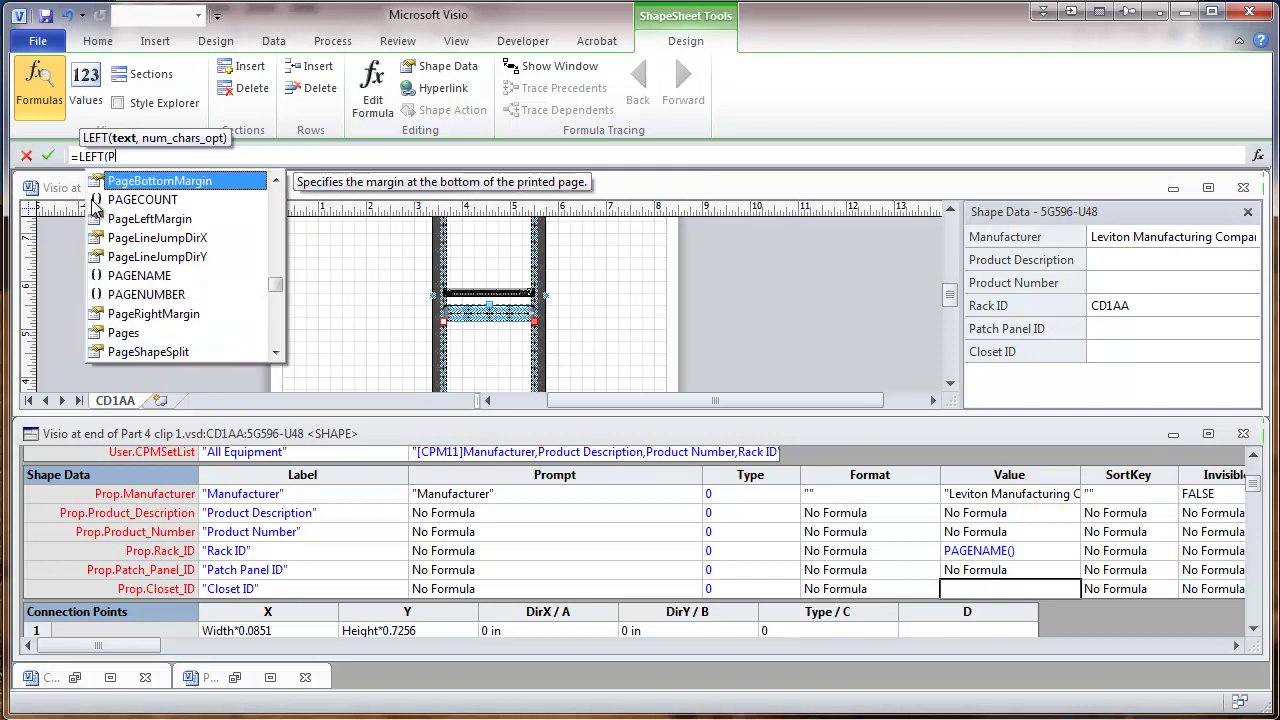
{"action": "left_click", "coordinate": [132, 276]}
{"action": "double_click", "coordinate": [132, 276]}
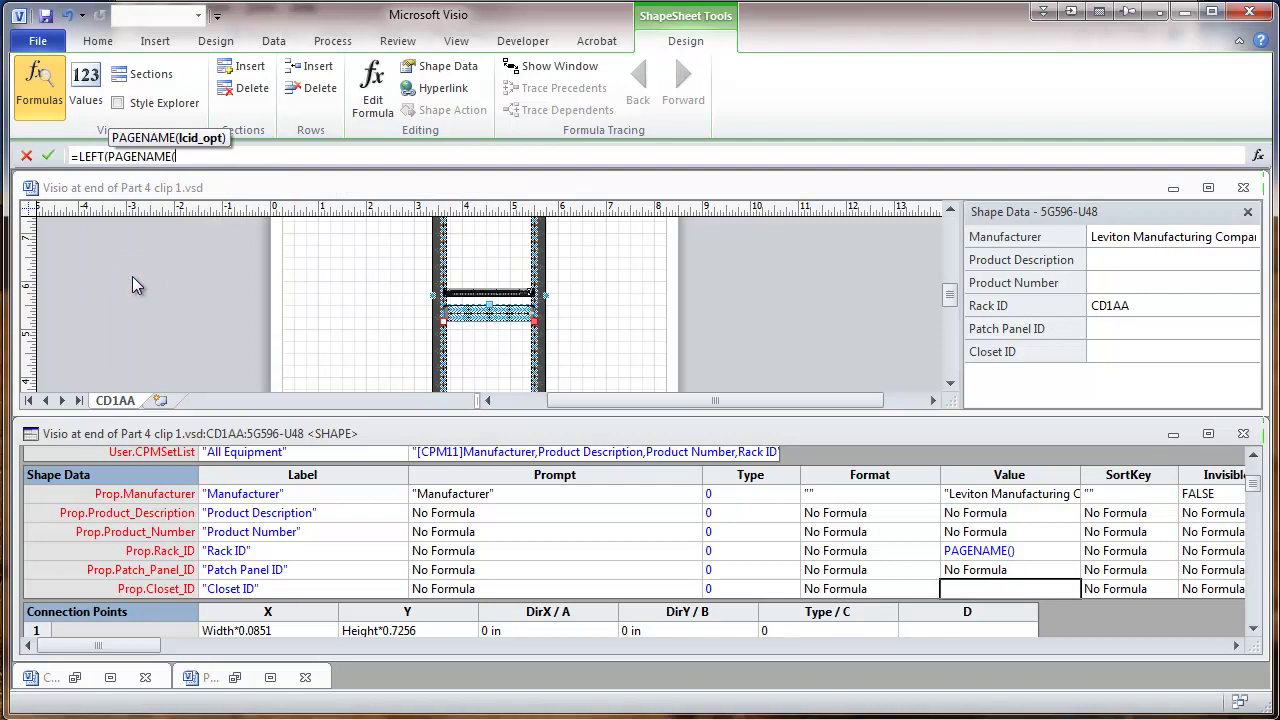
{"action": "type", "text": ")"}
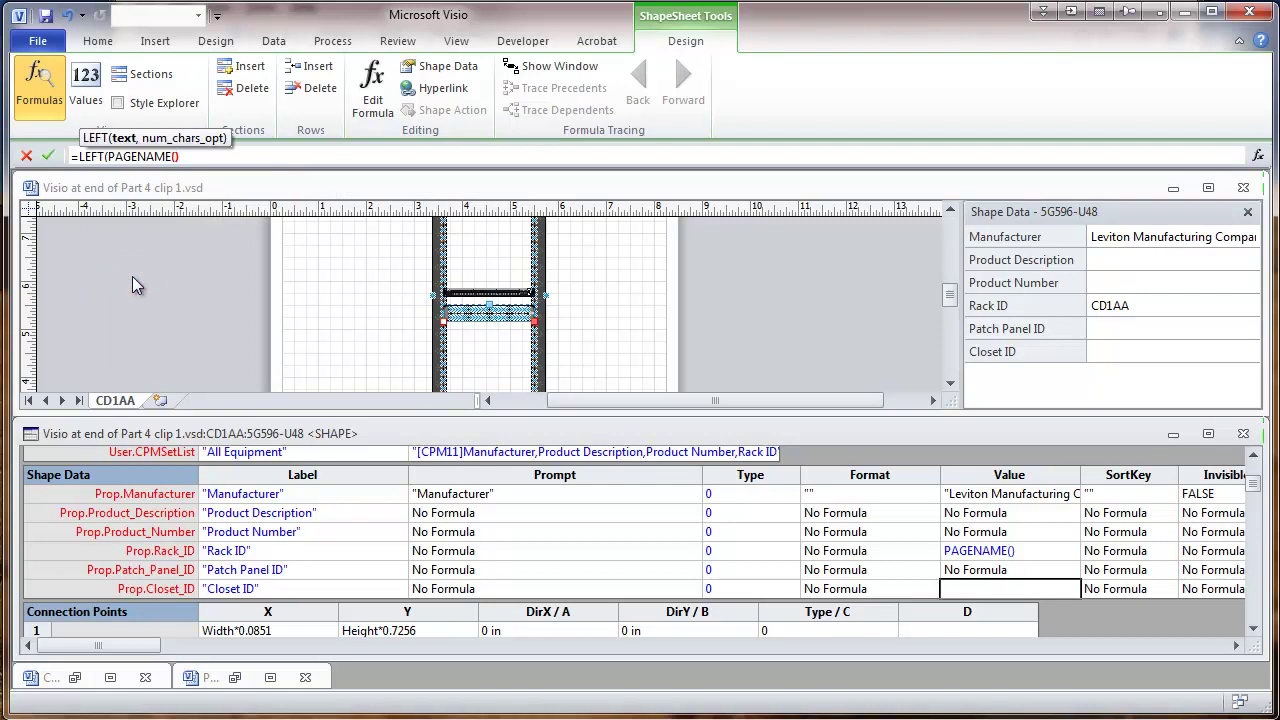
{"action": "type", "text": ","}
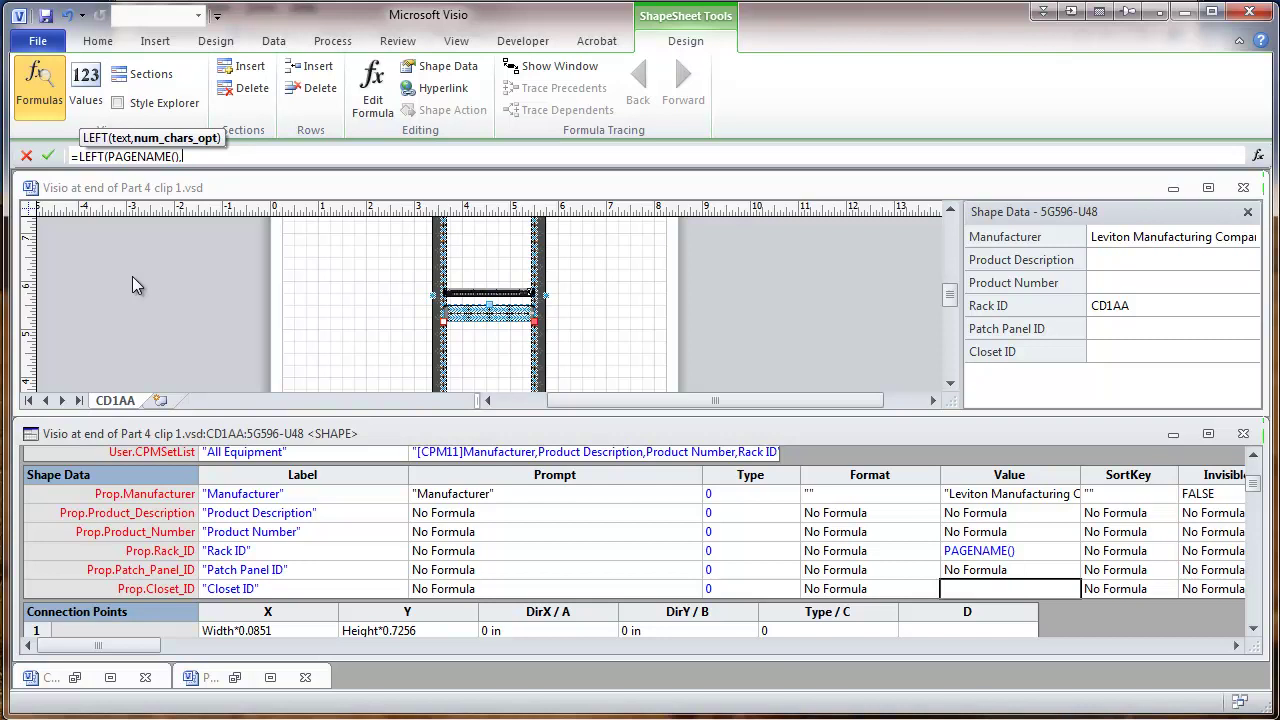
{"action": "type", "text": "4)"}
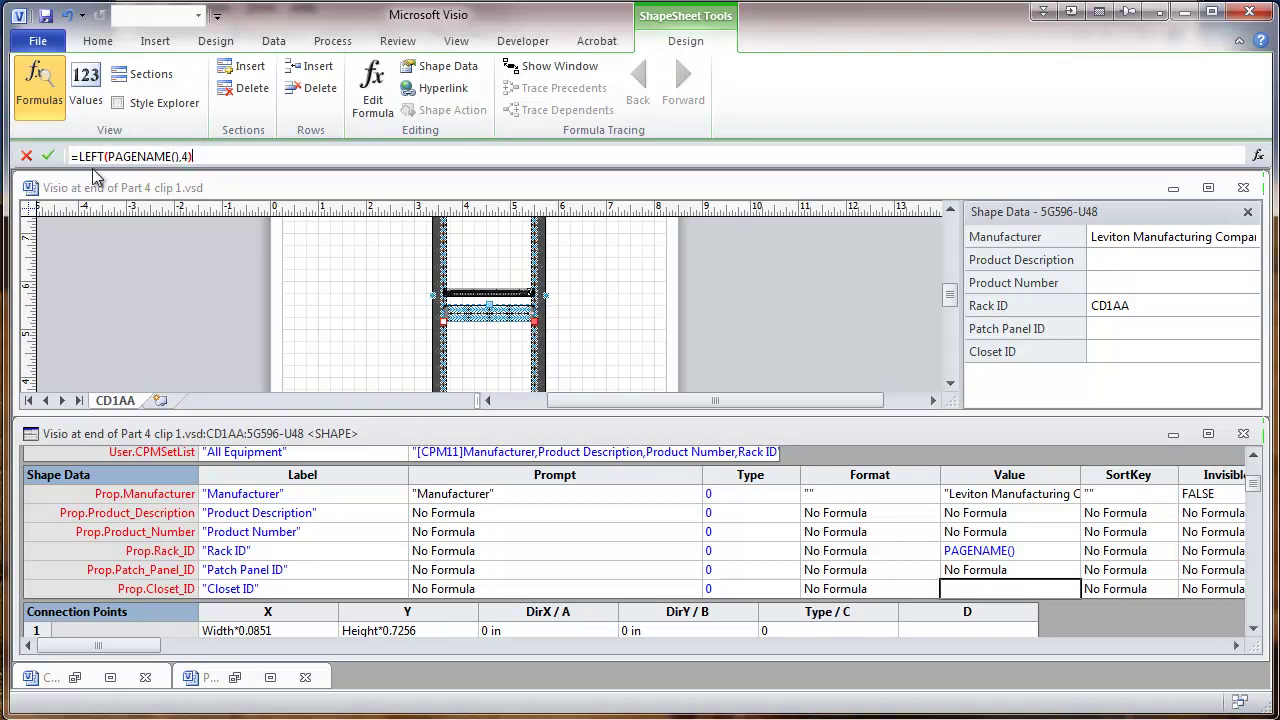
{"action": "left_click", "coordinate": [47, 157]}
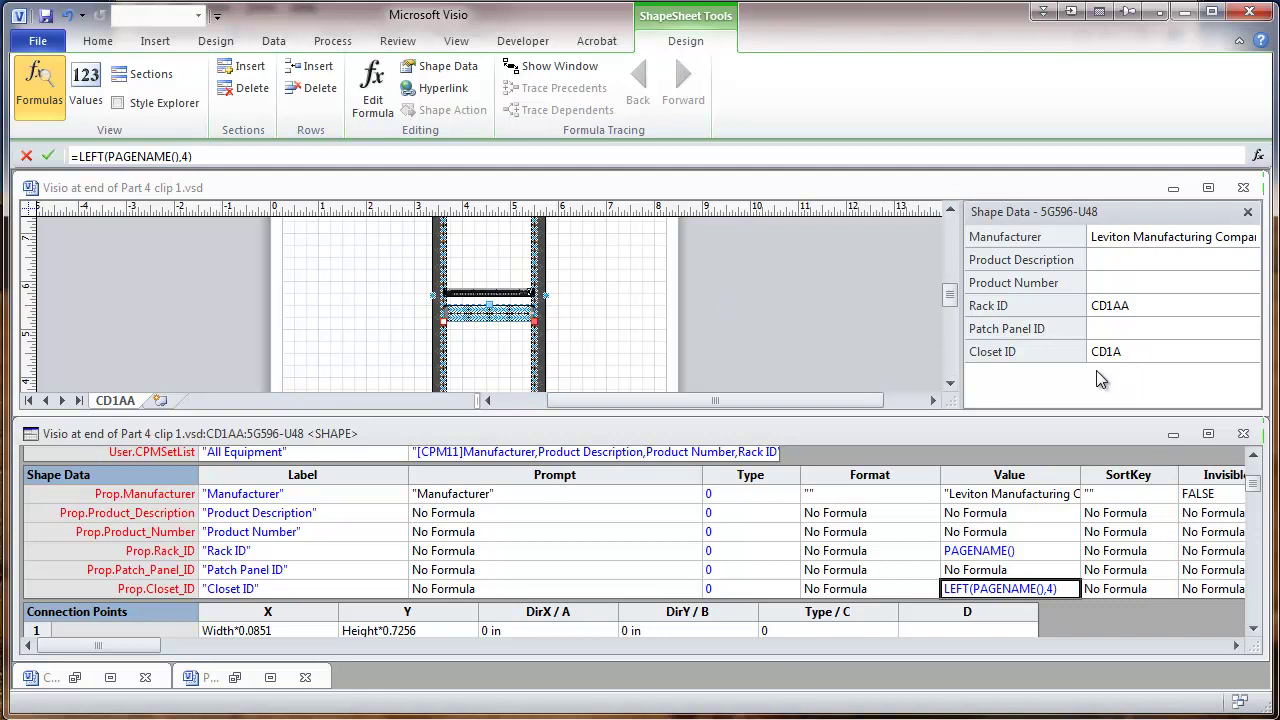
{"action": "left_click", "coordinate": [1244, 435]}
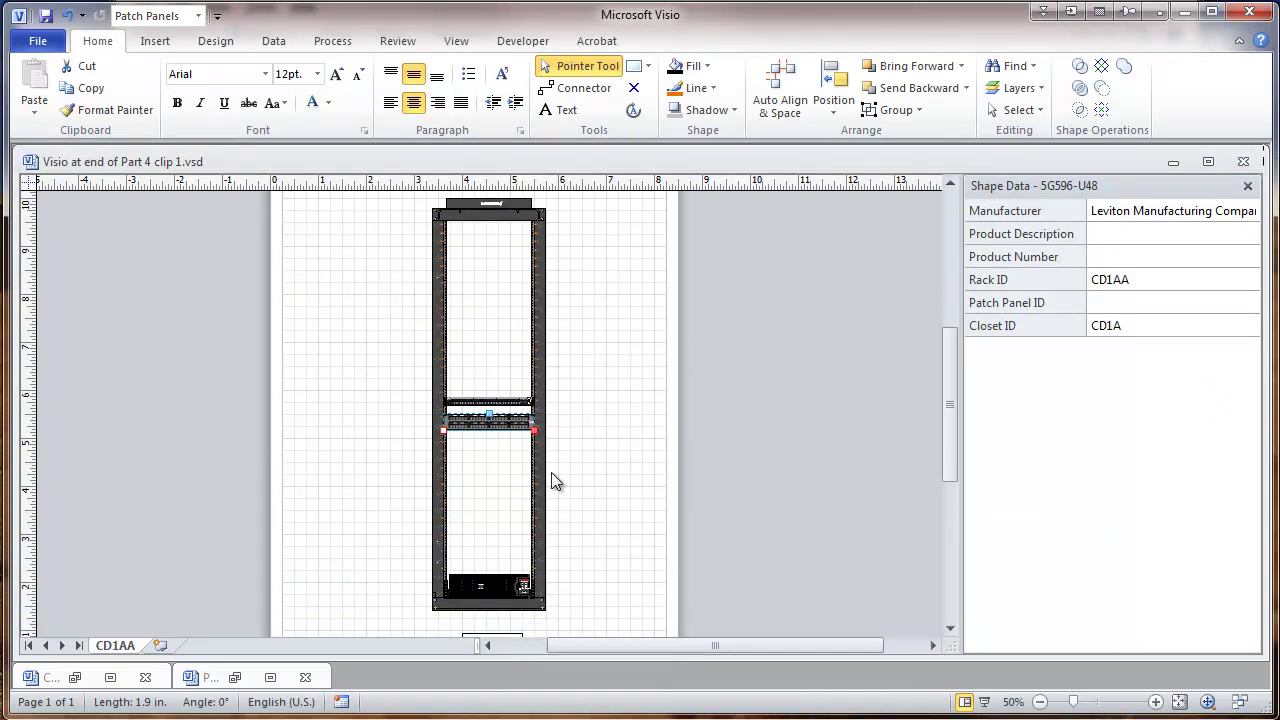
Step: Create a shape data set named Patch Panels from the selected patch panel and close the shape data sets window
{"action": "right_click", "coordinate": [993, 183]}
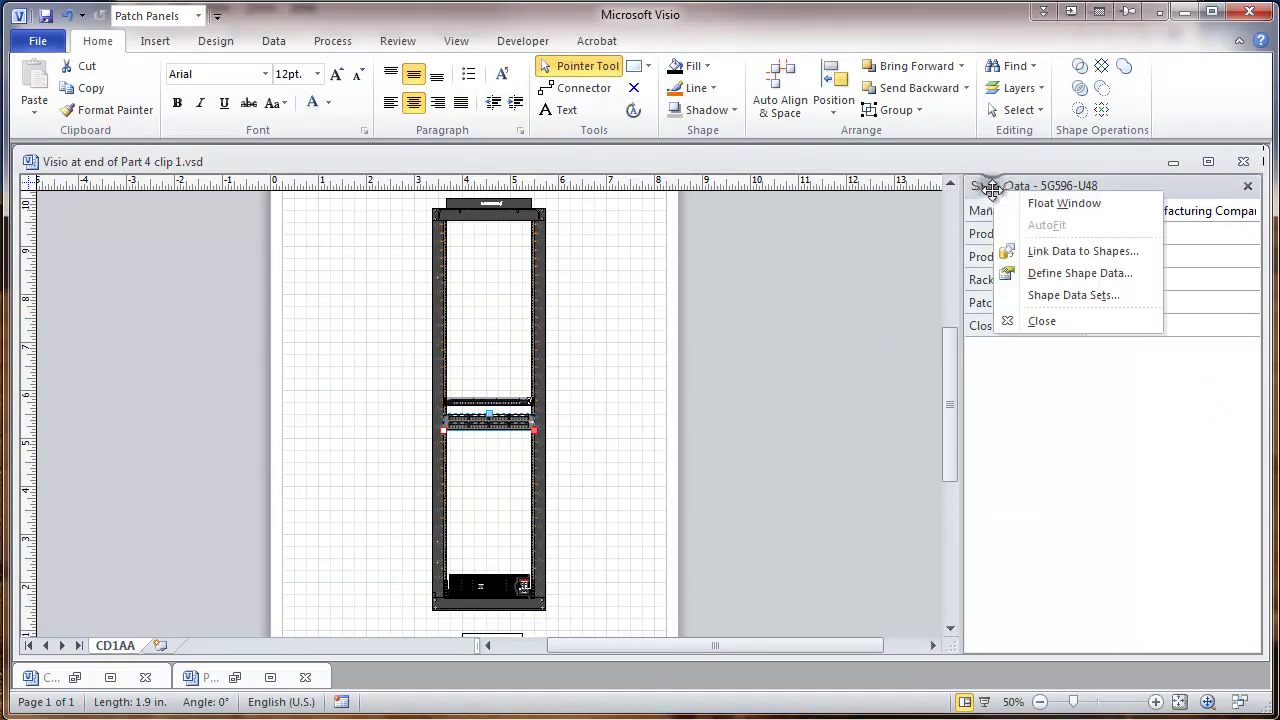
{"action": "left_click", "coordinate": [1048, 298]}
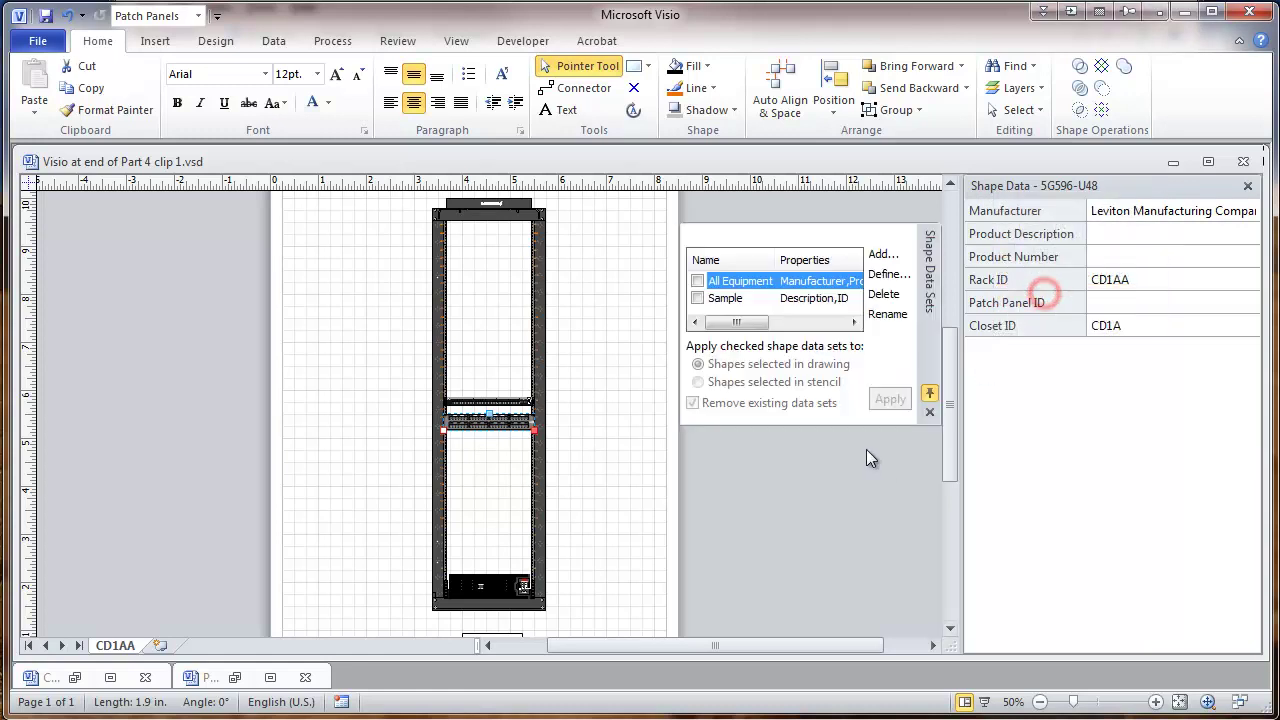
{"action": "left_click", "coordinate": [884, 256]}
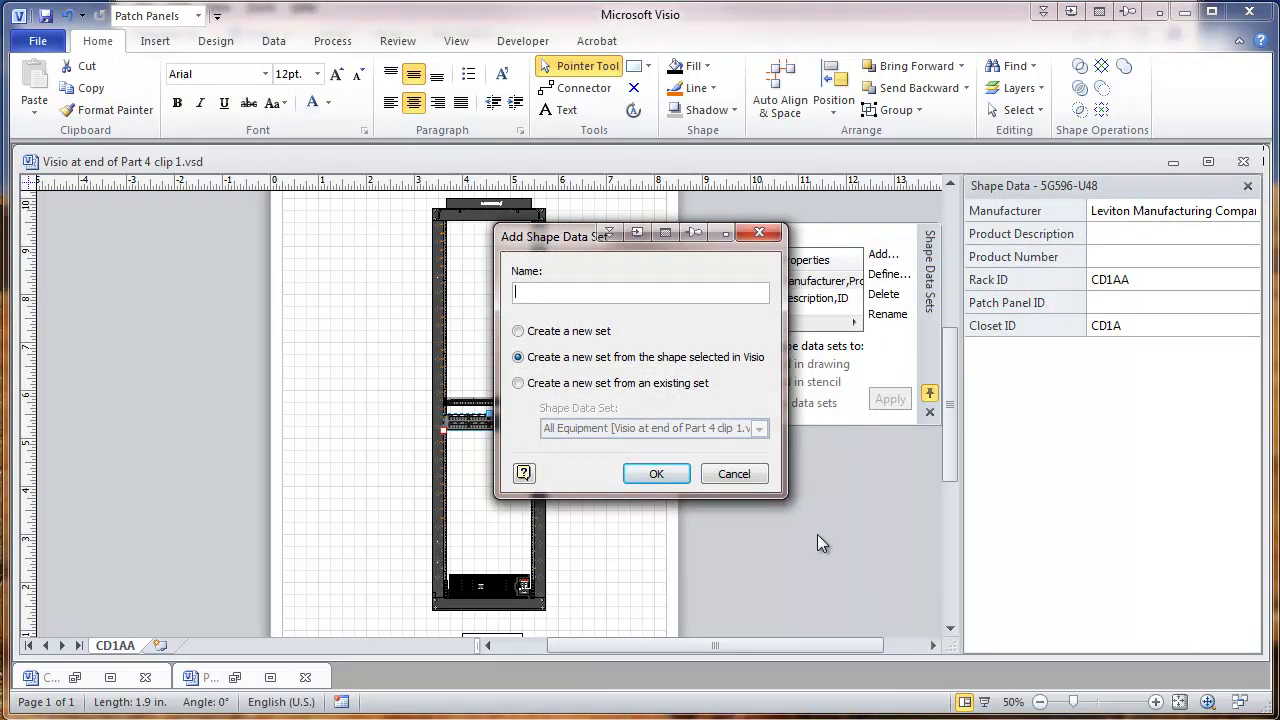
{"action": "type", "text": "Patch Panels"}
{"action": "left_click", "coordinate": [657, 476]}
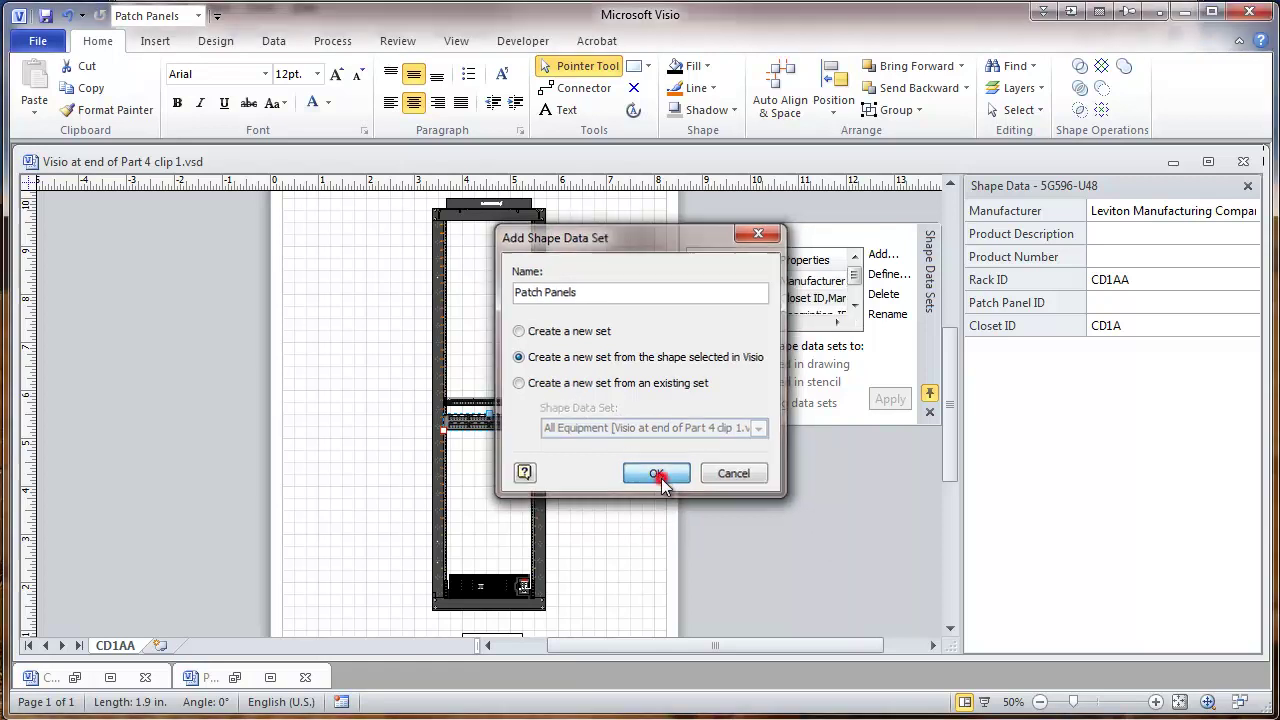
{"action": "left_click", "coordinate": [928, 413]}
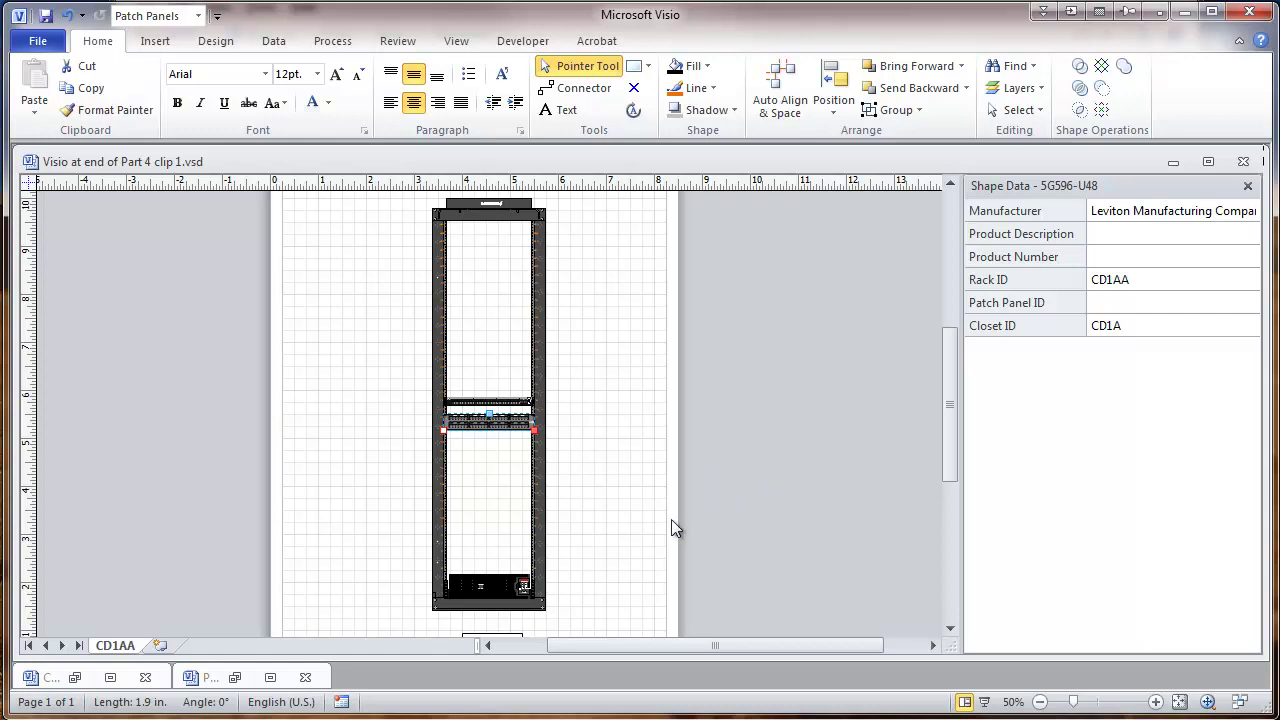
Step: Apply the All Equipment shape data set to the SURTD3000RMXLT unit at the base of the rack, removing existing data sets
{"action": "left_click", "coordinate": [487, 582]}
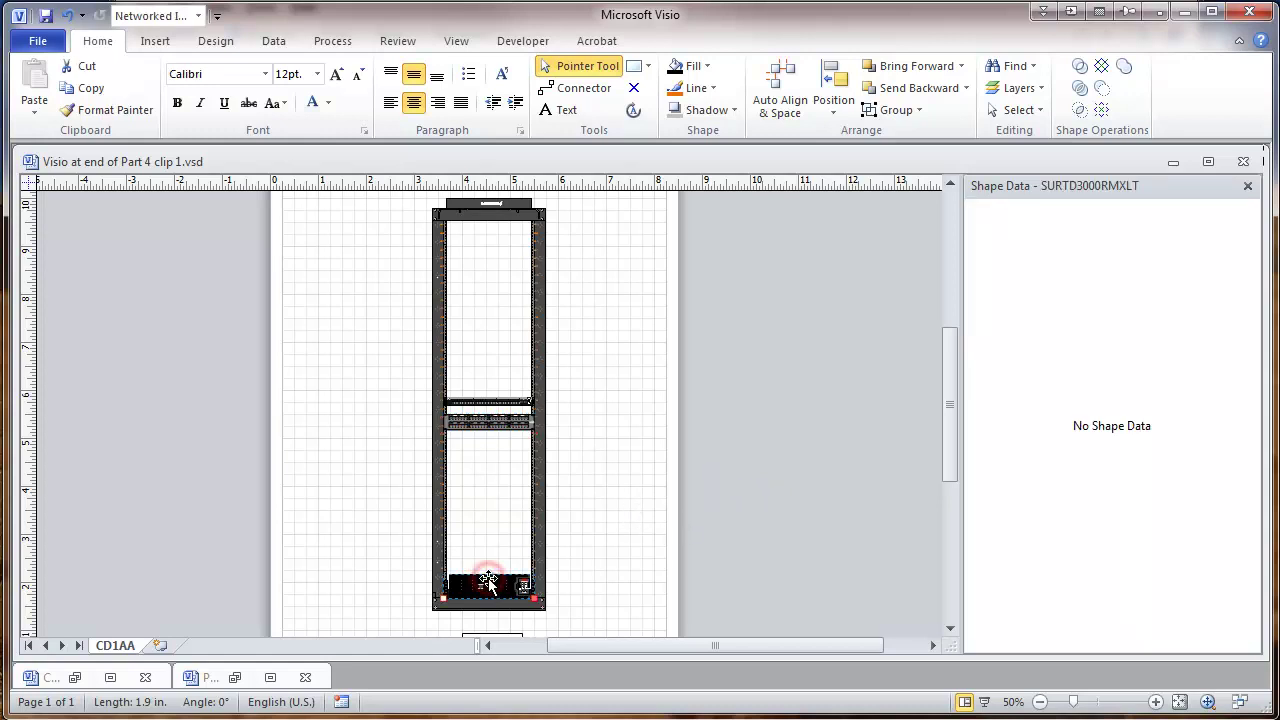
{"action": "right_click", "coordinate": [1000, 186]}
{"action": "left_click", "coordinate": [1058, 291]}
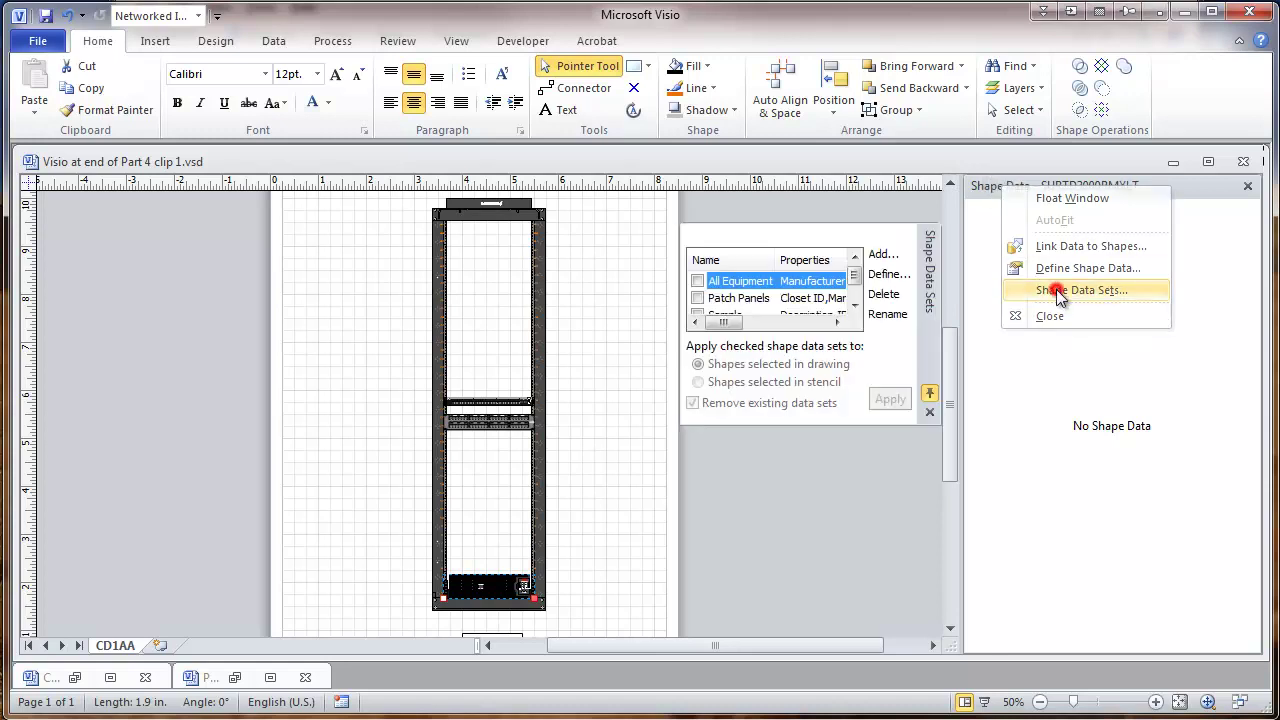
{"action": "left_click", "coordinate": [698, 281]}
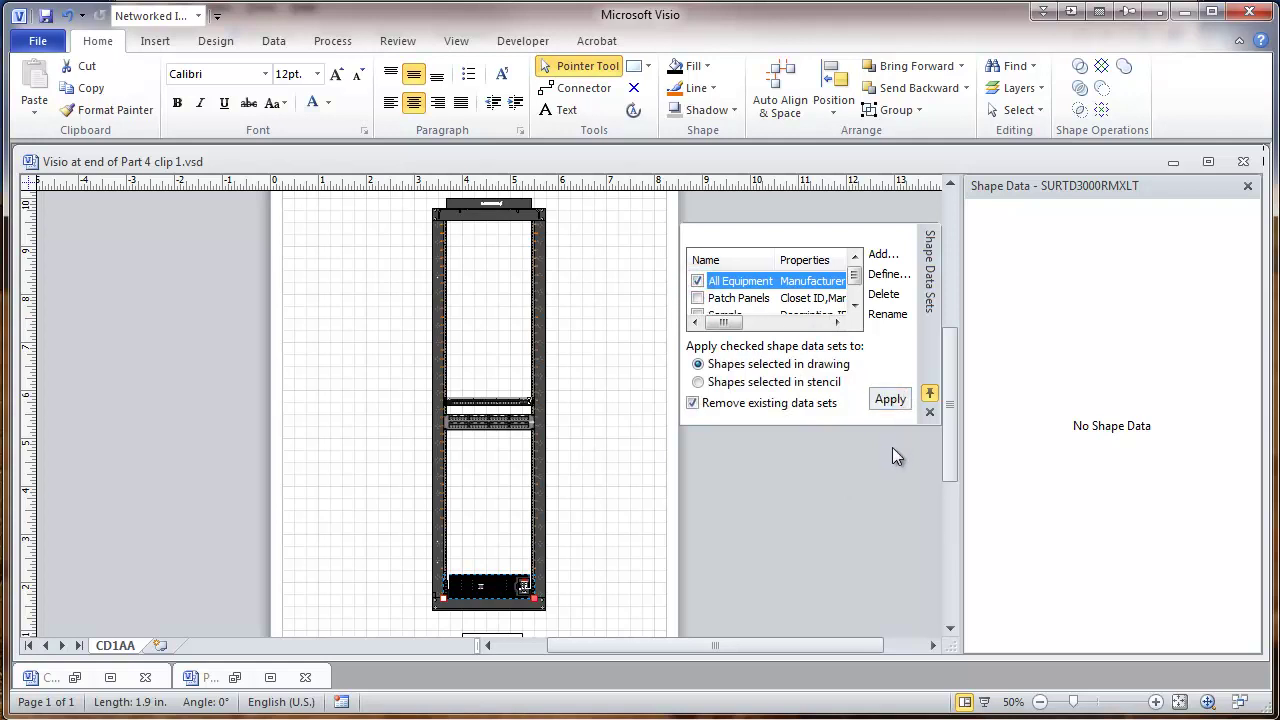
{"action": "left_click", "coordinate": [890, 401]}
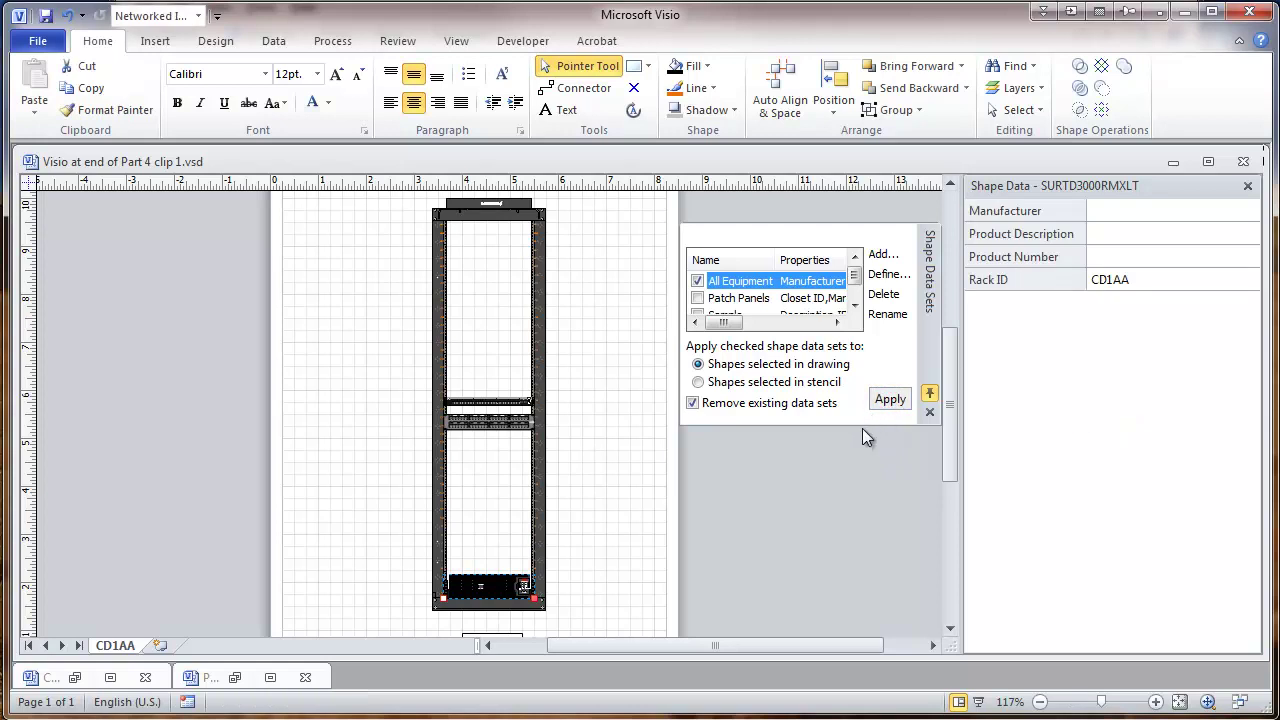
{"action": "left_click", "coordinate": [929, 412]}
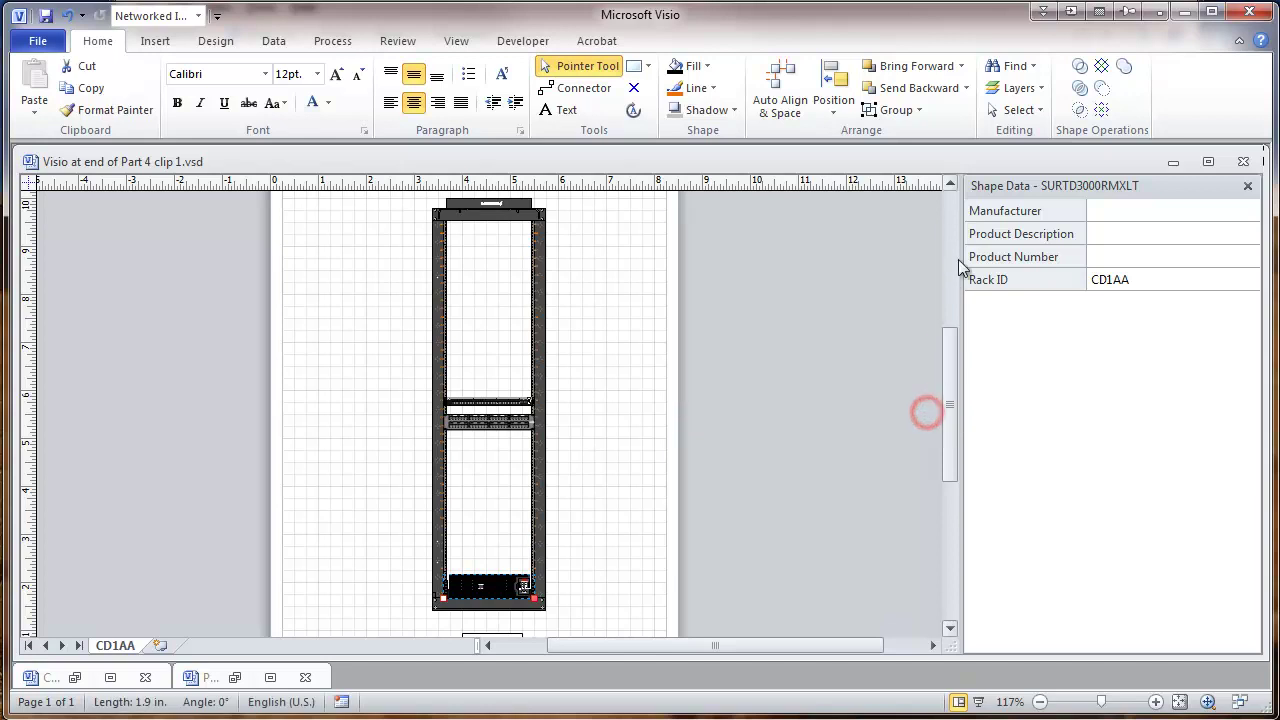
{"action": "right_click", "coordinate": [985, 185]}
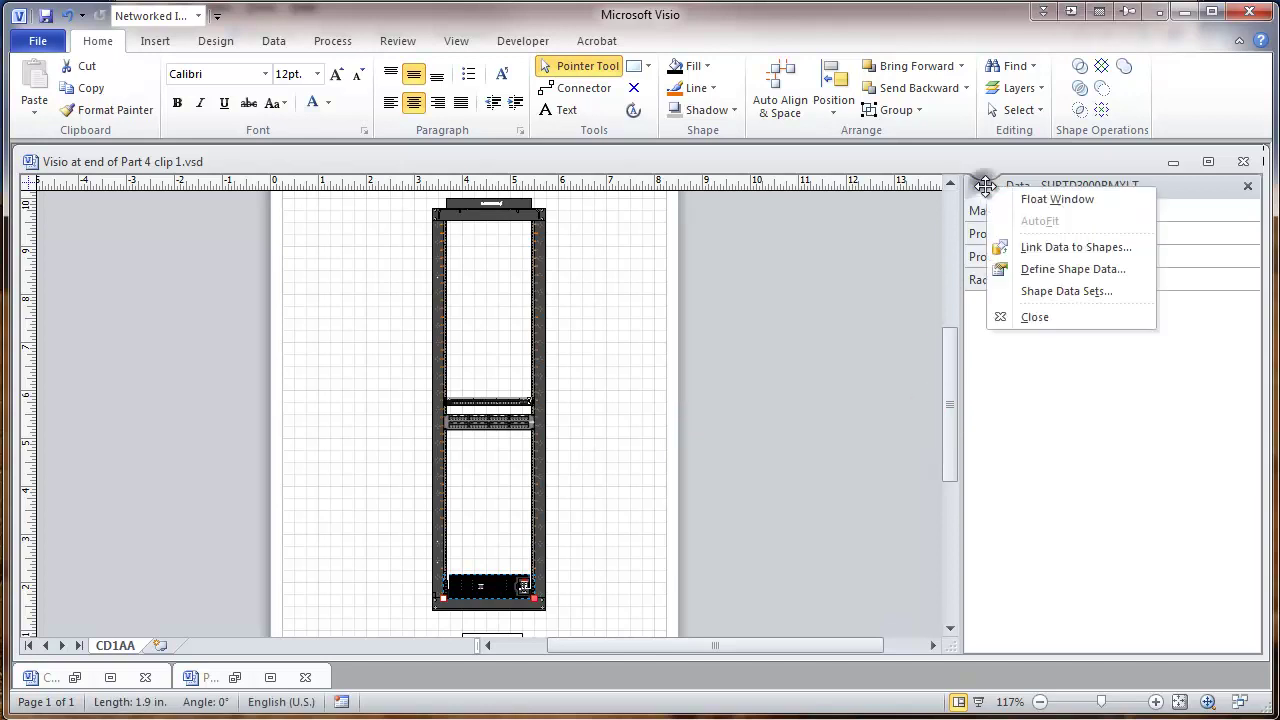
{"action": "left_click", "coordinate": [1042, 291]}
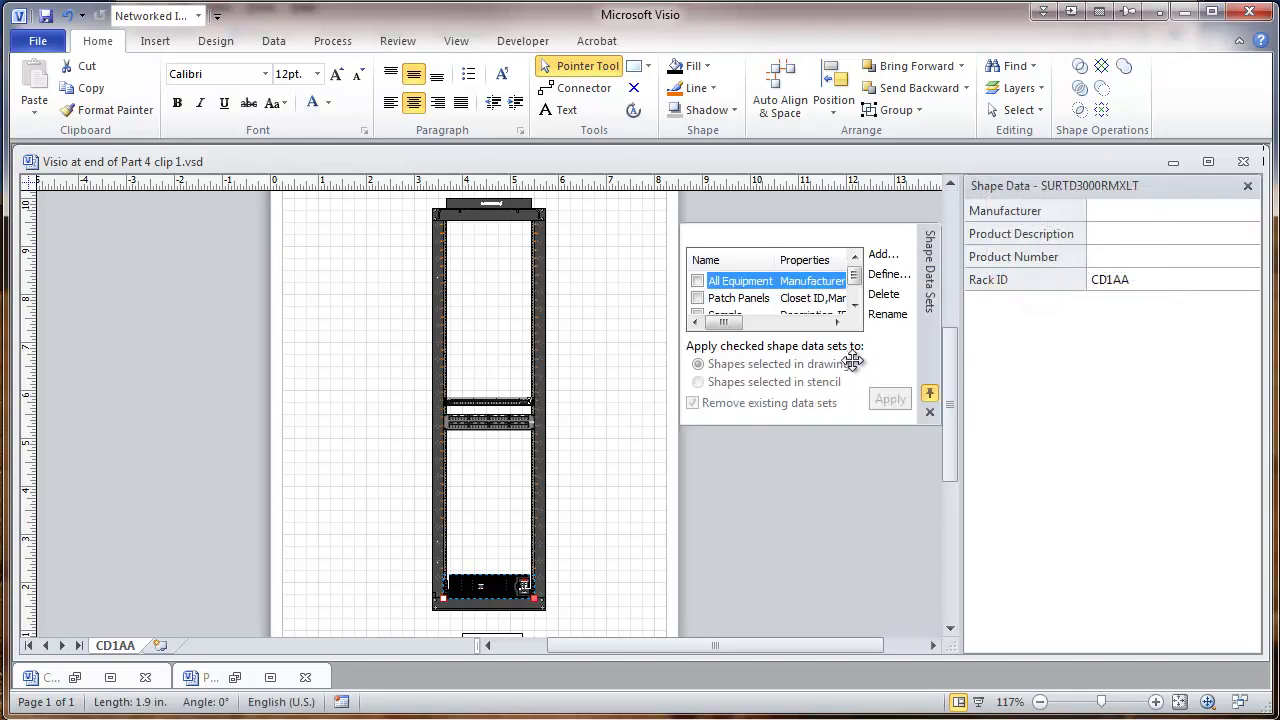
{"action": "left_click", "coordinate": [929, 412]}
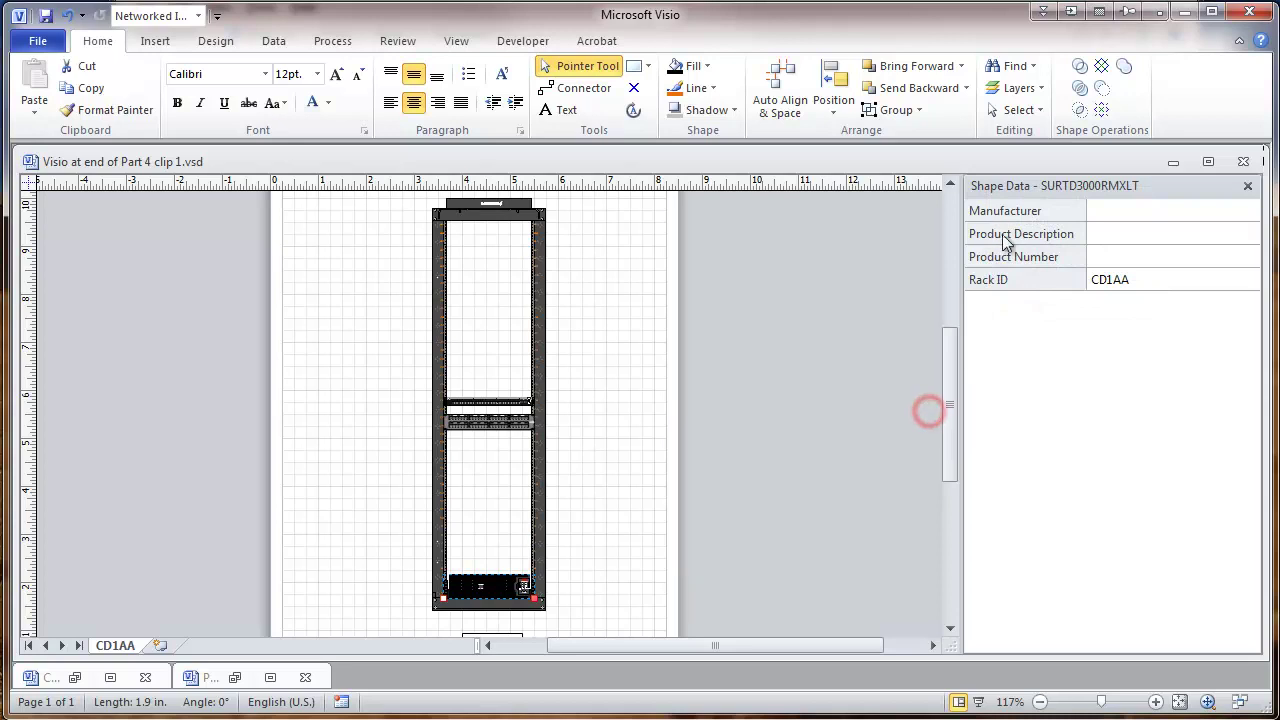
Step: Define a new shape data field on the SURTD3000RMXLT unit labelled IP Address with the name IP_Address
{"action": "right_click", "coordinate": [1000, 187]}
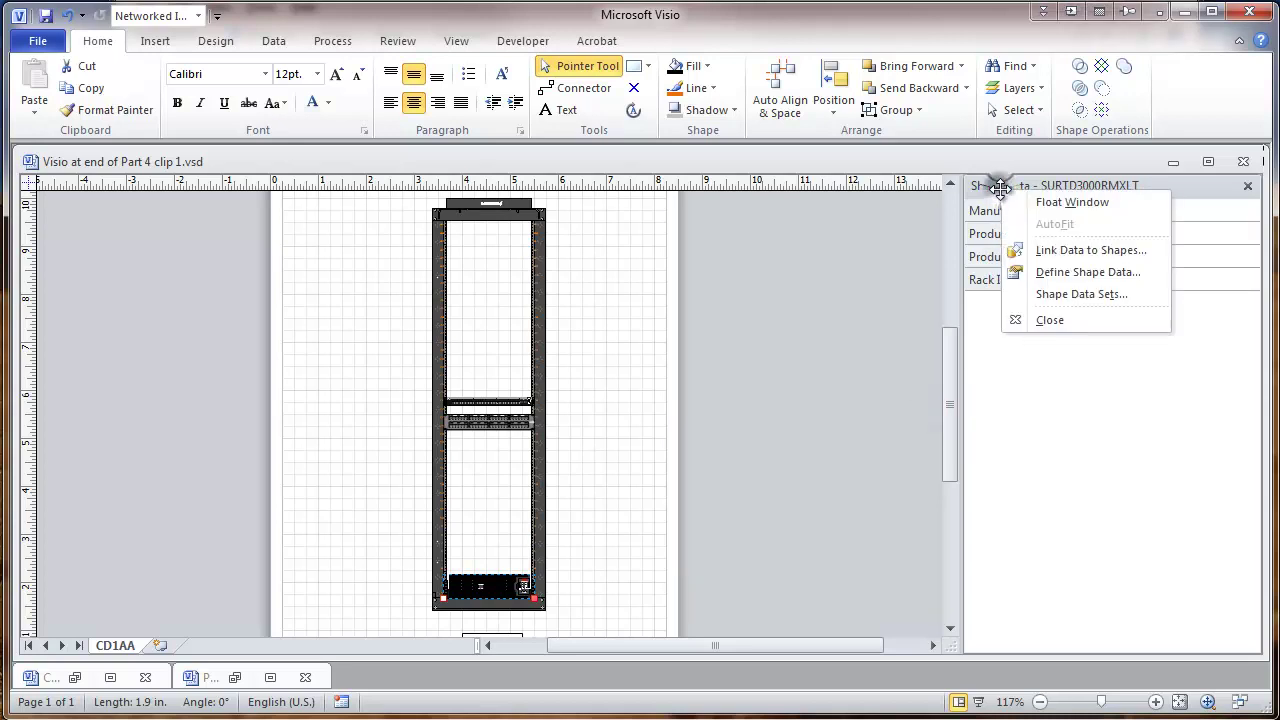
{"action": "left_click", "coordinate": [1052, 274]}
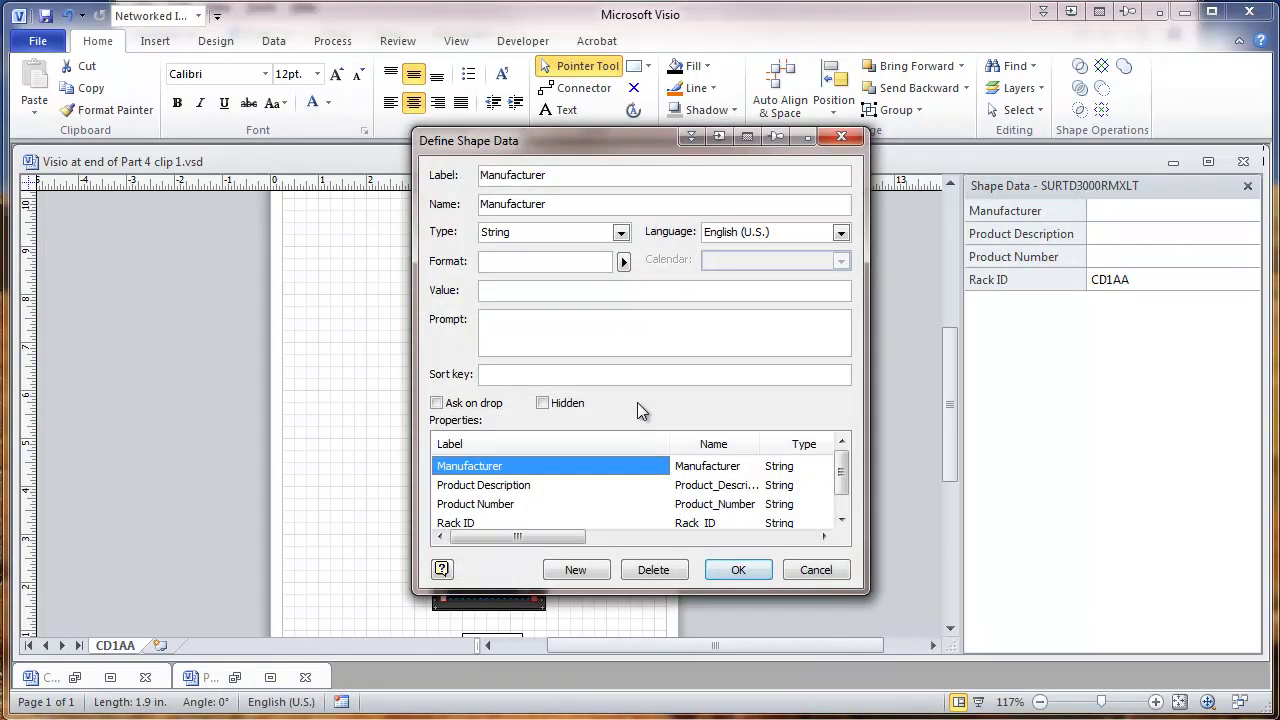
{"action": "left_click", "coordinate": [588, 572]}
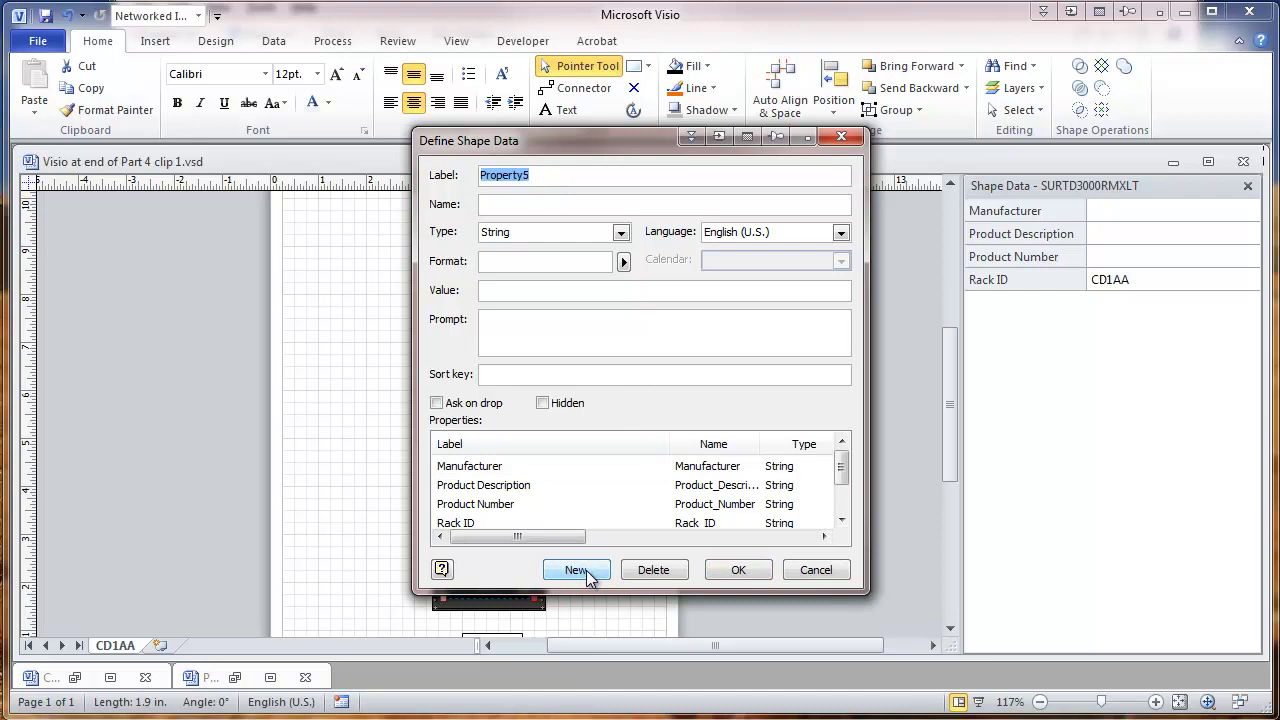
{"action": "type", "text": "IP Address"}
{"action": "left_click", "coordinate": [495, 206]}
{"action": "type", "text": "IP_"}
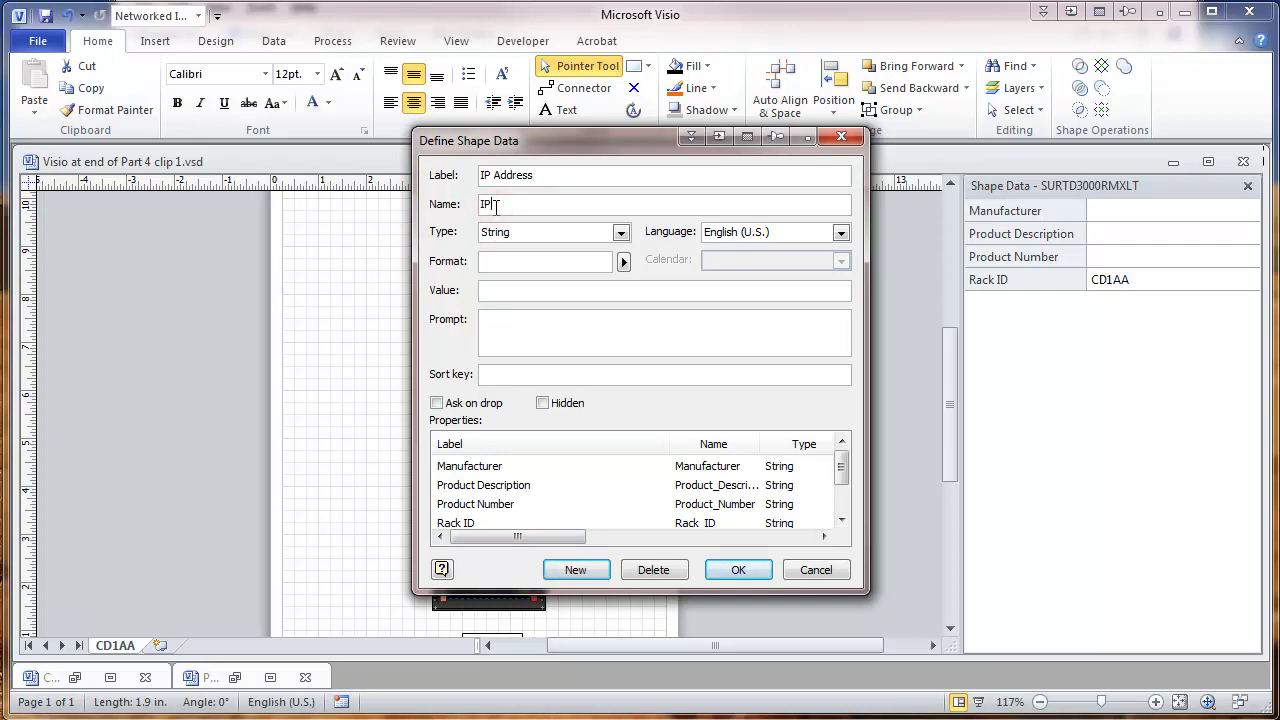
{"action": "type", "text": " Address"}
{"action": "left_click", "coordinate": [737, 570]}
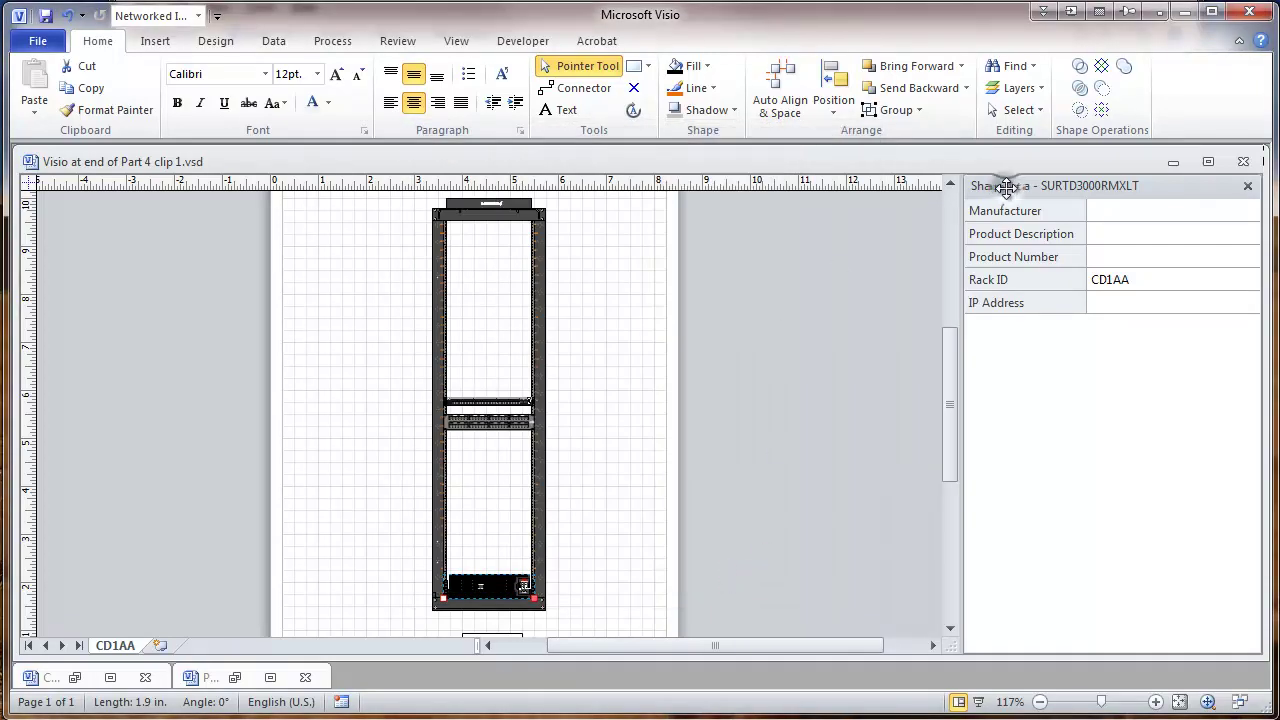
Step: Create a shape data set named Networked from the selected SURTD3000RMXLT unit and close the shape data sets window
{"action": "right_click", "coordinate": [1007, 190]}
{"action": "left_click", "coordinate": [1048, 296]}
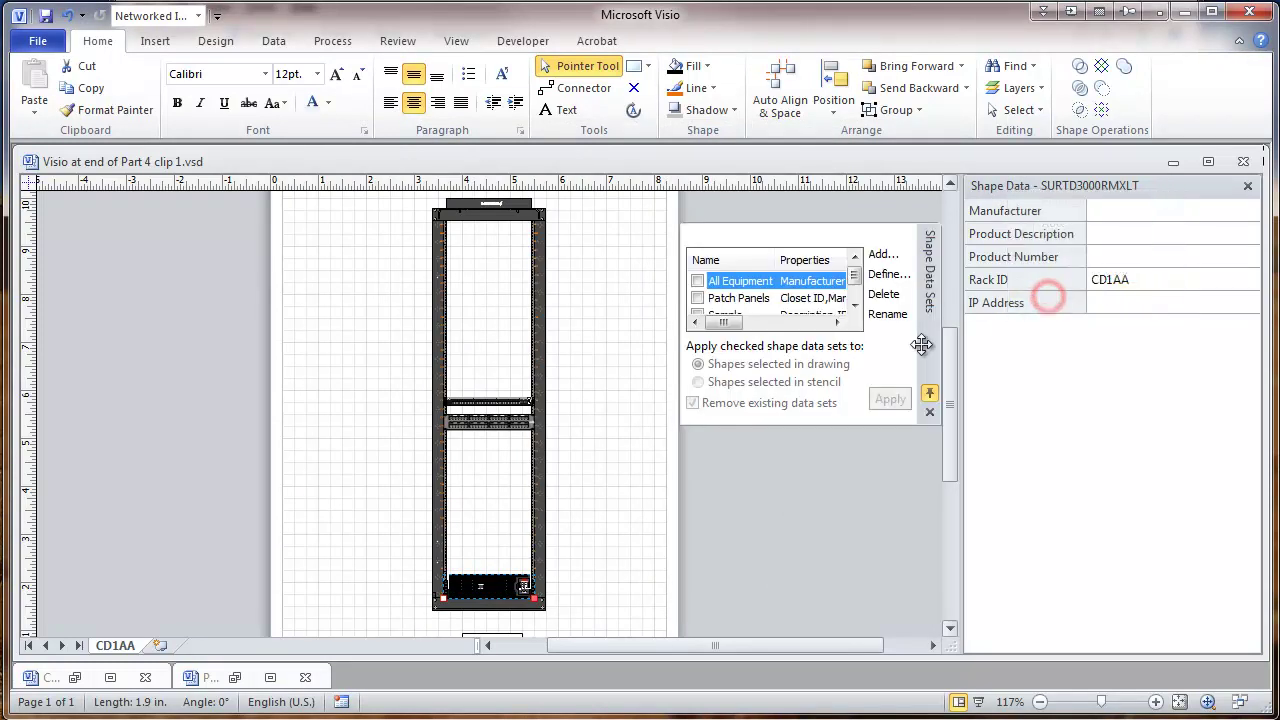
{"action": "left_click", "coordinate": [880, 256]}
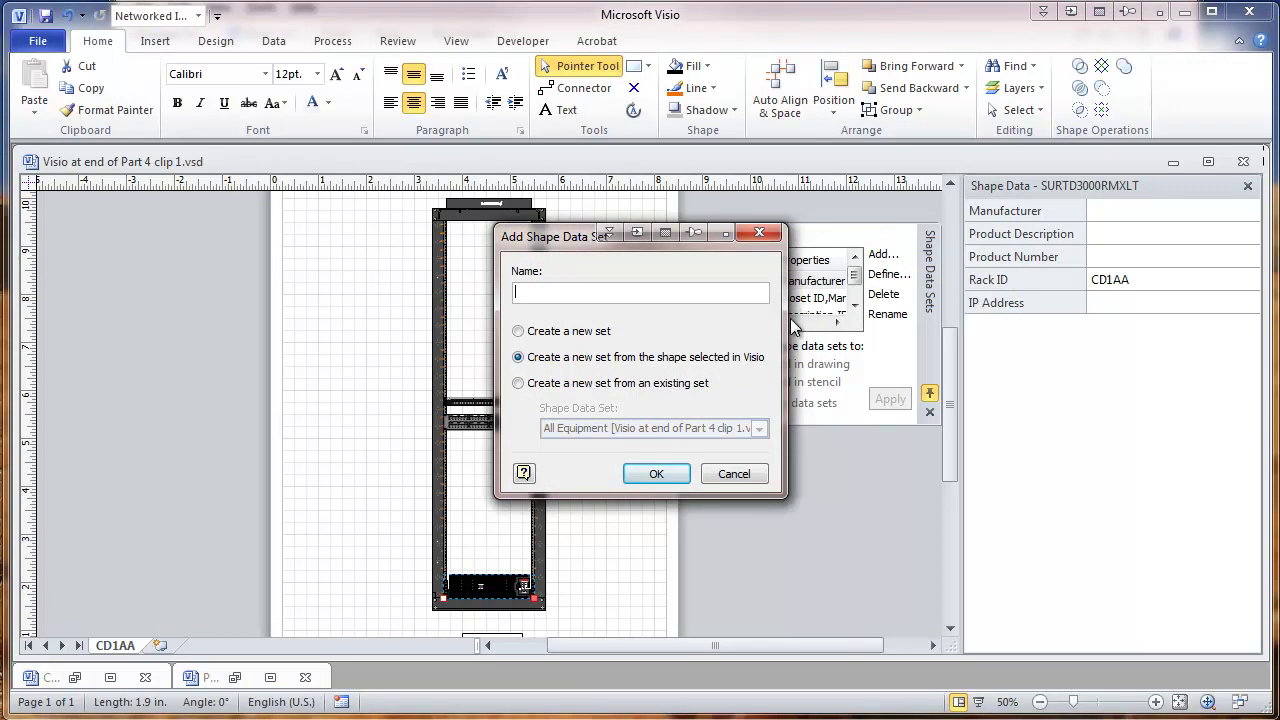
{"action": "type", "text": "Networked"}
{"action": "left_click", "coordinate": [655, 473]}
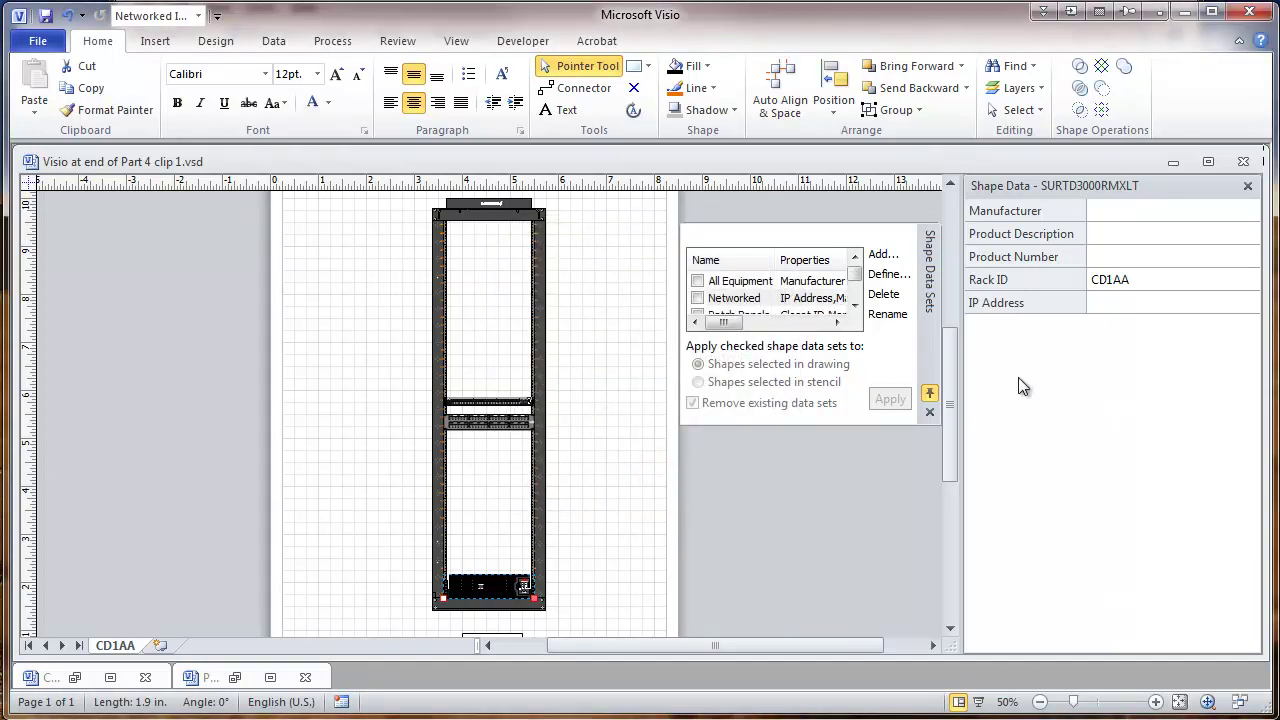
{"action": "left_click", "coordinate": [929, 411]}
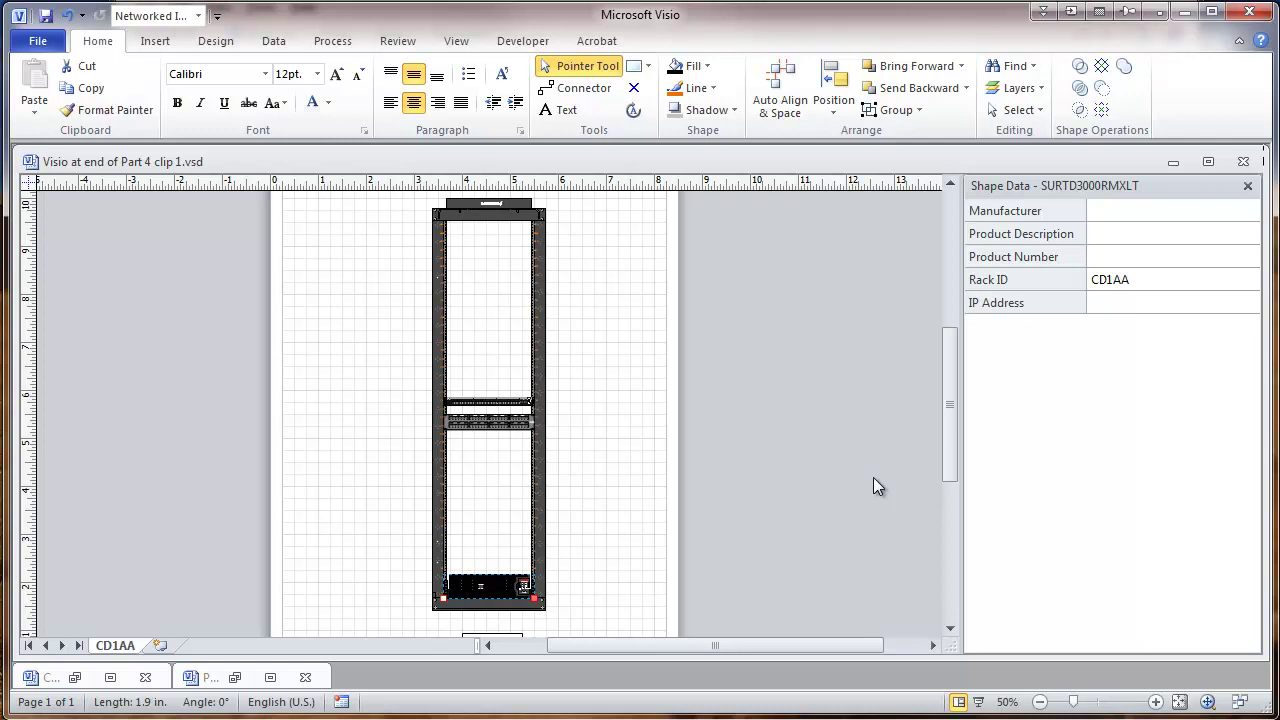
Step: Apply the Networked shape data set to the 49254-BP1 unit above the patch panel mid-rack, removing existing data sets
{"action": "left_click", "coordinate": [480, 404]}
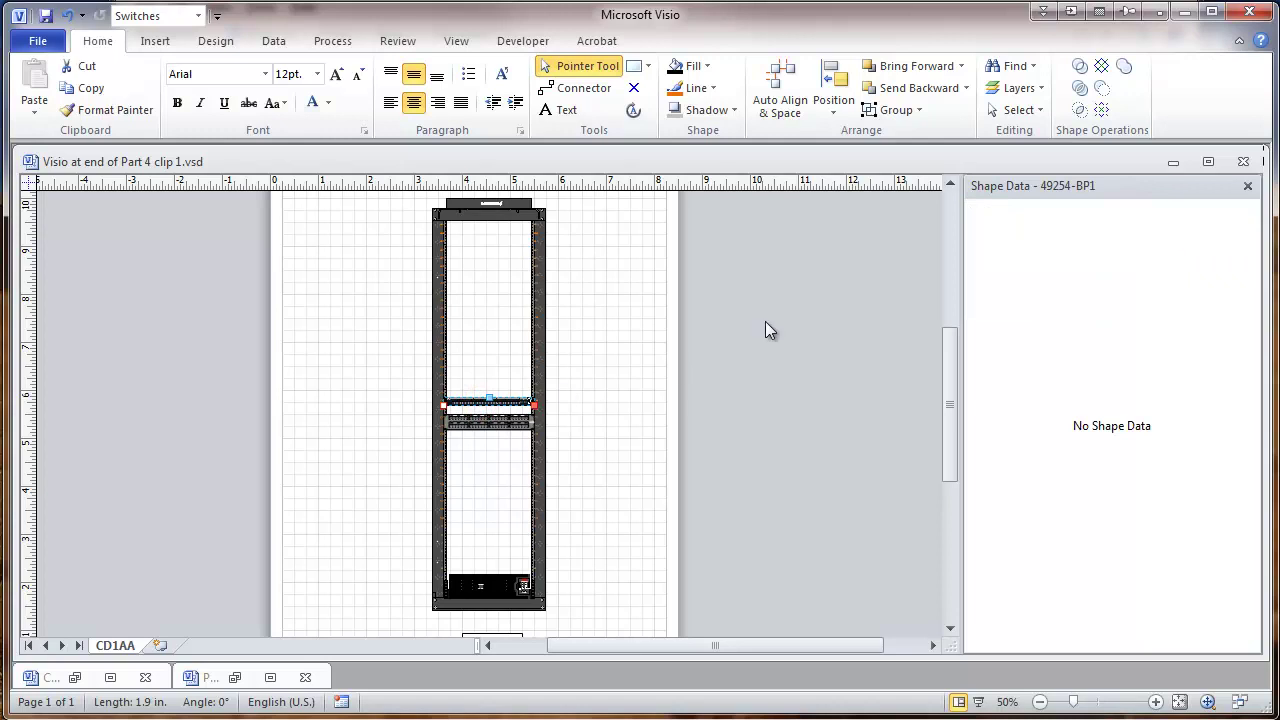
{"action": "right_click", "coordinate": [1017, 185]}
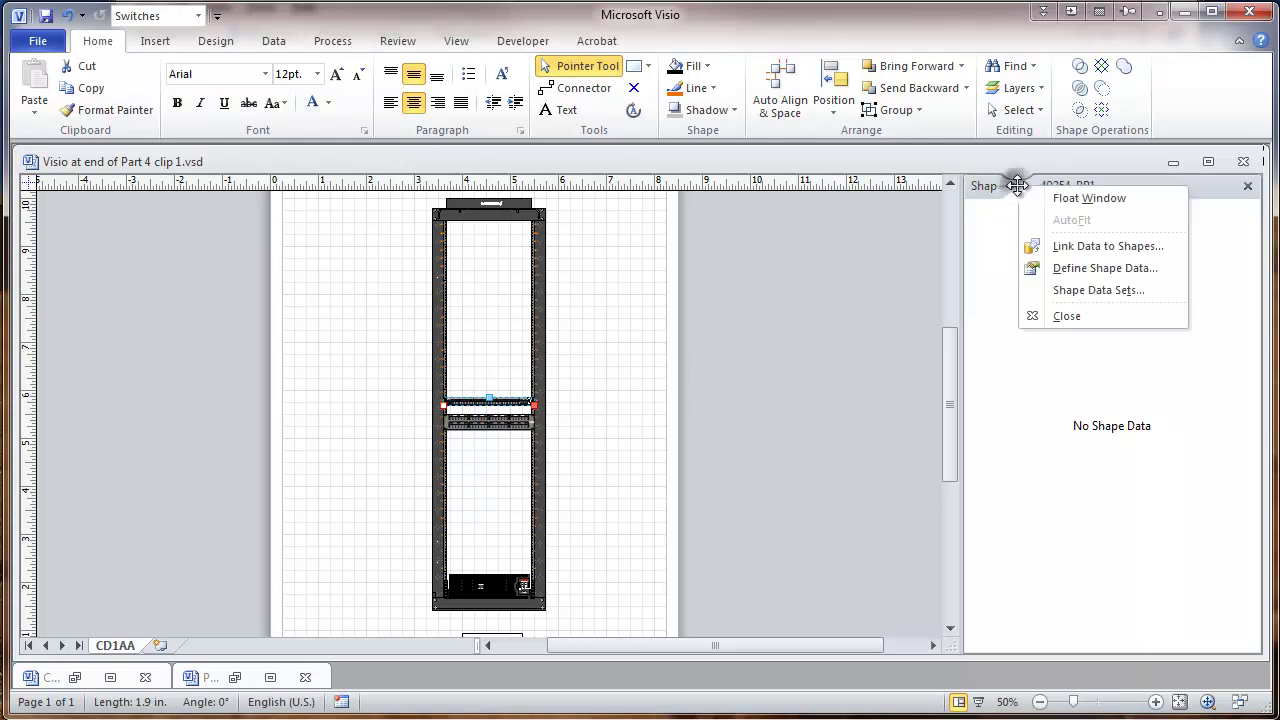
{"action": "left_click", "coordinate": [1070, 290]}
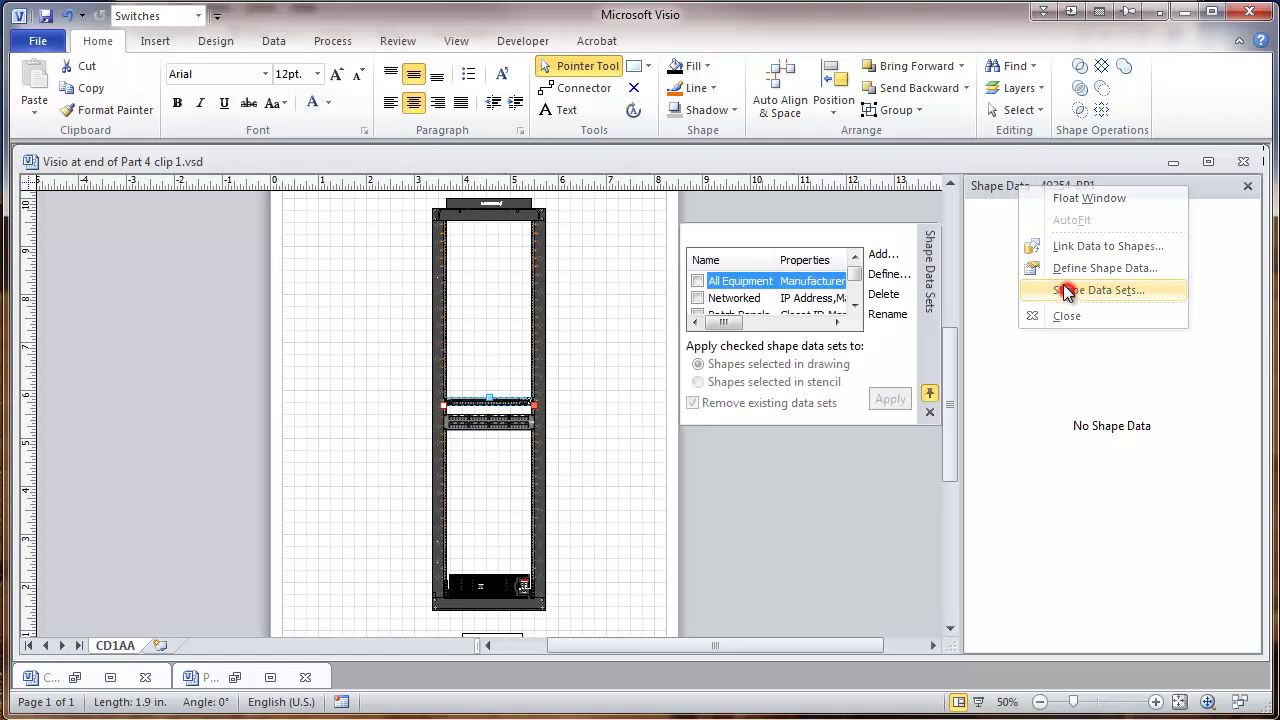
{"action": "left_click", "coordinate": [698, 299]}
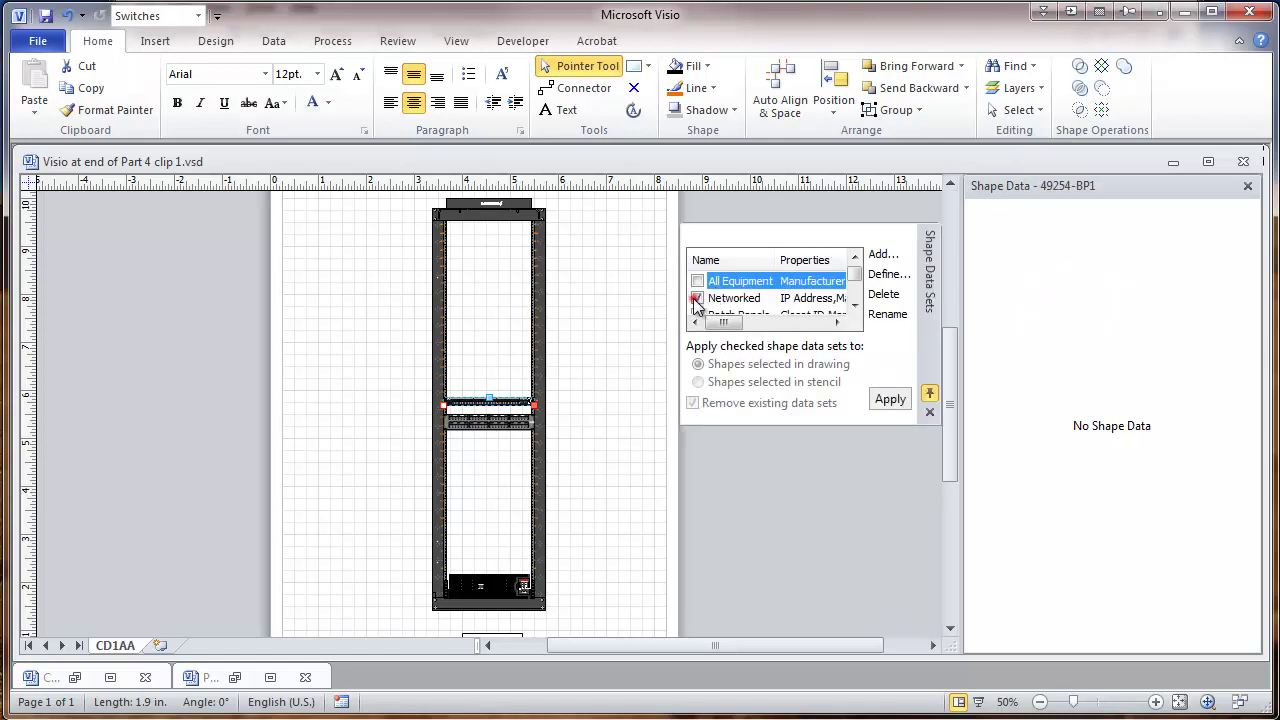
{"action": "left_click", "coordinate": [886, 398]}
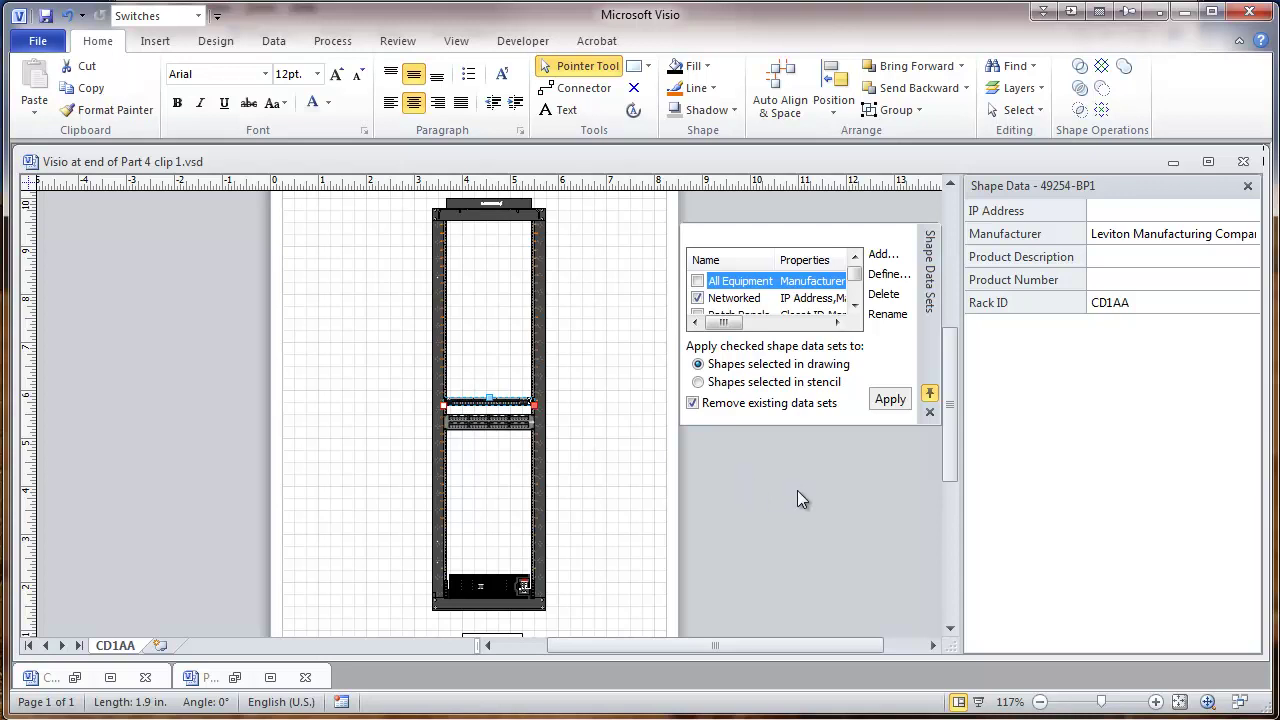
Step: Switch to the open drawing Closing Dr Infrastructor link.vsd
{"action": "left_click", "coordinate": [462, 41]}
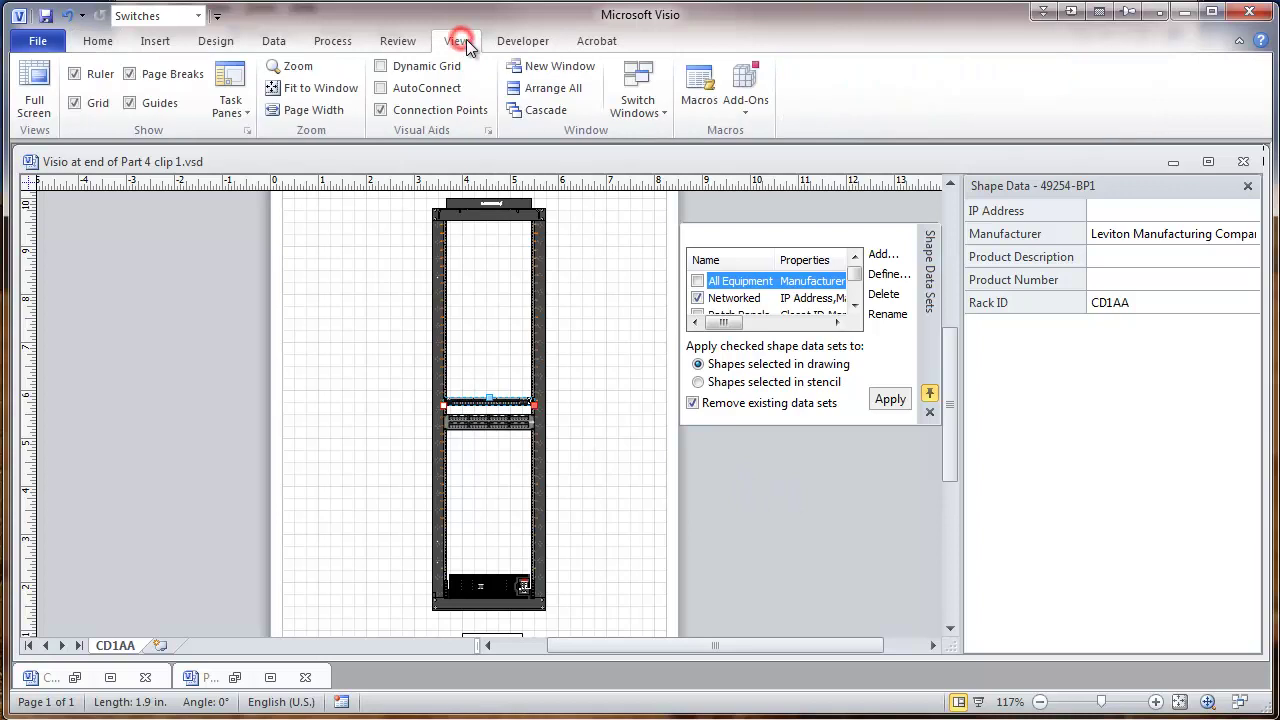
{"action": "left_click", "coordinate": [645, 112]}
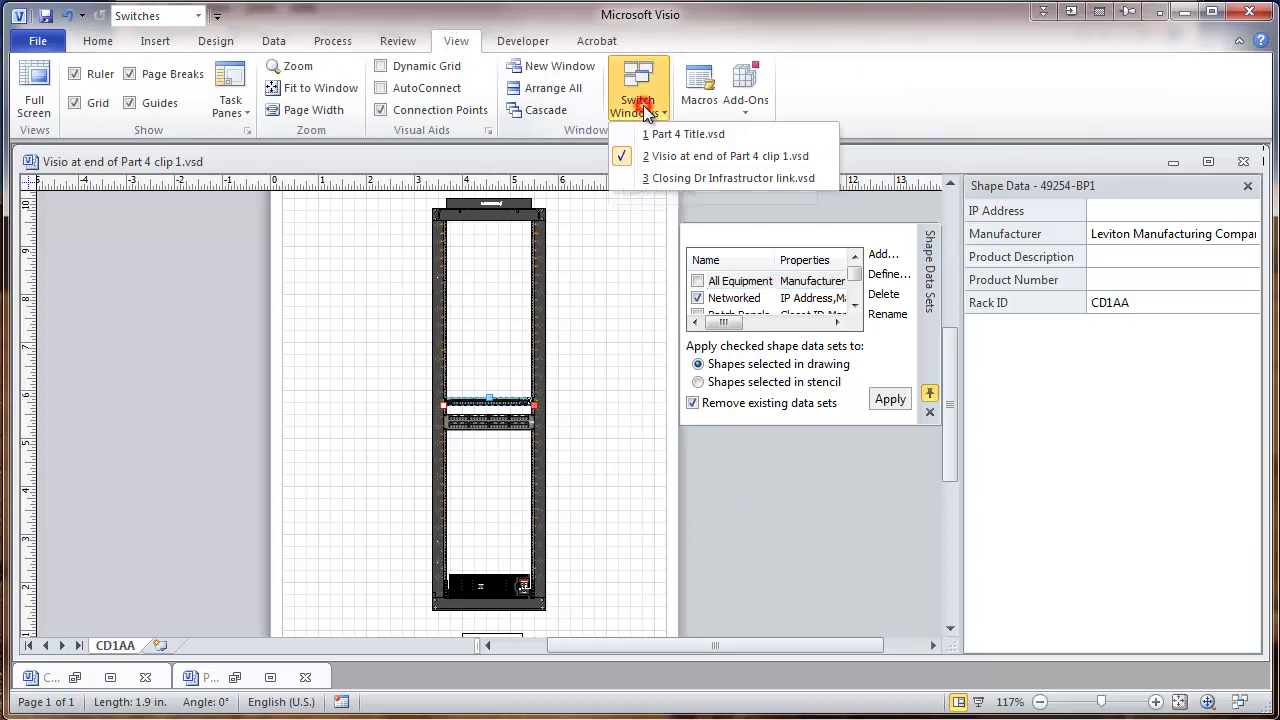
{"action": "left_click", "coordinate": [674, 177]}
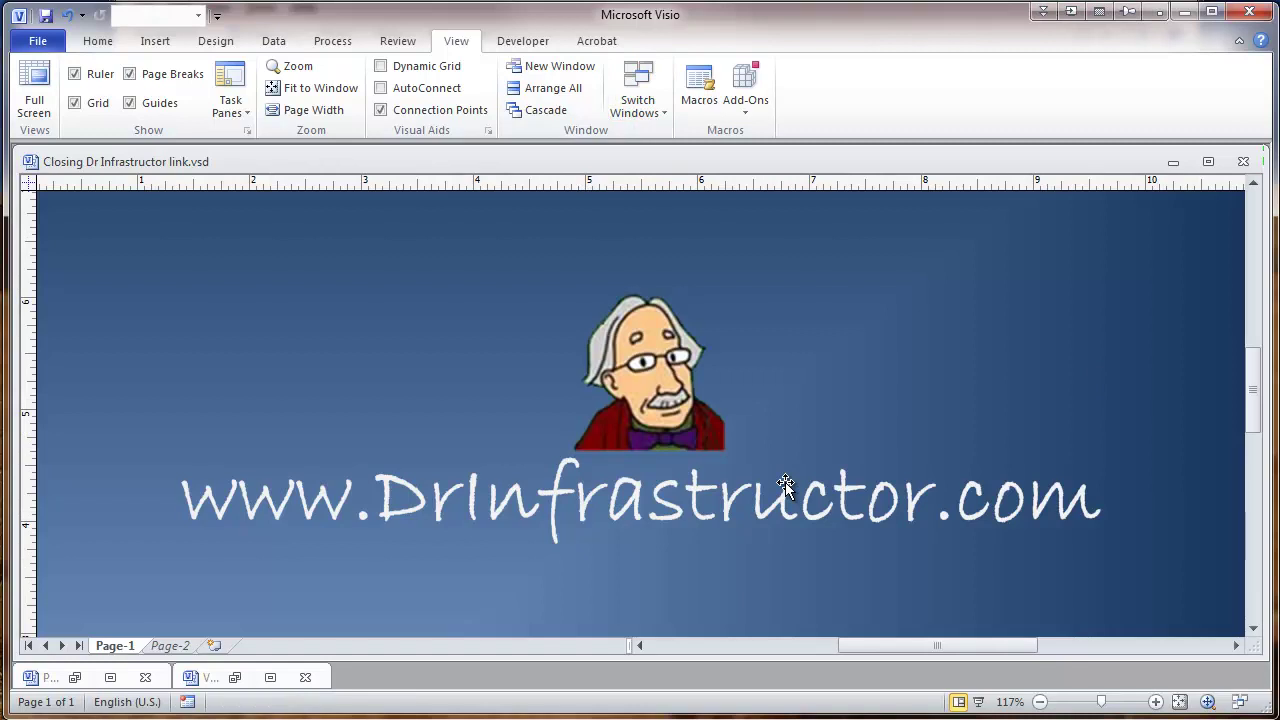